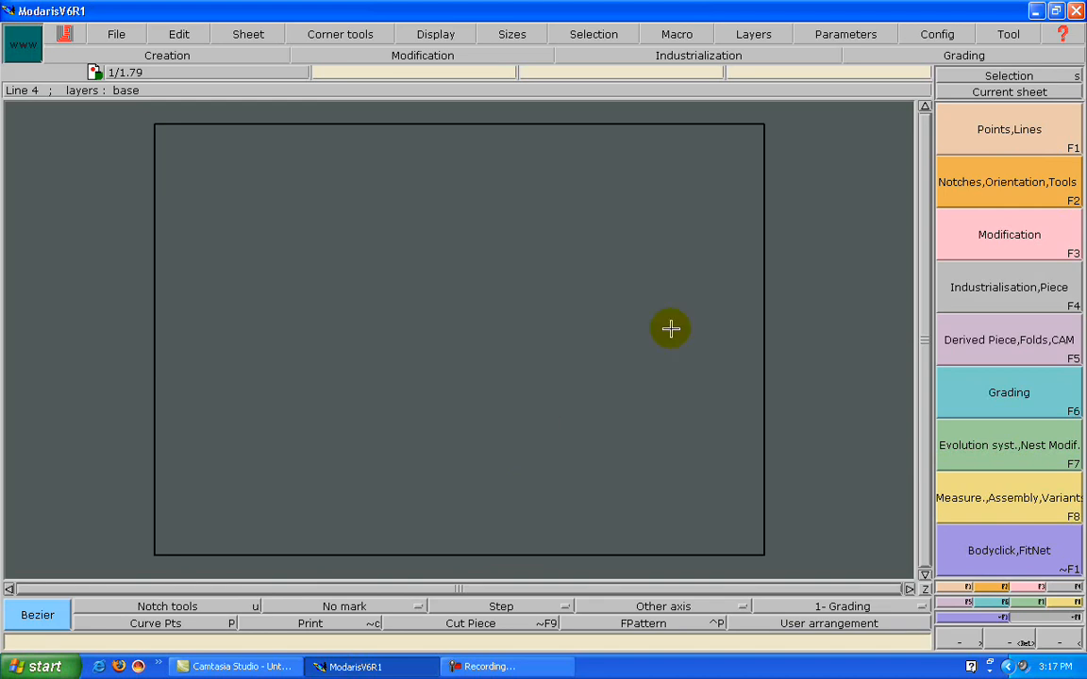
Set the length unit to cm and close the unit options.
left_click(870, 38)
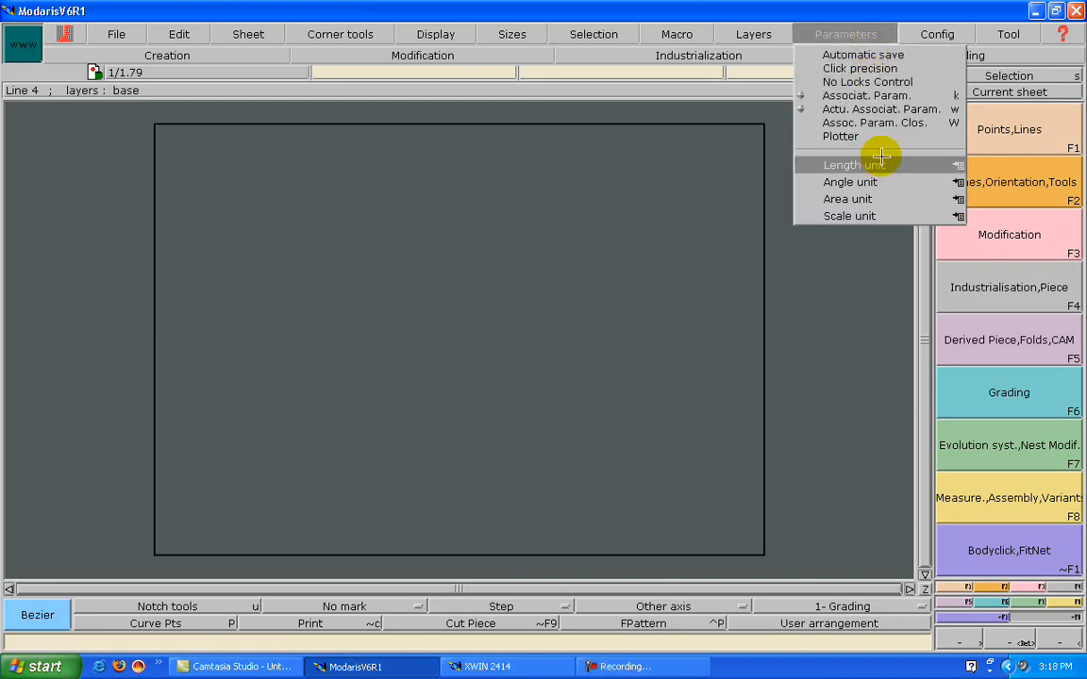
left_click(953, 163)
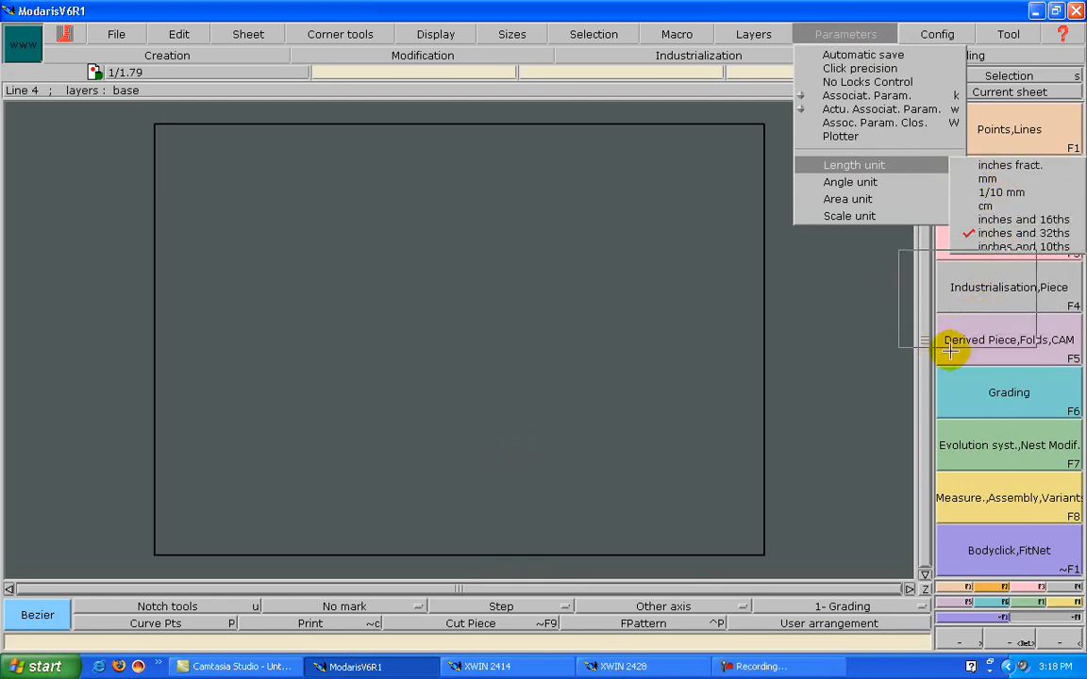
left_click(924, 365)
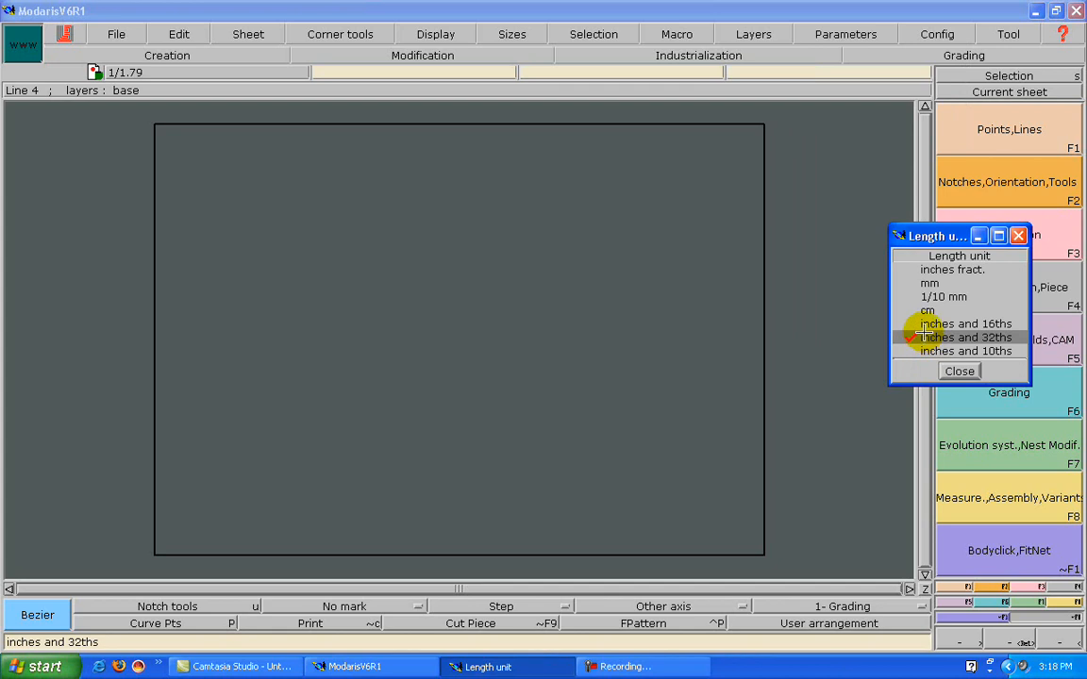
left_click(928, 312)
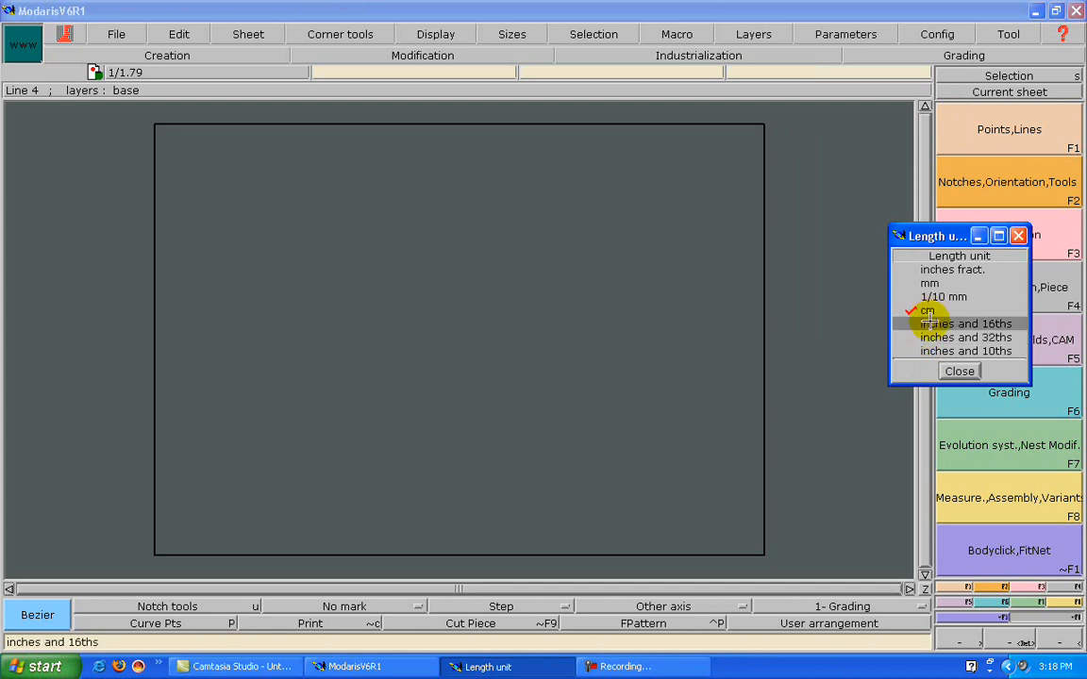
left_click(947, 367)
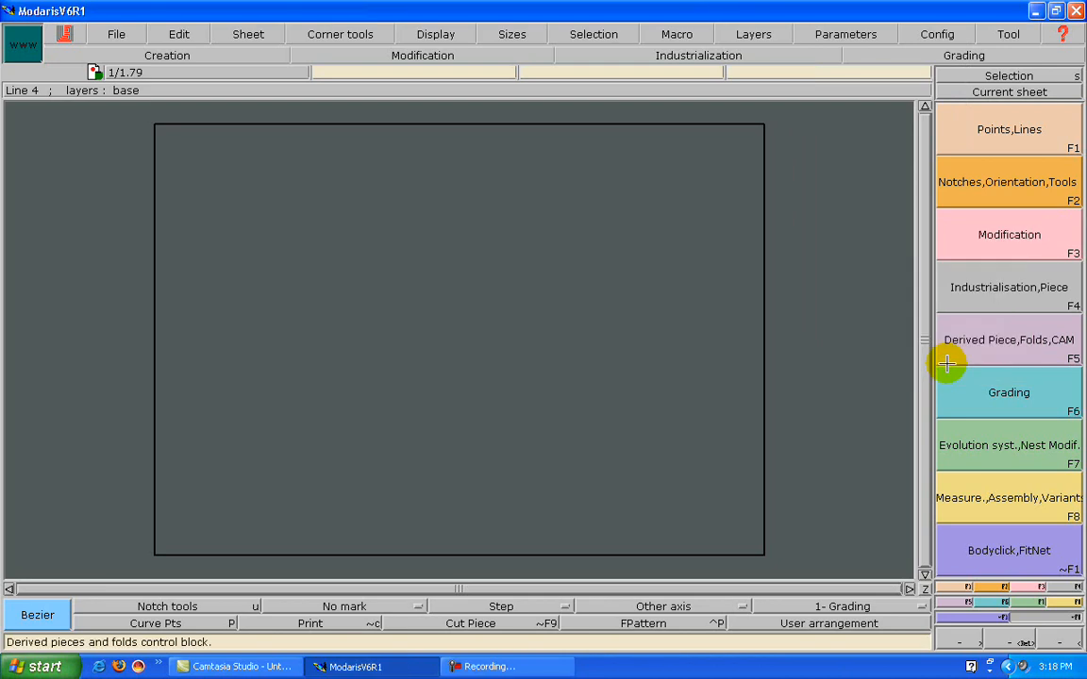
Detach the layer options into a floating window and place it over the upper-right part of the drawing area.
left_click(780, 34)
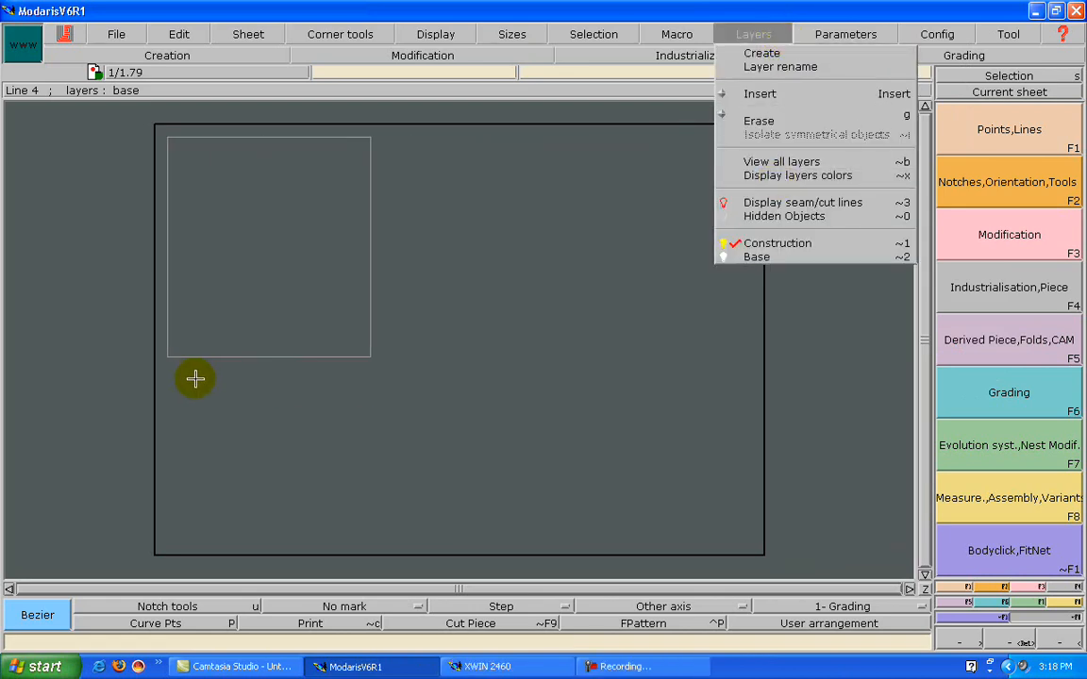
left_click_drag(72, 383, 35, 372)
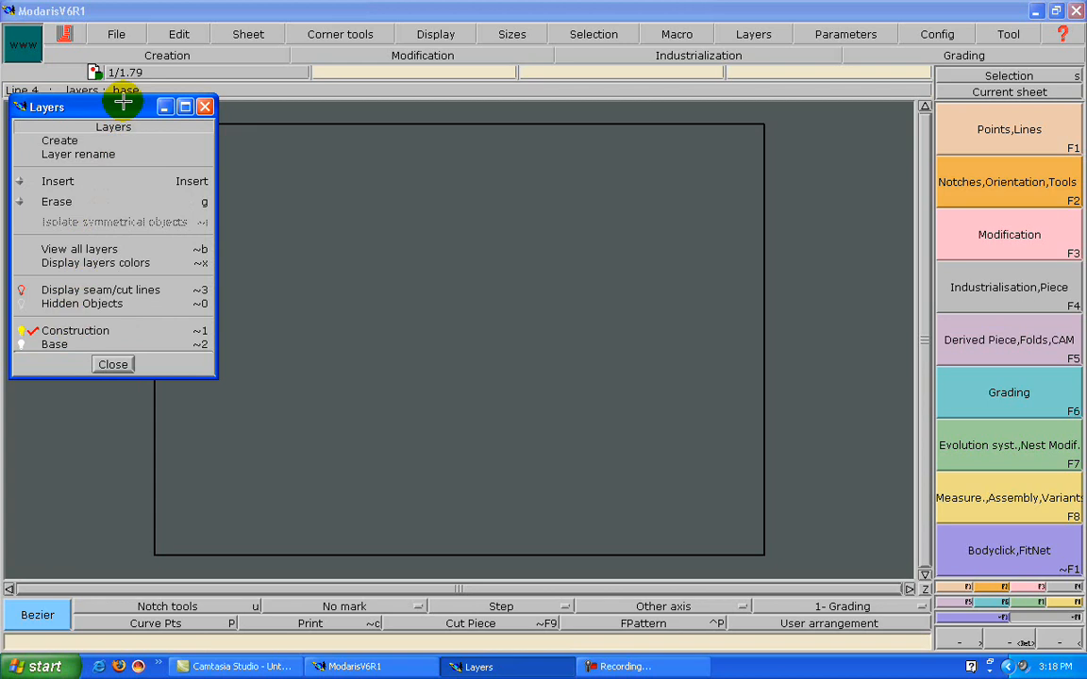
left_click_drag(123, 102, 814, 113)
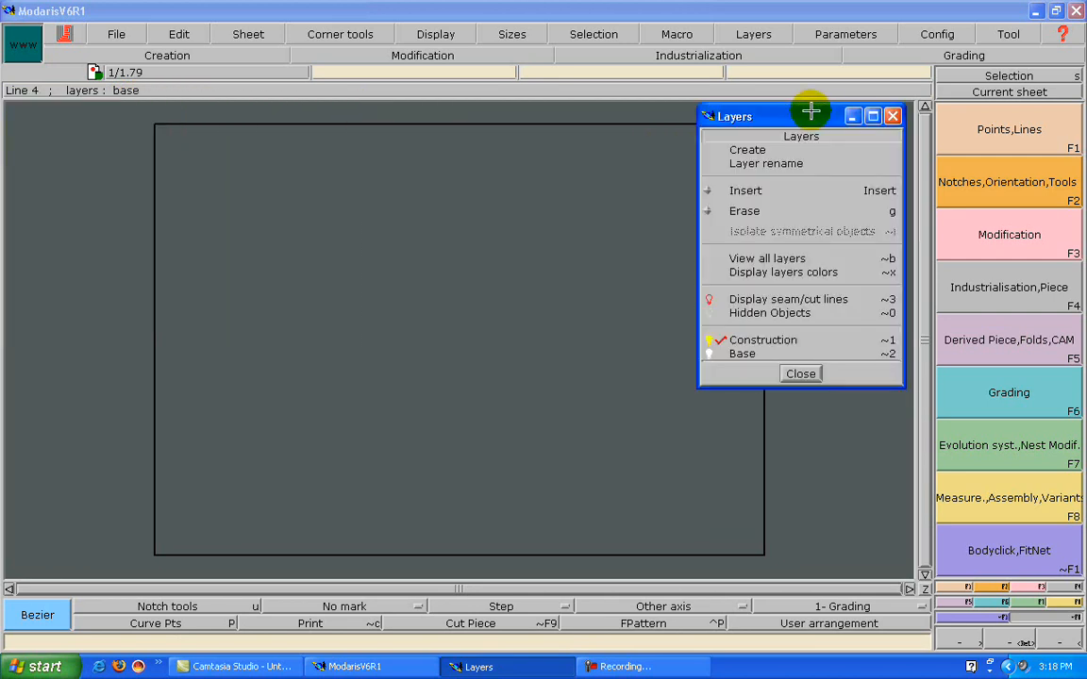
Create a new model named Tshirt.
left_click(114, 32)
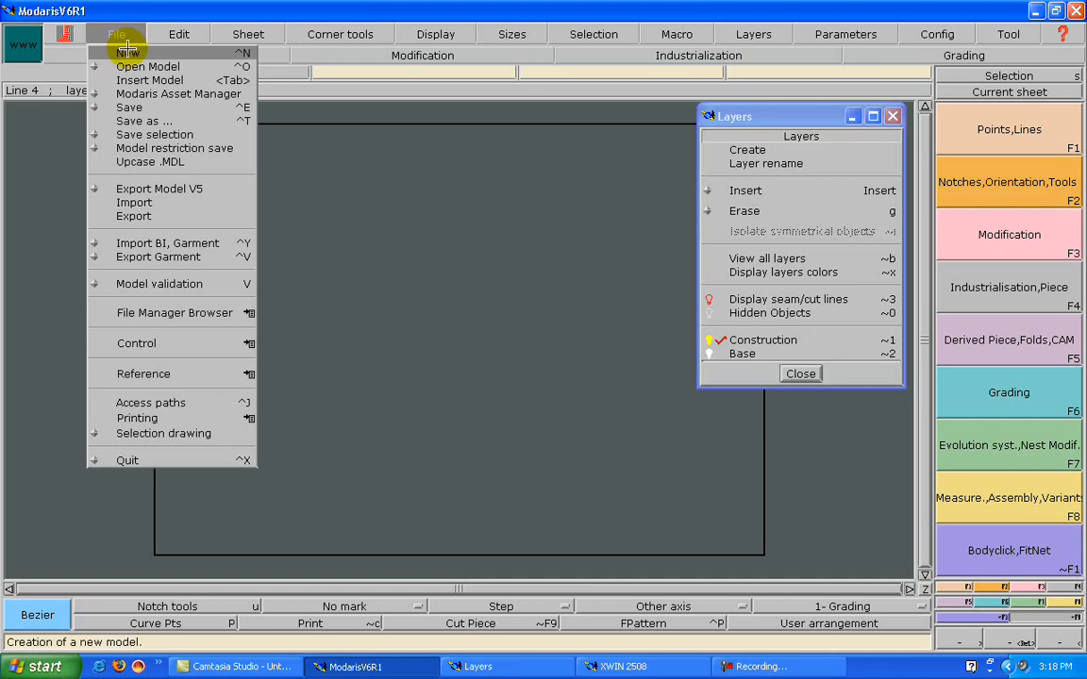
left_click(128, 52)
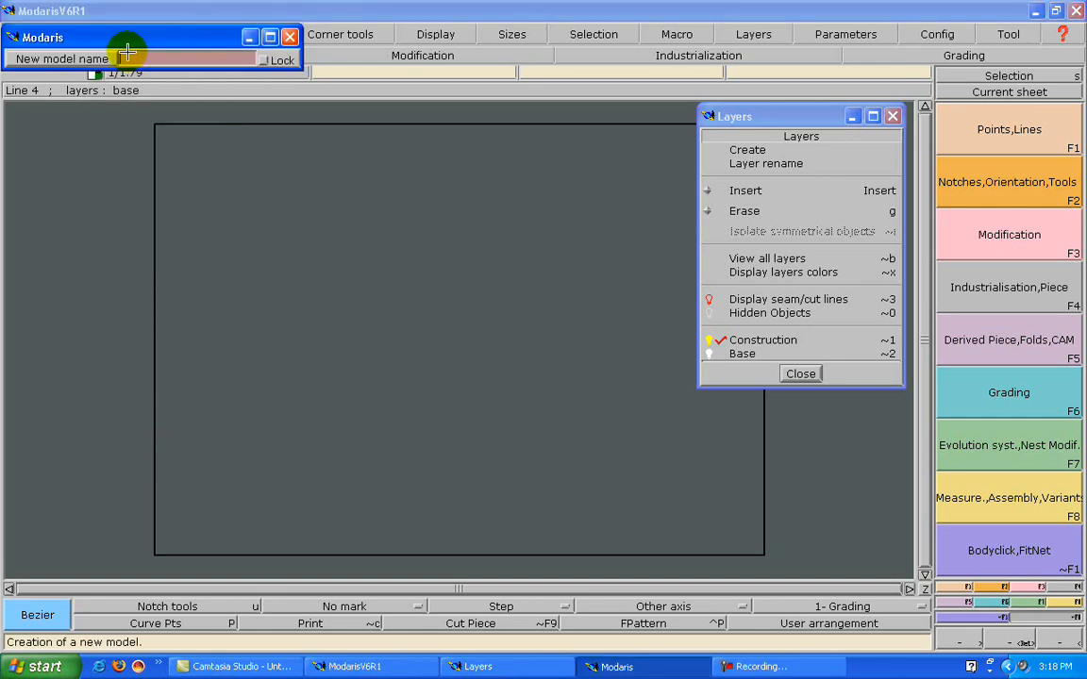
type("TSH")
key("Return")
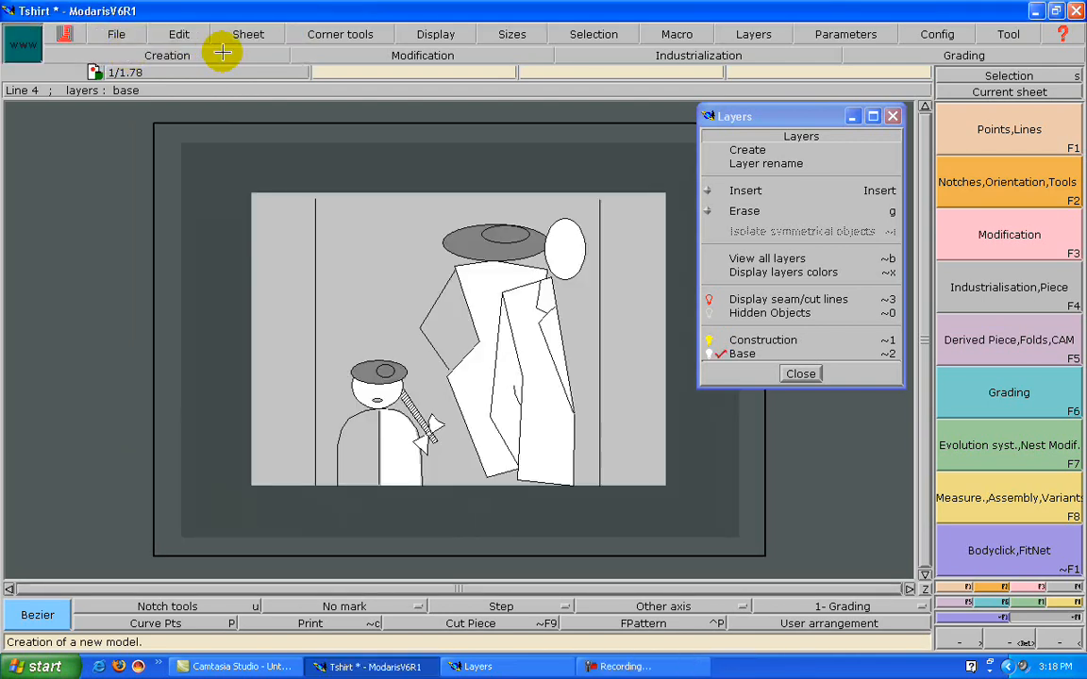
Add a new sheet to the model and make Base the working layer.
left_click(274, 34)
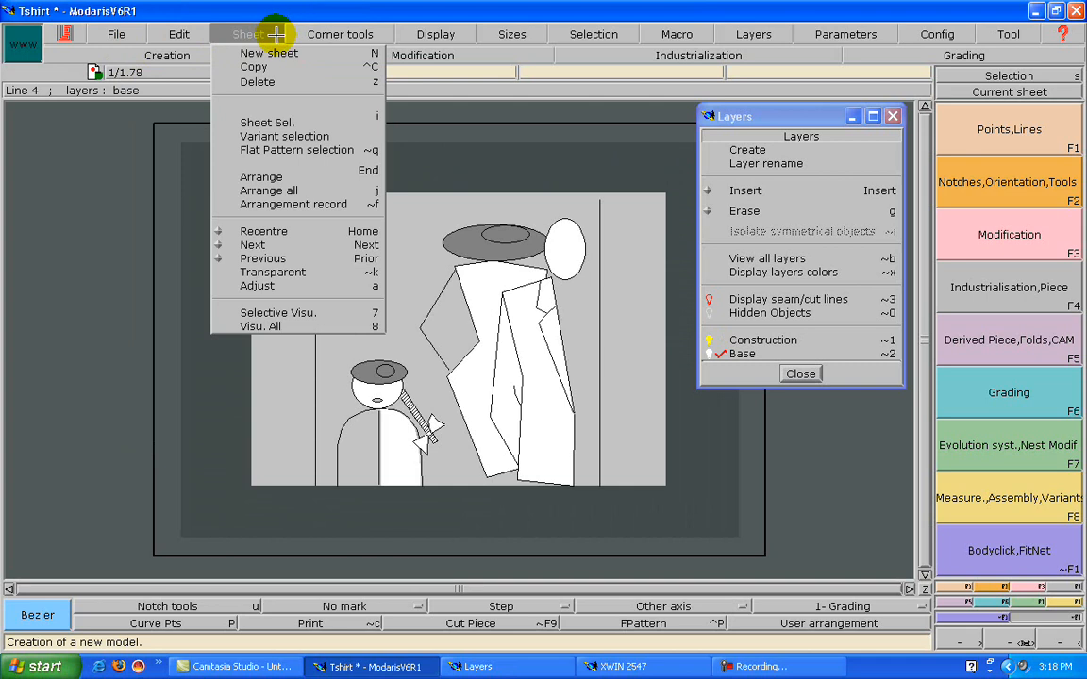
left_click(276, 51)
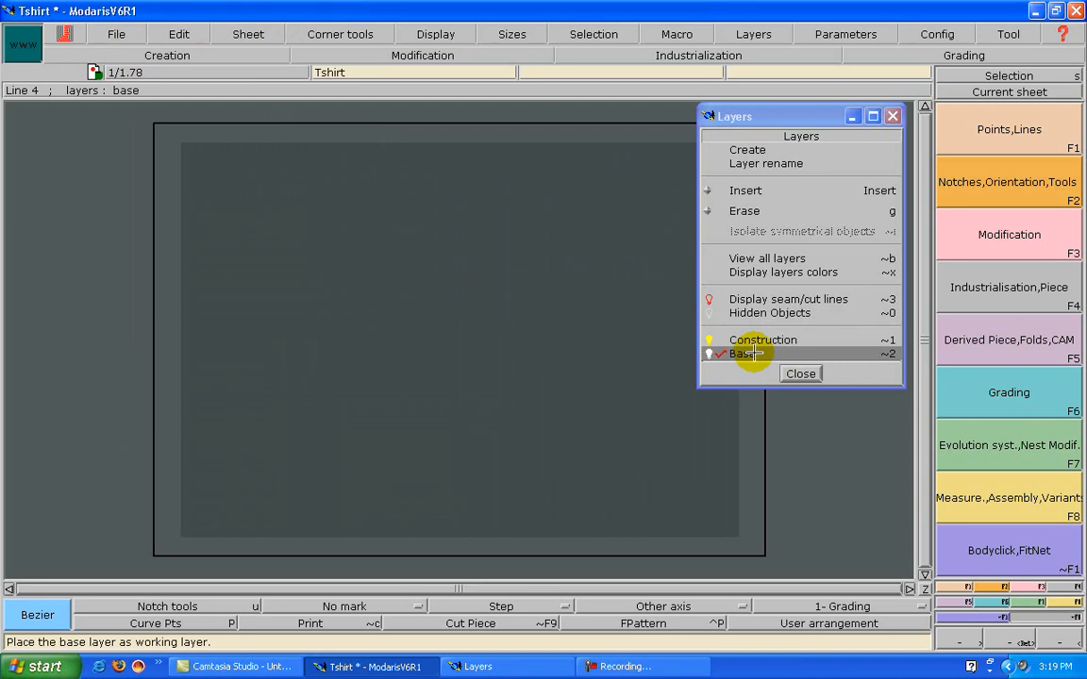
left_click(753, 353)
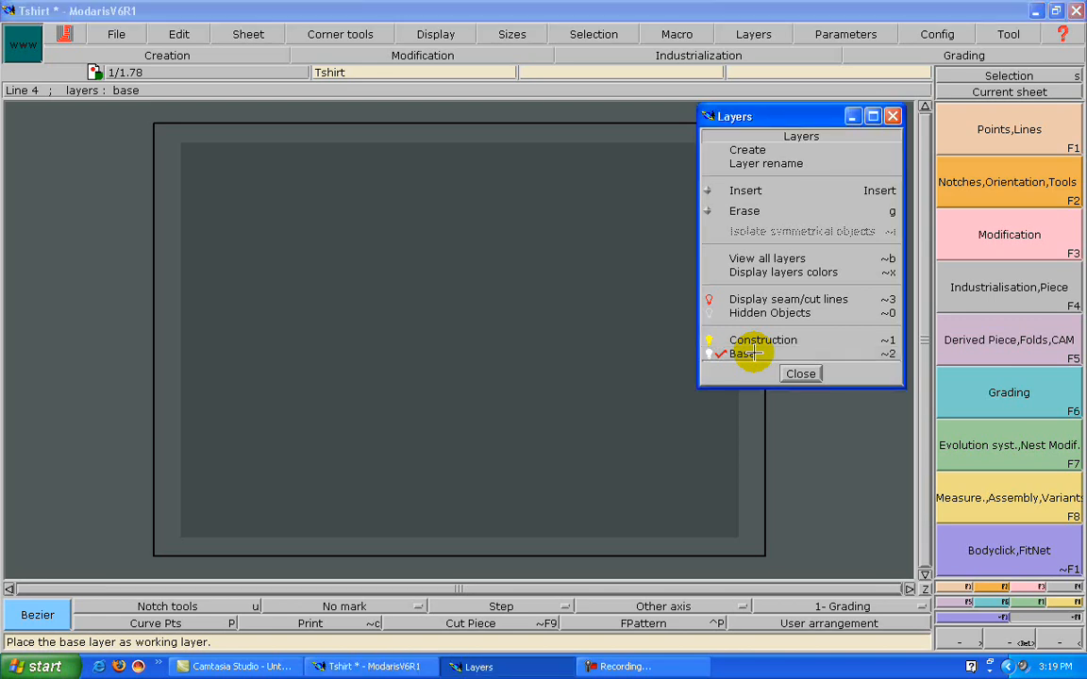
Draw a rectangle 60 cm wide and 22 cm high on the new sheet.
key("F2")
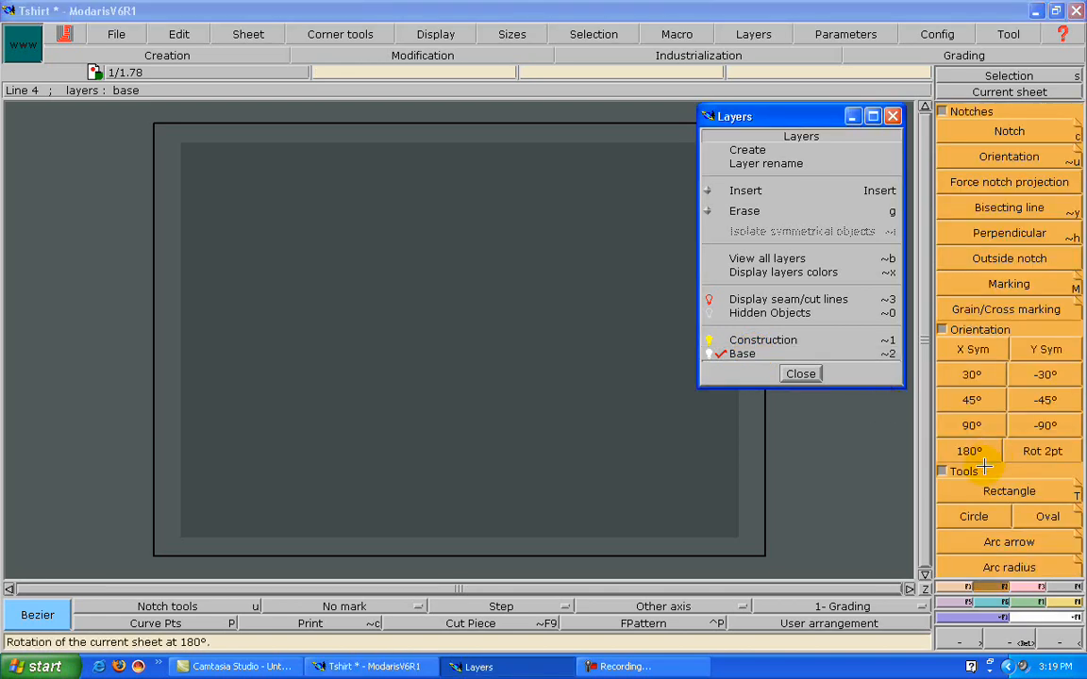
left_click(956, 491)
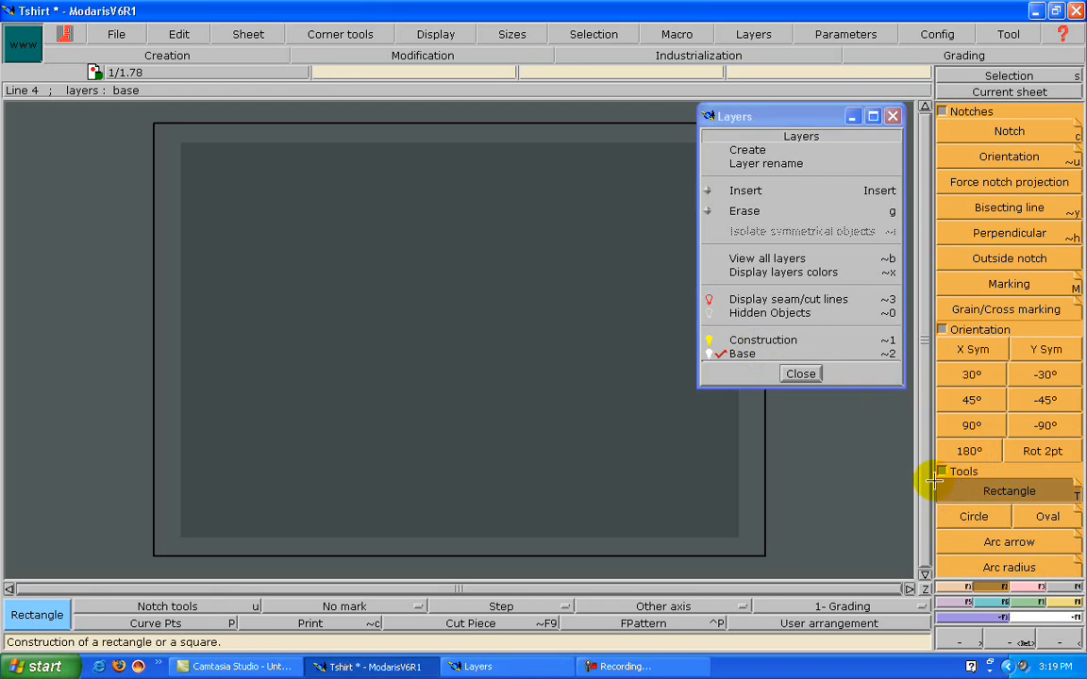
left_click(259, 216)
key("Down")
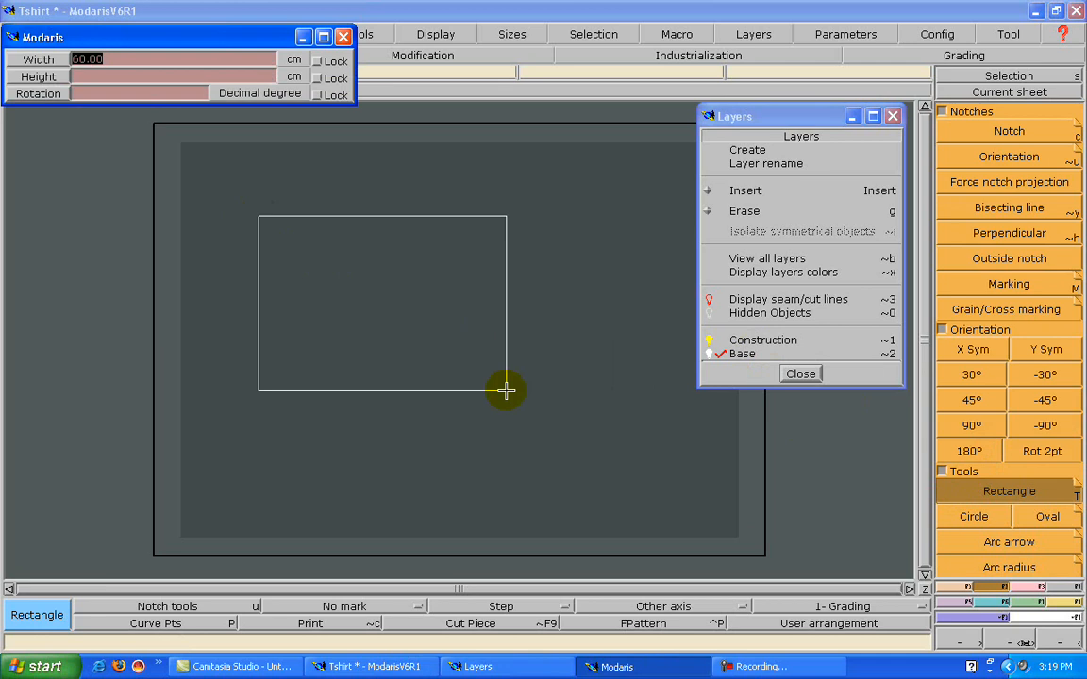
type("60")
key("Return")
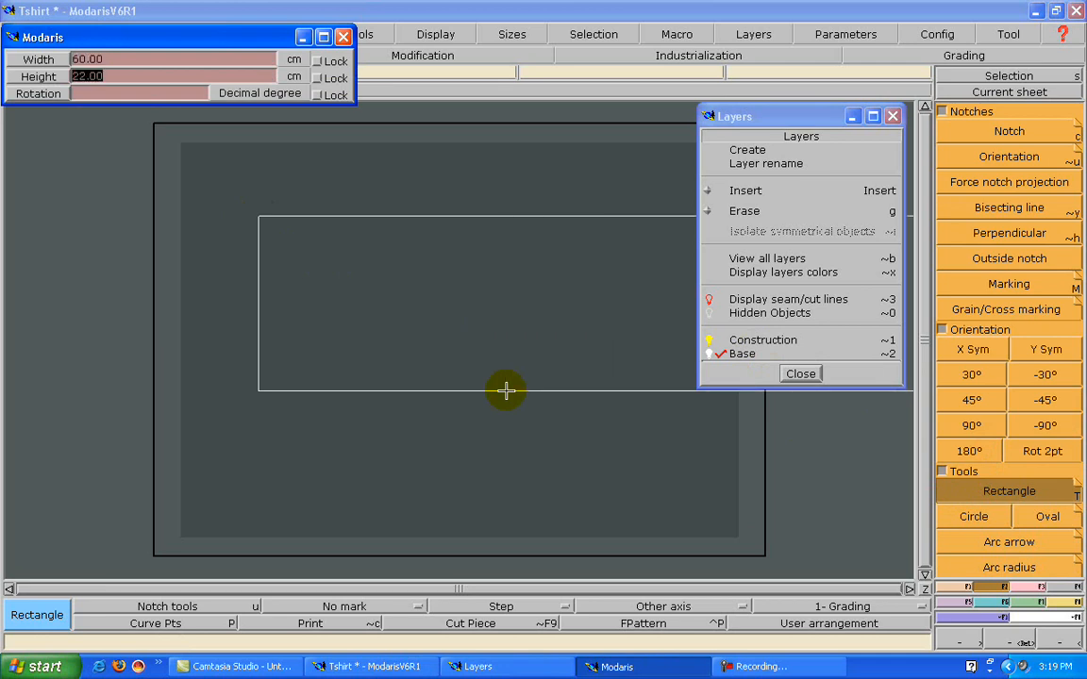
type("22")
key("Return")
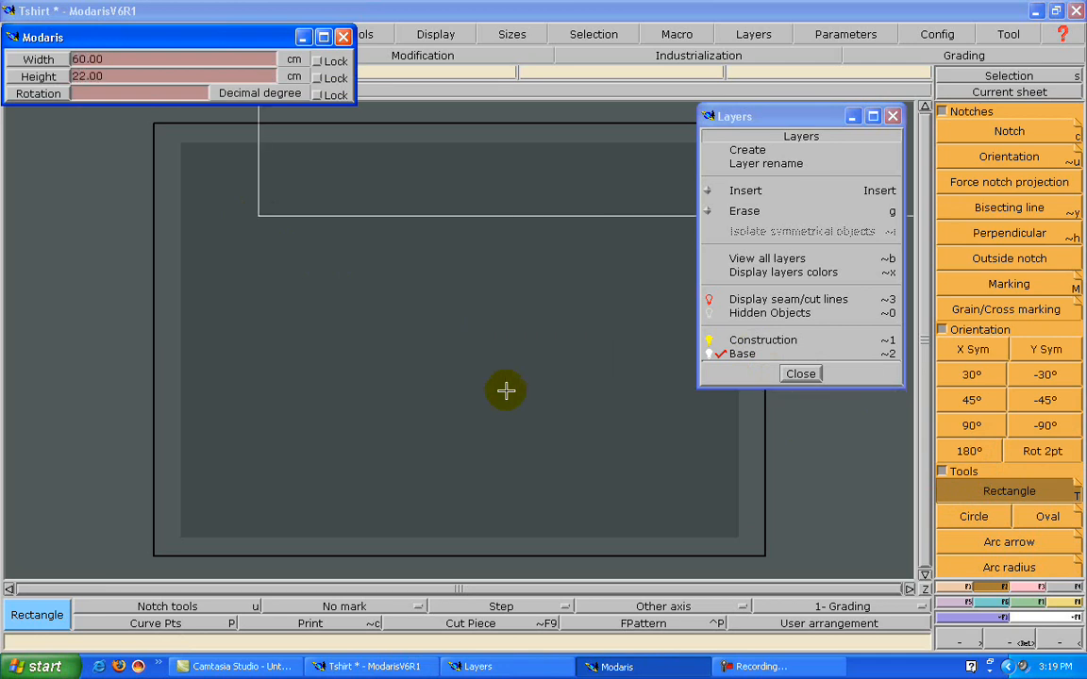
left_click(507, 390)
key("Home")
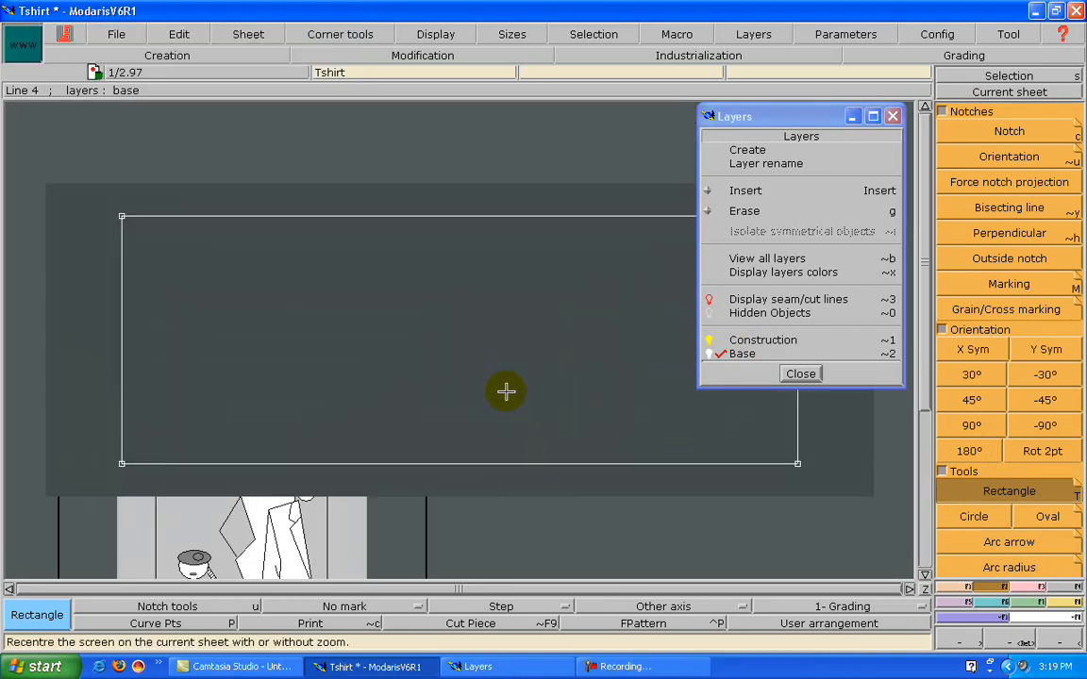
Create a line parallel to the rectangle's left edge at a distance of 41 cm inside it.
key("F1")
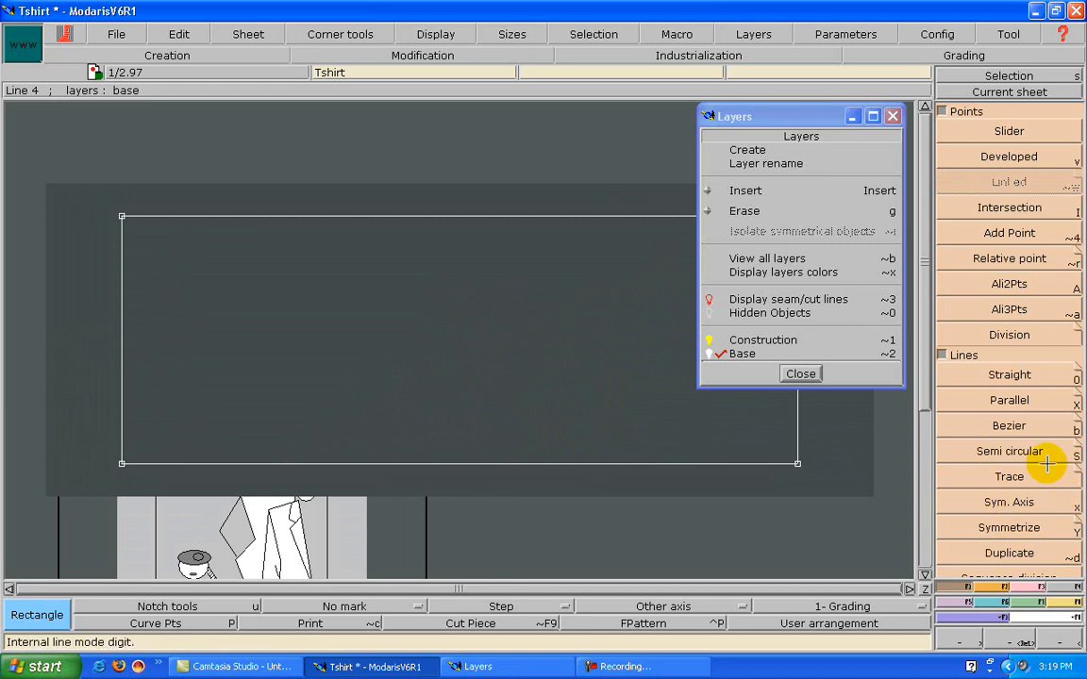
left_click(1008, 401)
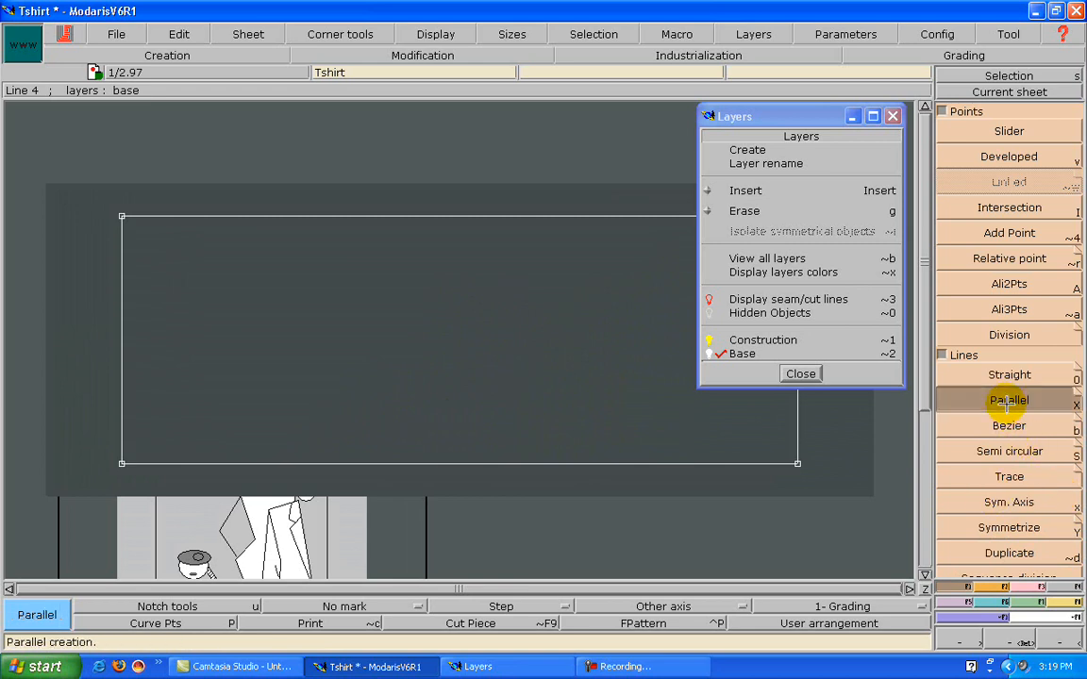
left_click(122, 356)
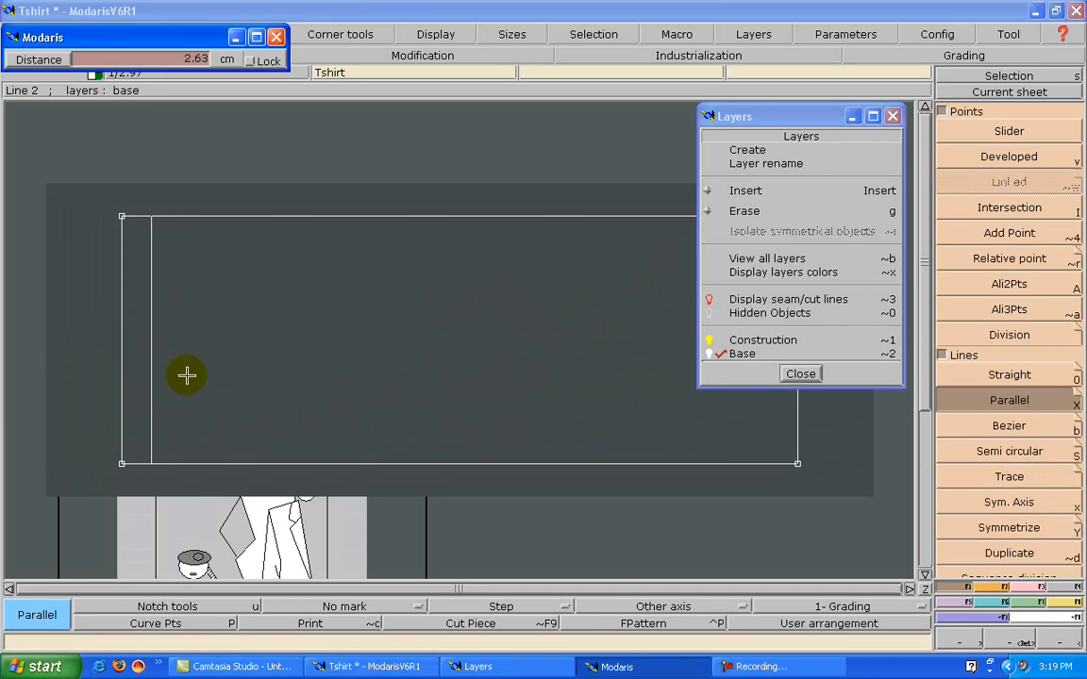
type("41")
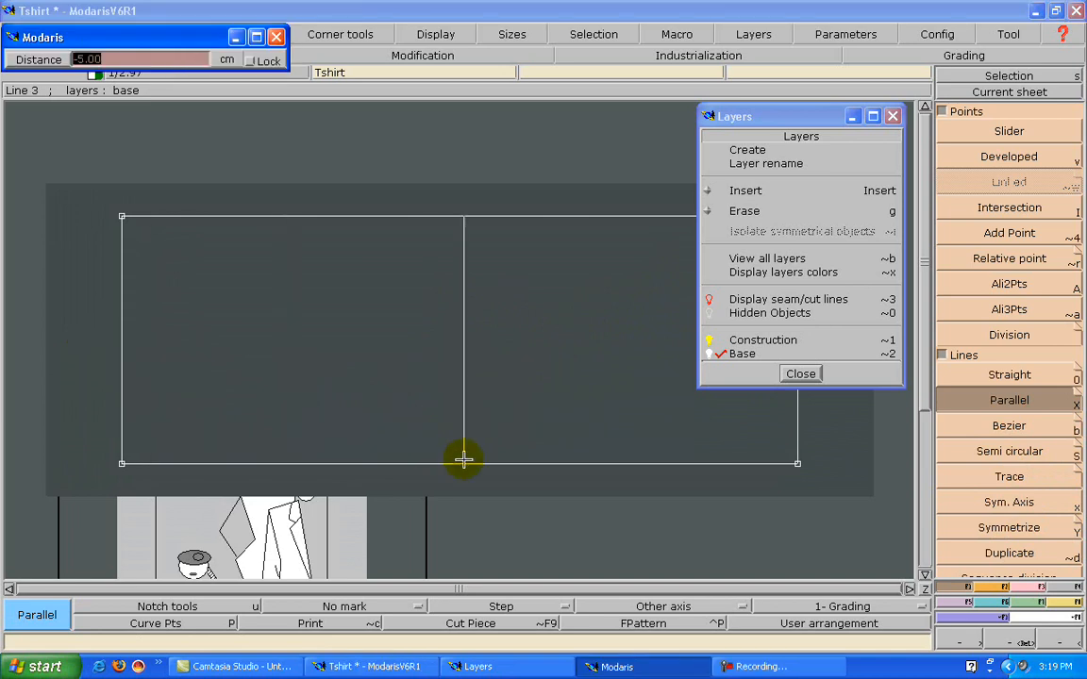
key("Return")
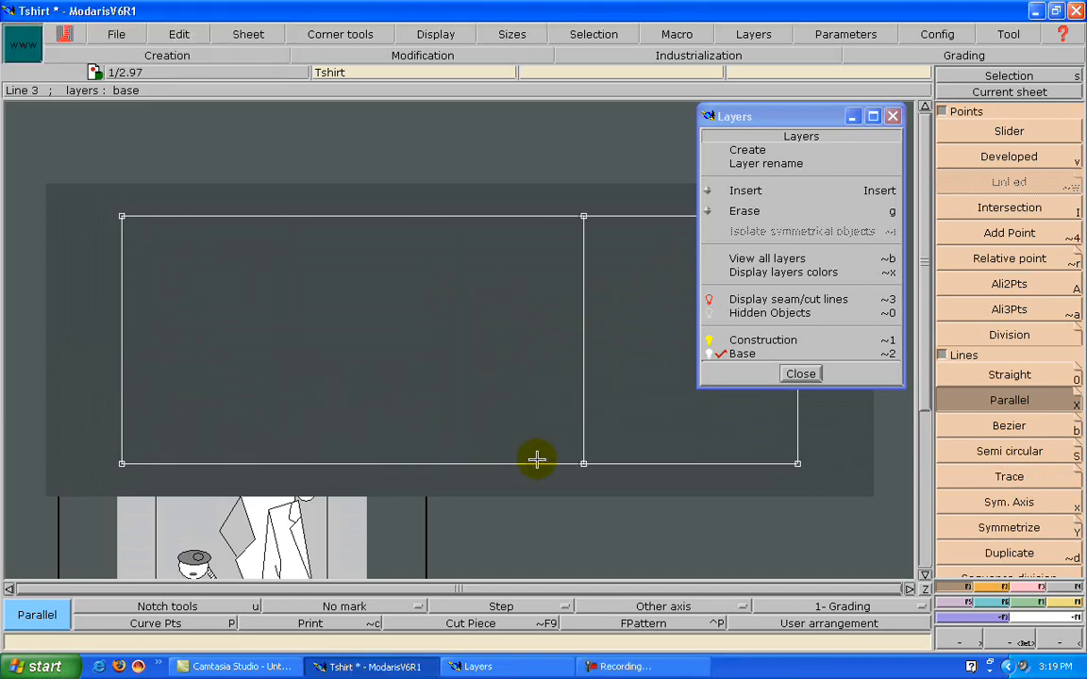
Add a parallel about 5 cm inside the rectangle's right edge, and another 15 cm from that new line toward the left.
left_click(797, 437)
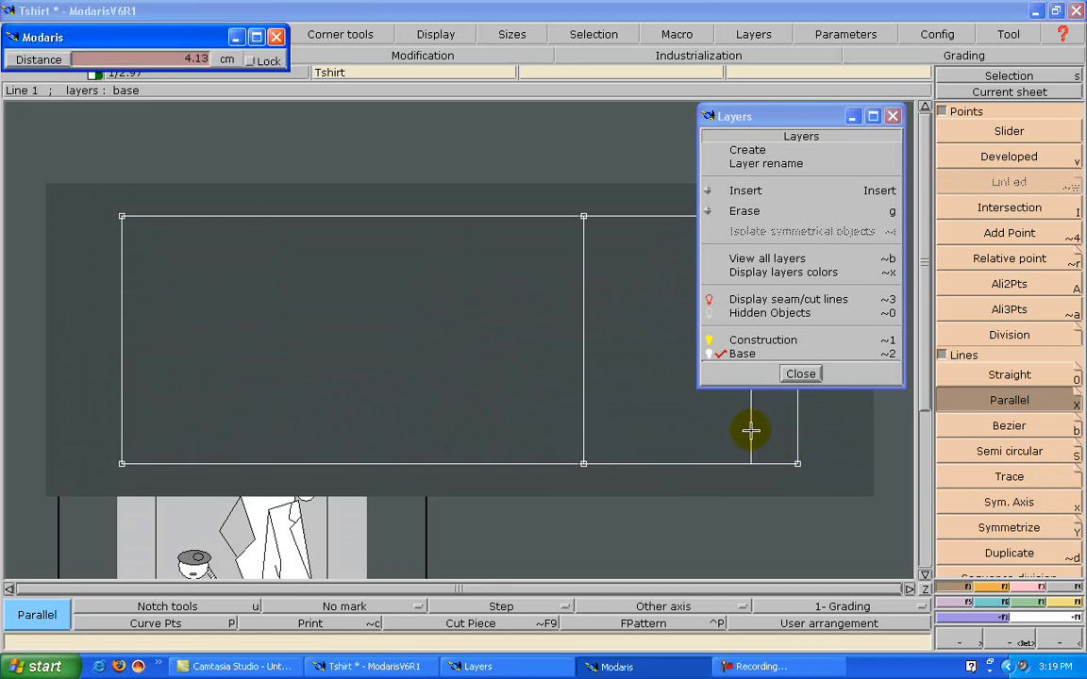
key("Down")
left_click(751, 432)
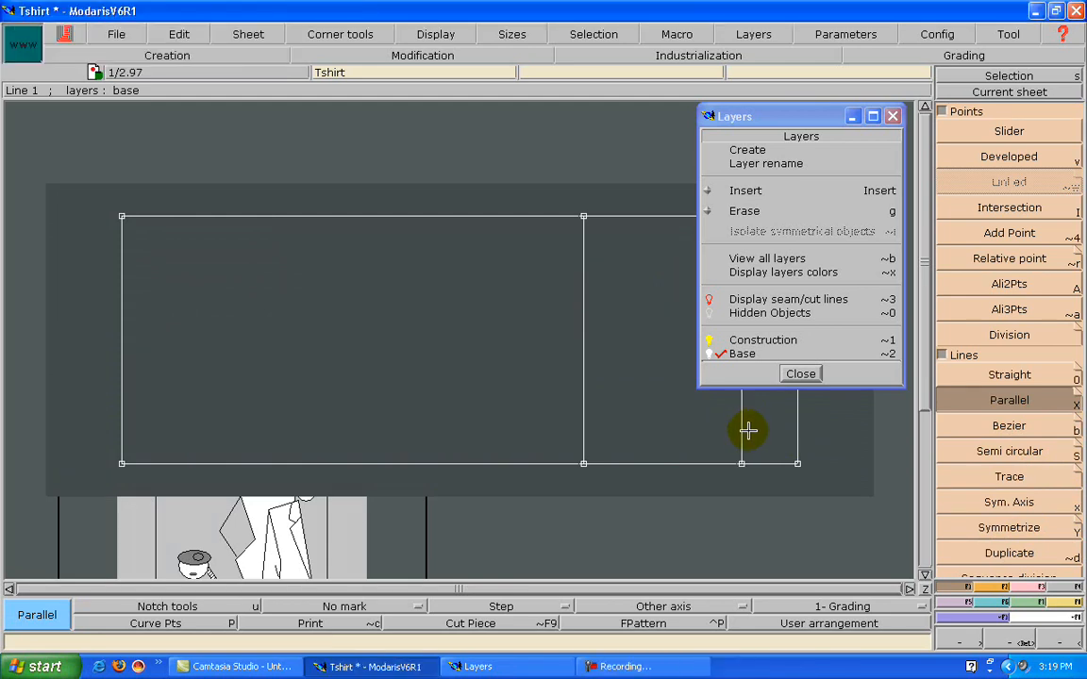
left_click(743, 431)
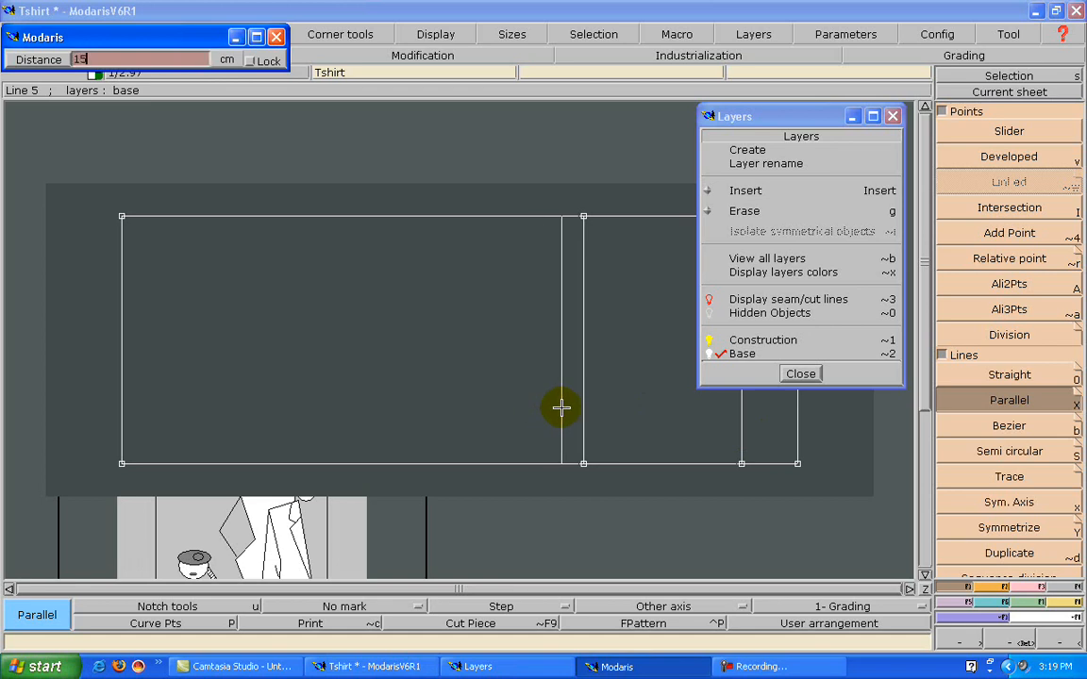
key("Escape")
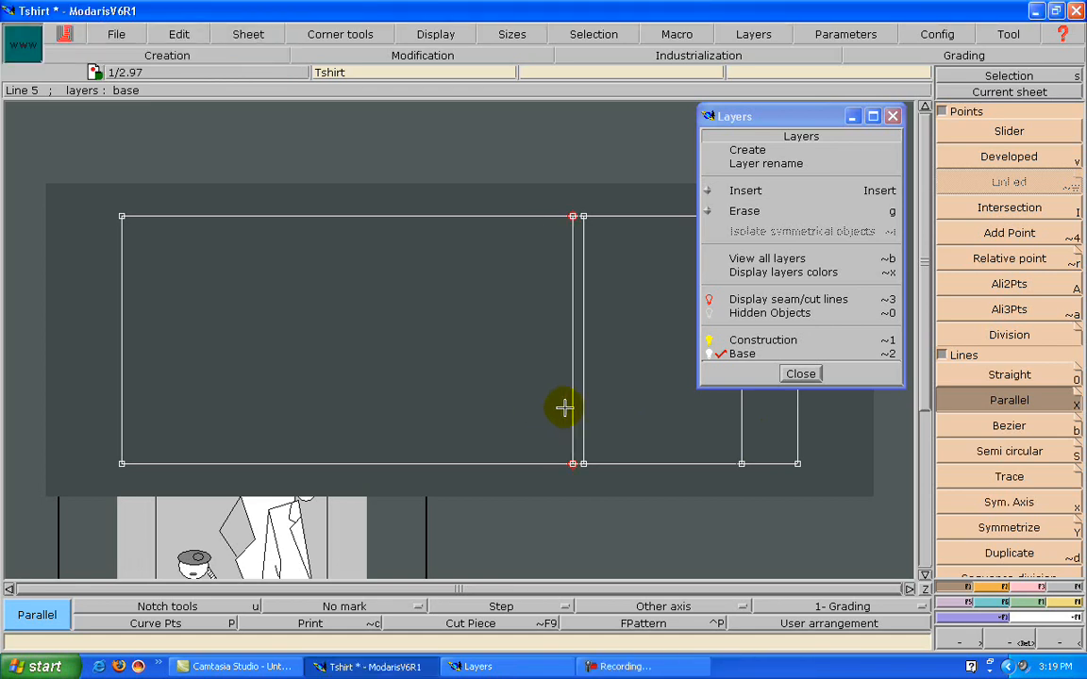
Create a parallel to the 15 cm offset line at a distance of -5 cm, on its right side.
left_click(572, 408)
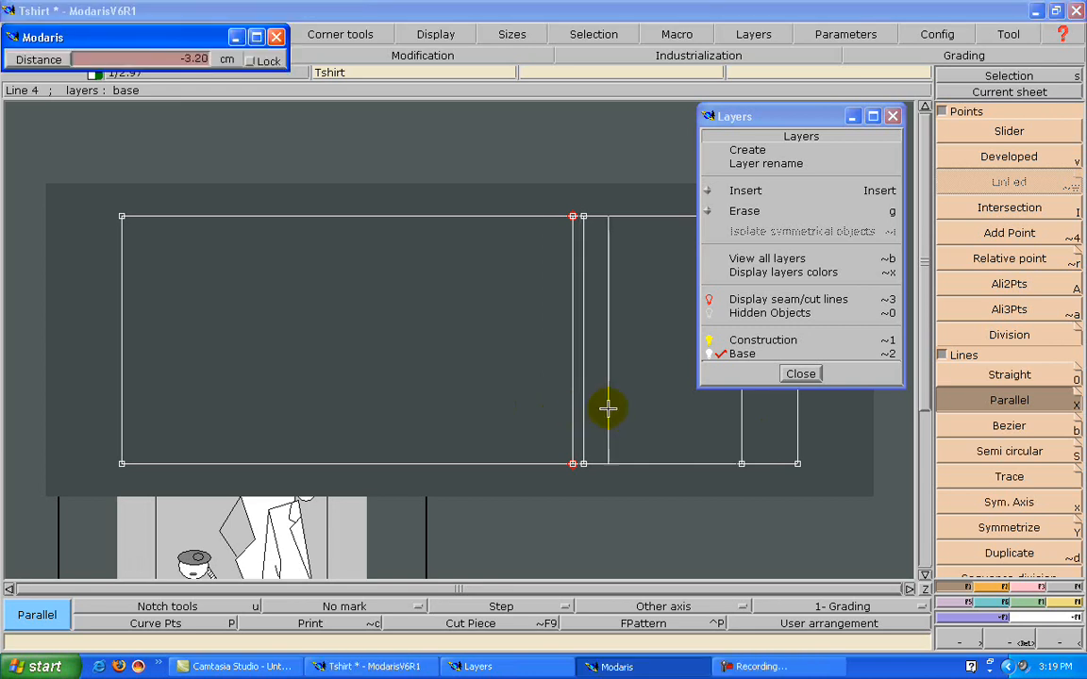
key("Down")
type("-")
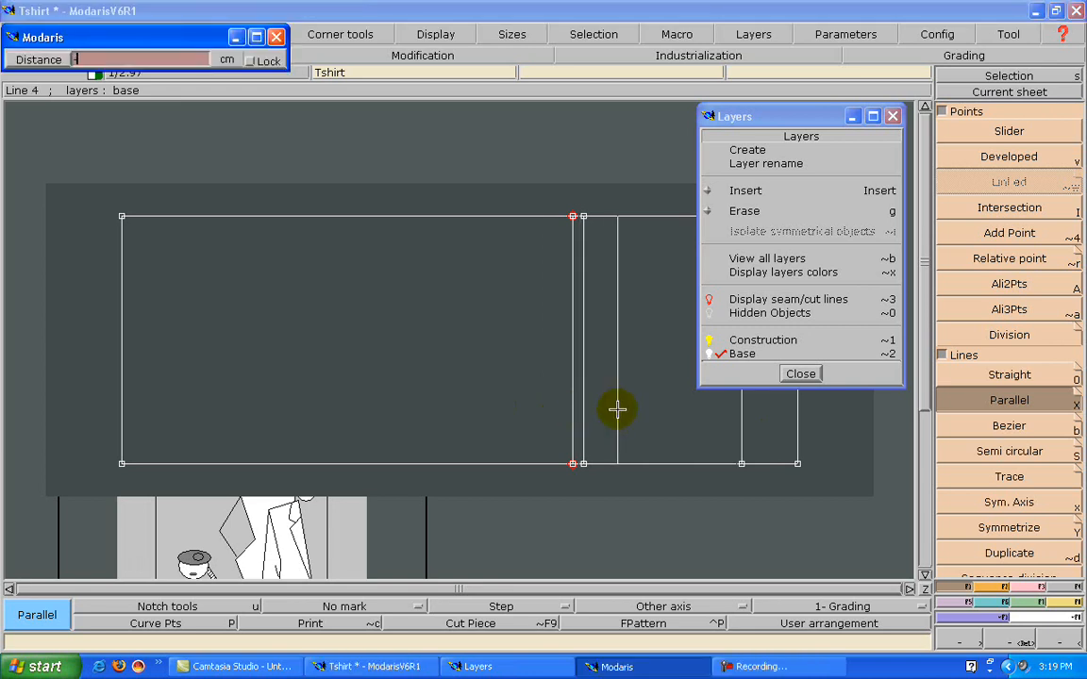
type("5")
key("Return")
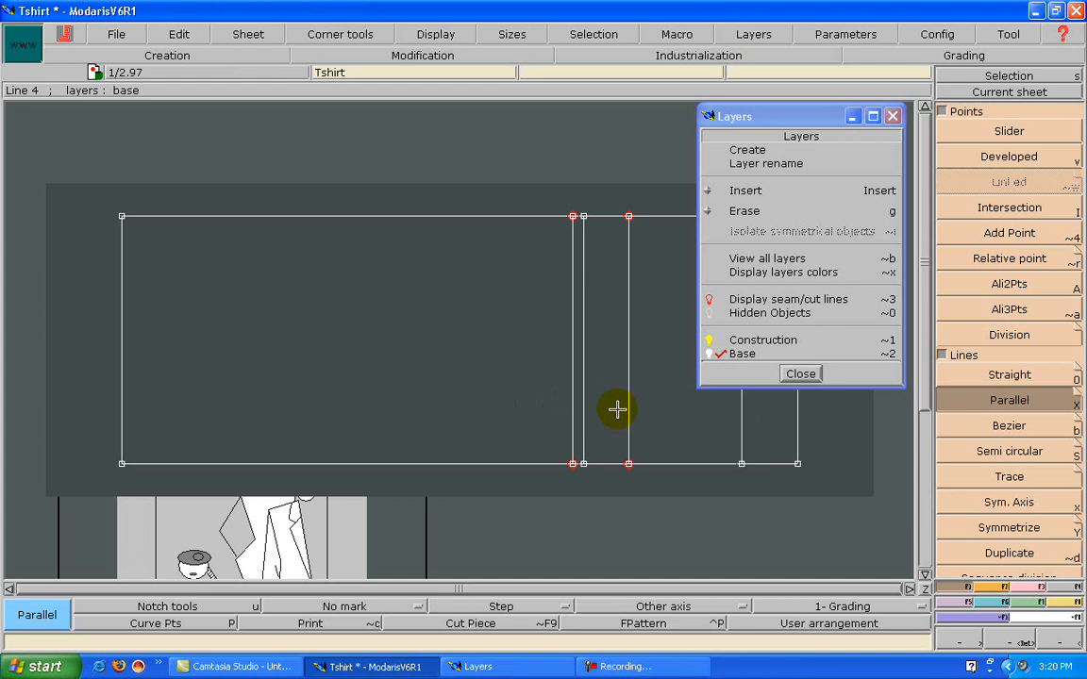
Make Construction the active layer and place a developed point at -8 cm from the lower-left corner on the rectangle's left edge.
left_click(740, 340)
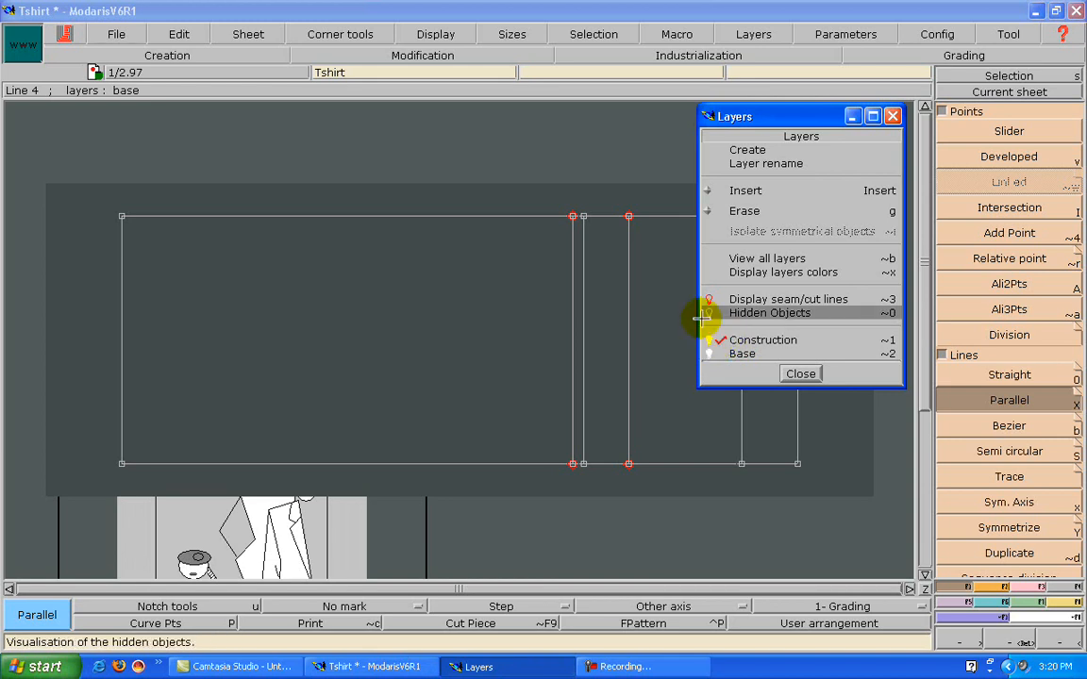
left_click(1002, 156)
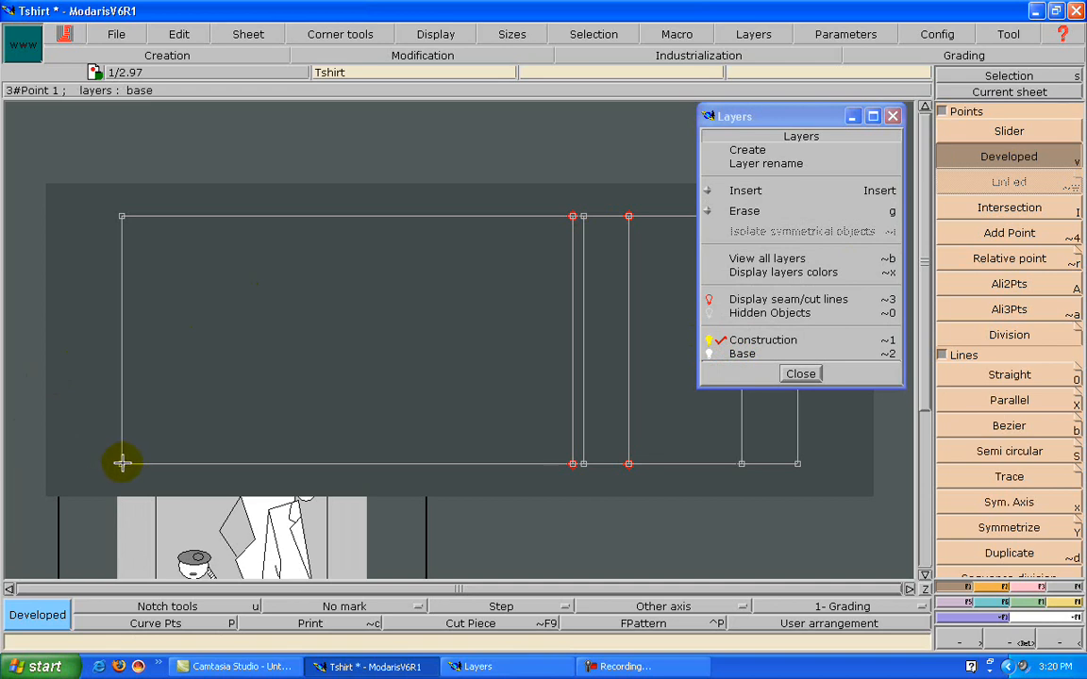
left_click(121, 462)
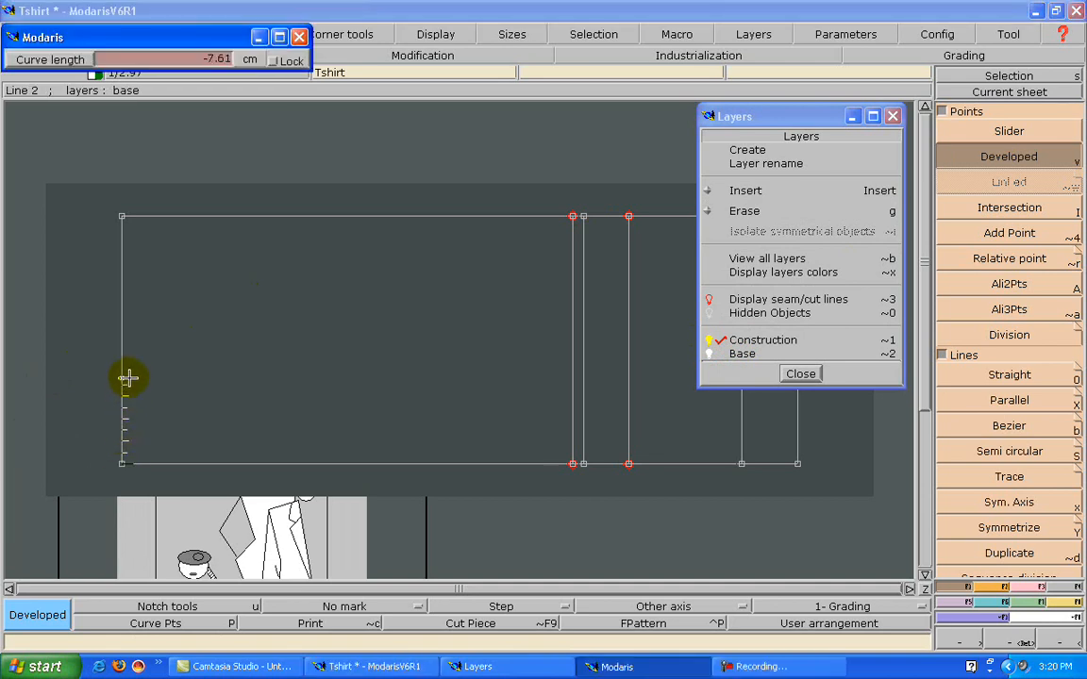
key("Down")
type("-8")
key("Return")
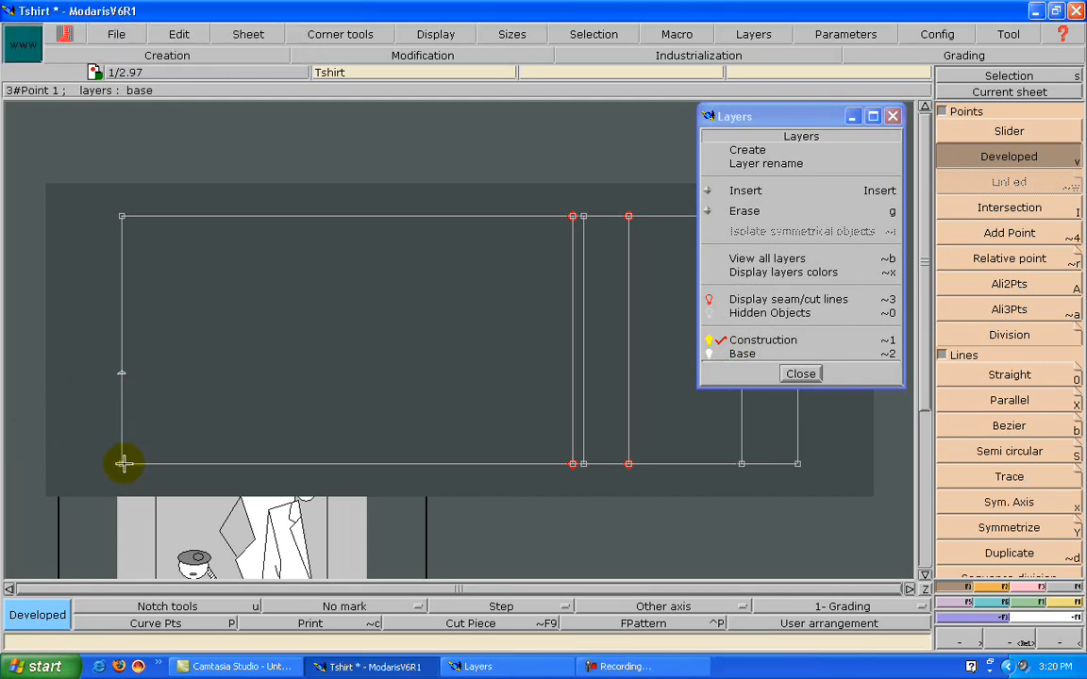
Place a developed point at -20 cm from the lower-left corner on the rectangle's left edge.
left_click(121, 401)
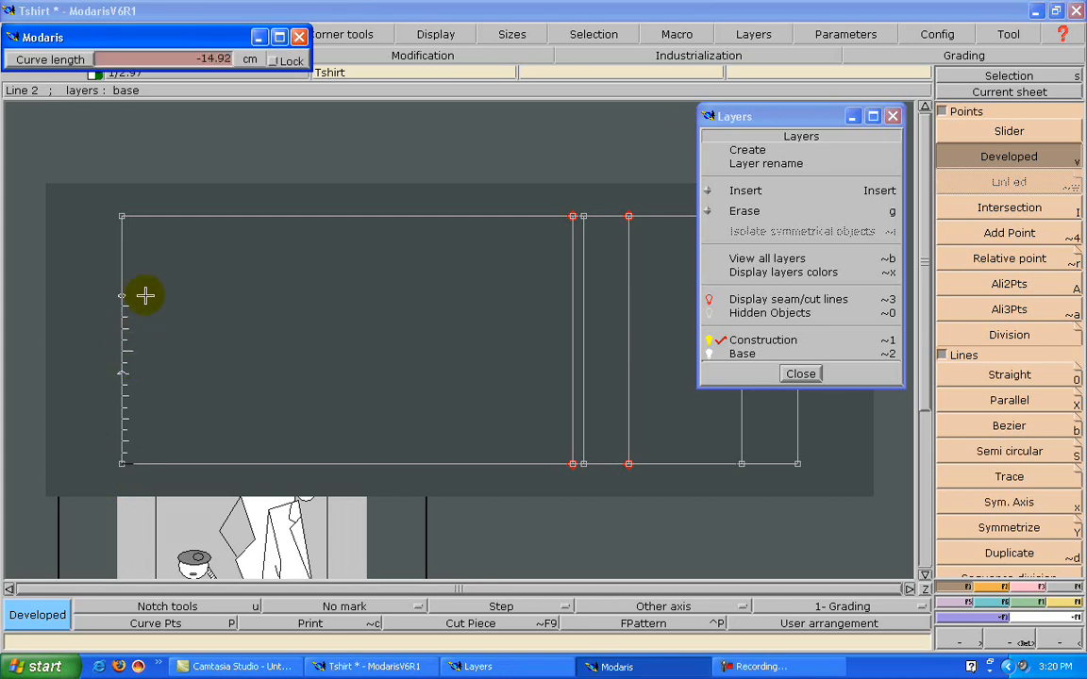
type("-20")
key("Return")
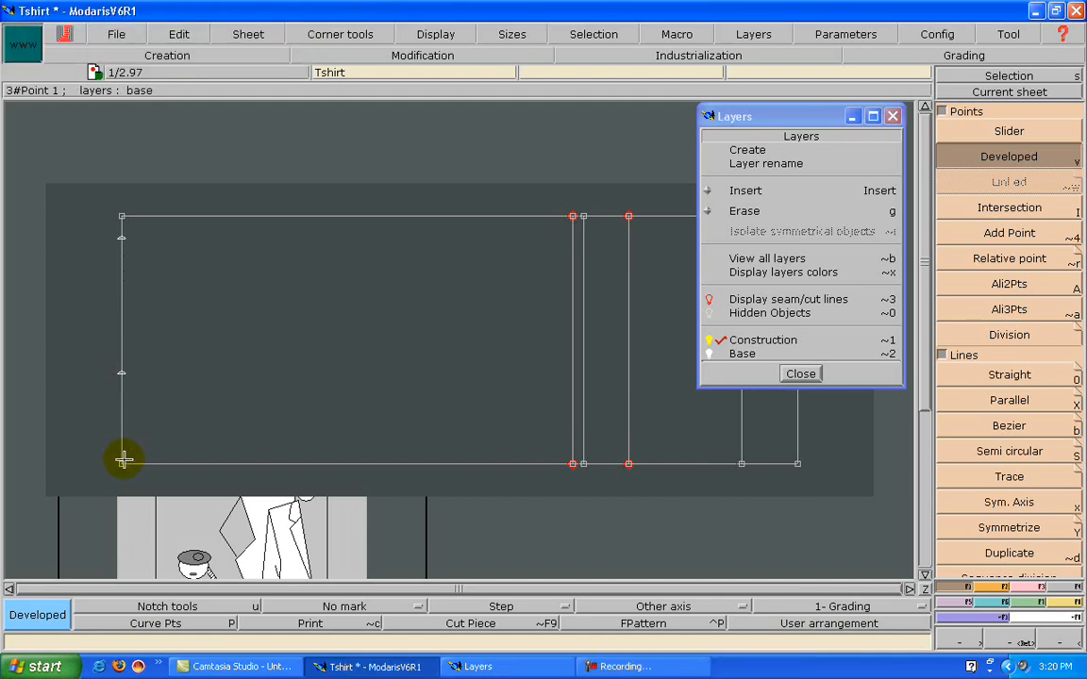
Place developed points 2 cm and 9 cm from the lower-left corner along the rectangle's bottom edge.
left_click(127, 462)
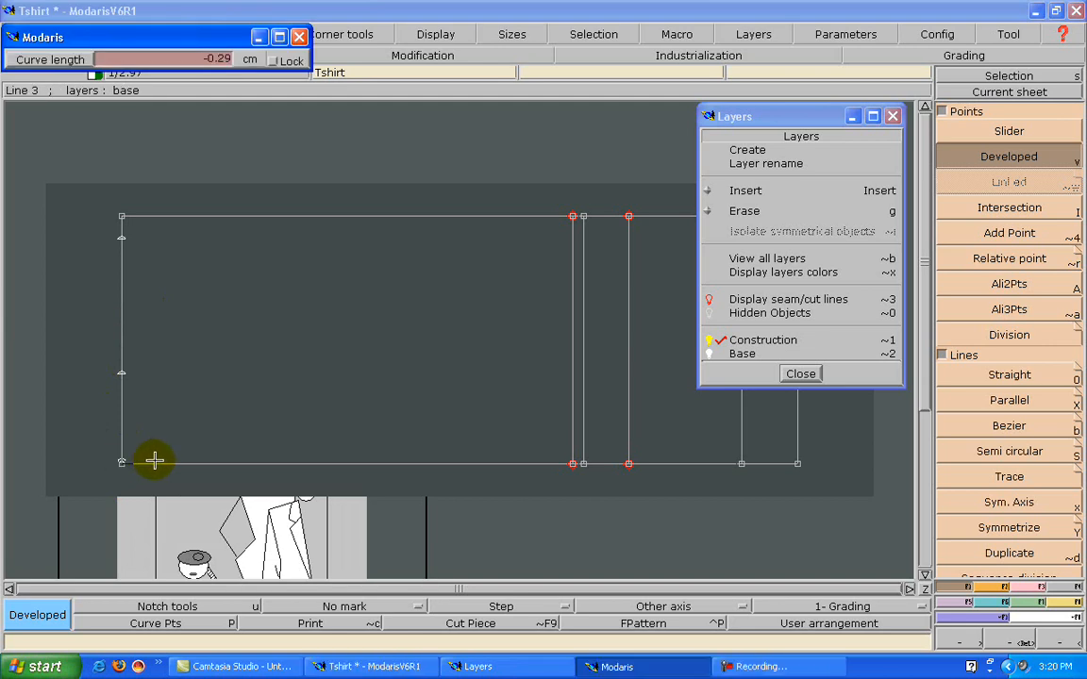
type("2.00")
key("Return")
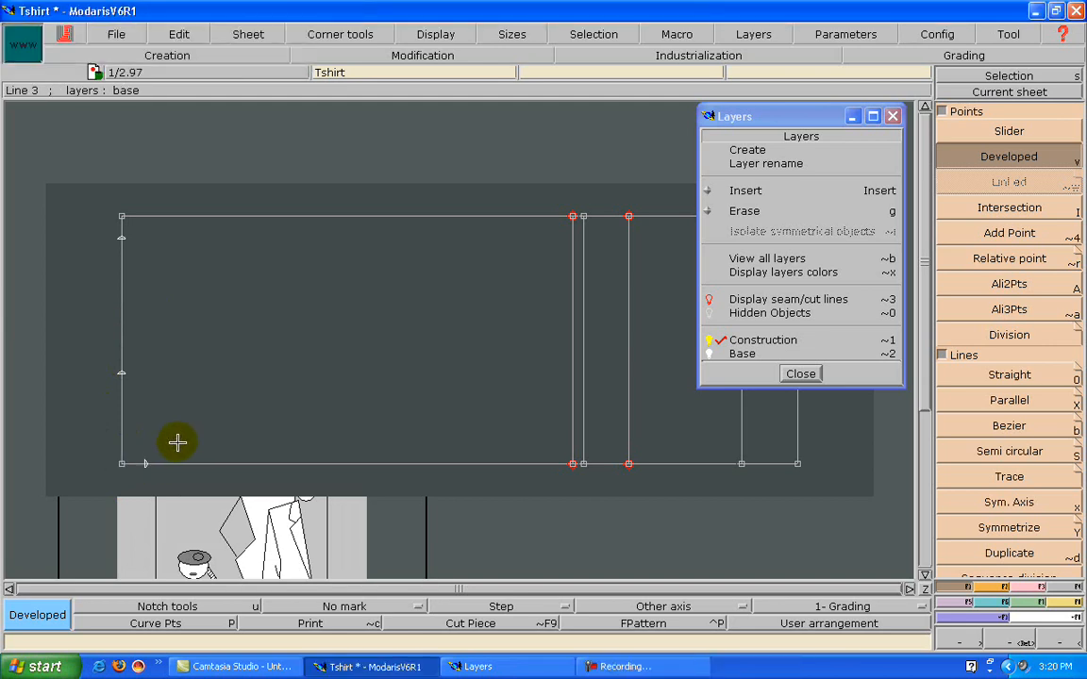
left_click(121, 461)
key("Down")
type("9.00")
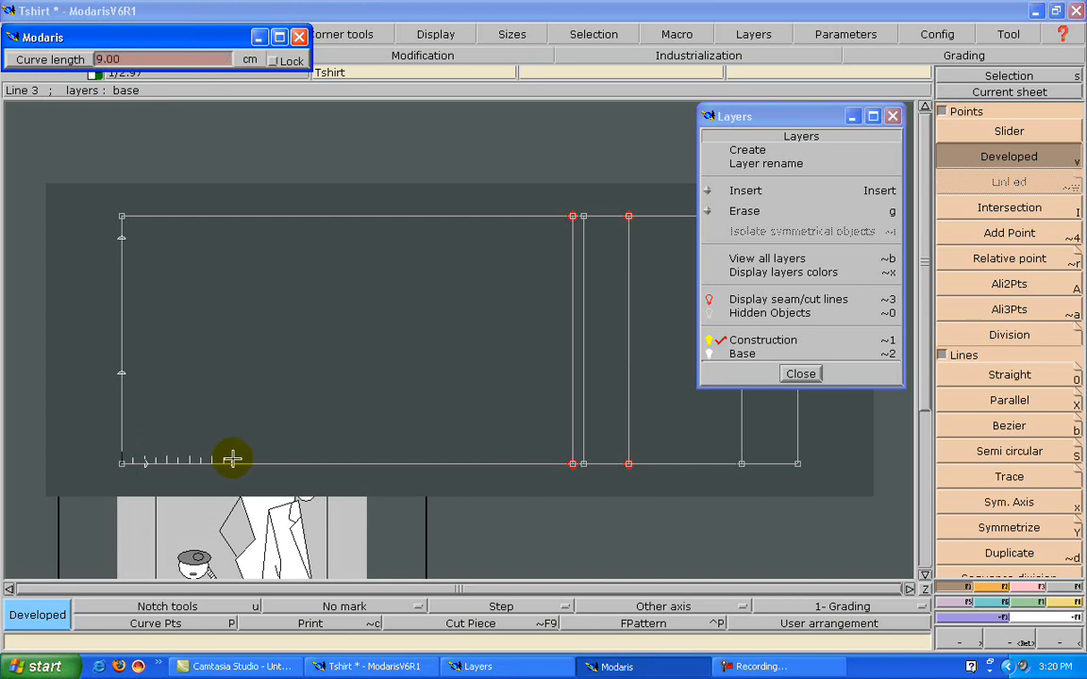
key("Return")
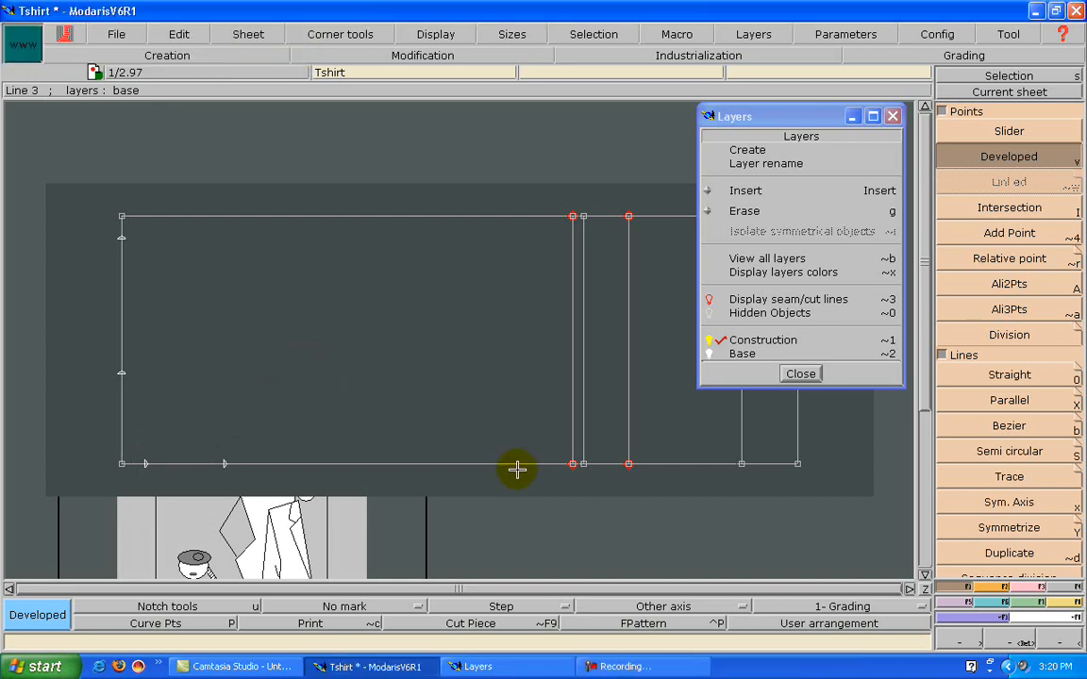
Place a developed point at -21.50 cm from the lower end of the vertical line 41 cm from the left edge.
left_click(580, 462)
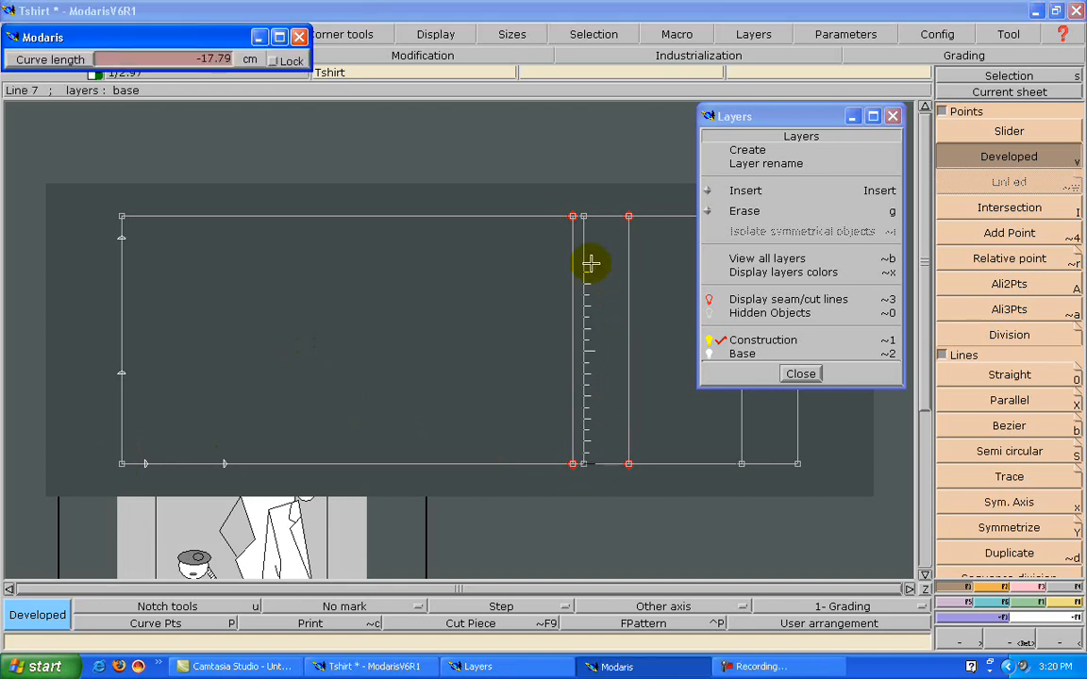
key("Down")
type("-19")
key("BackSpace")
key("BackSpace")
type("21.50")
key("Return")
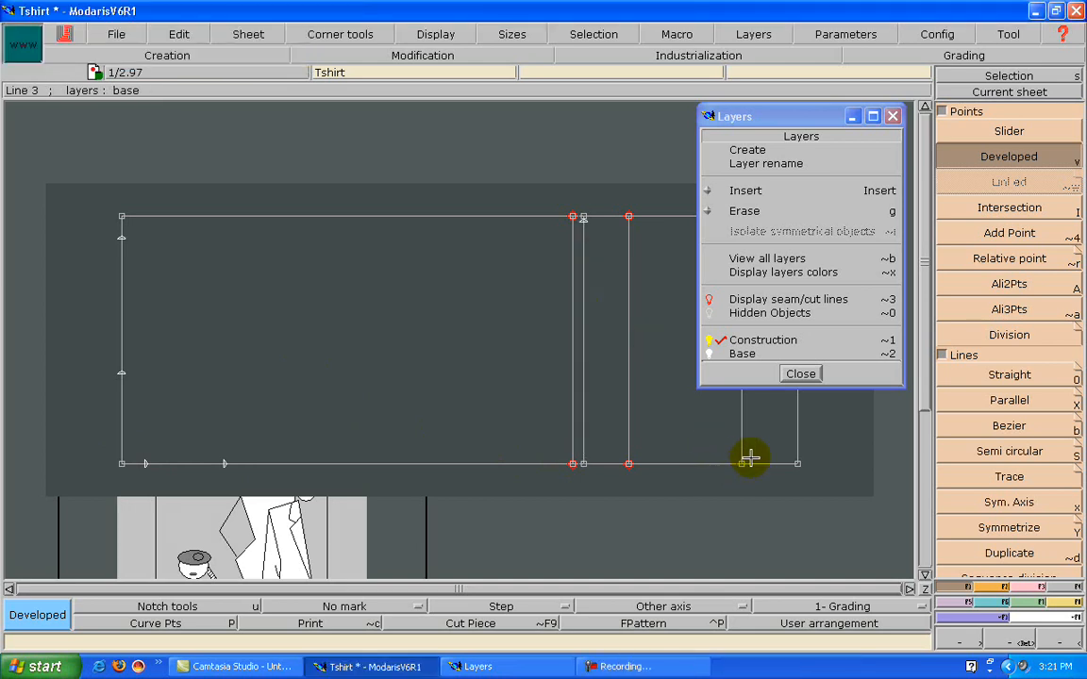
Place a developed point 15 cm from the lower end of the vertical line 5 cm inside the right edge.
left_click(743, 460)
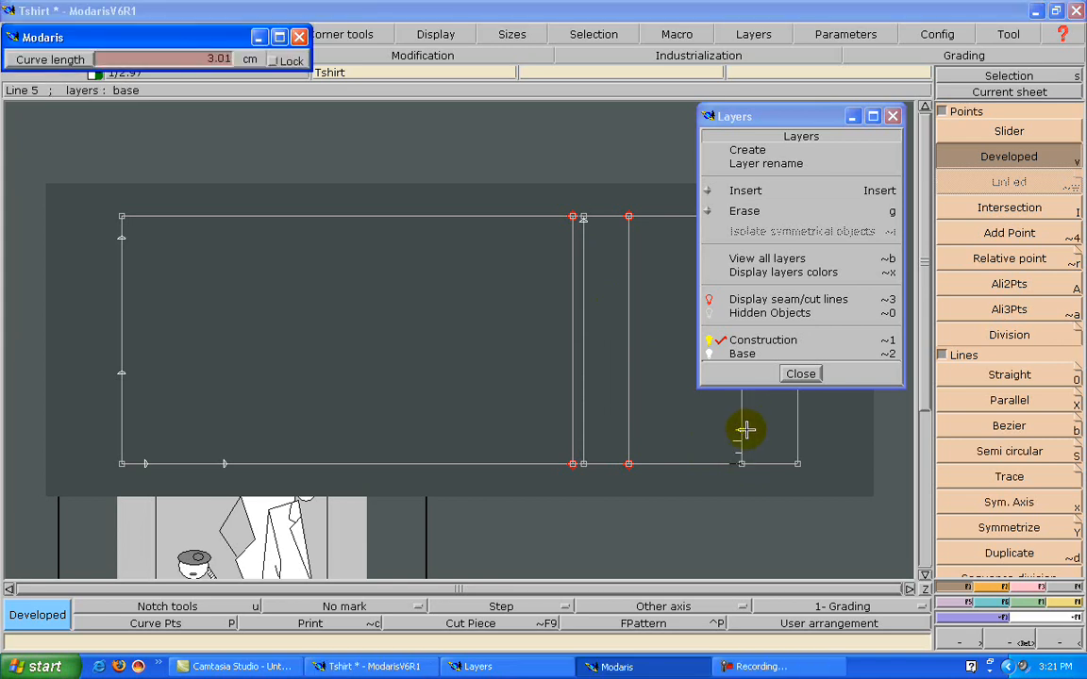
type("15")
key("Return")
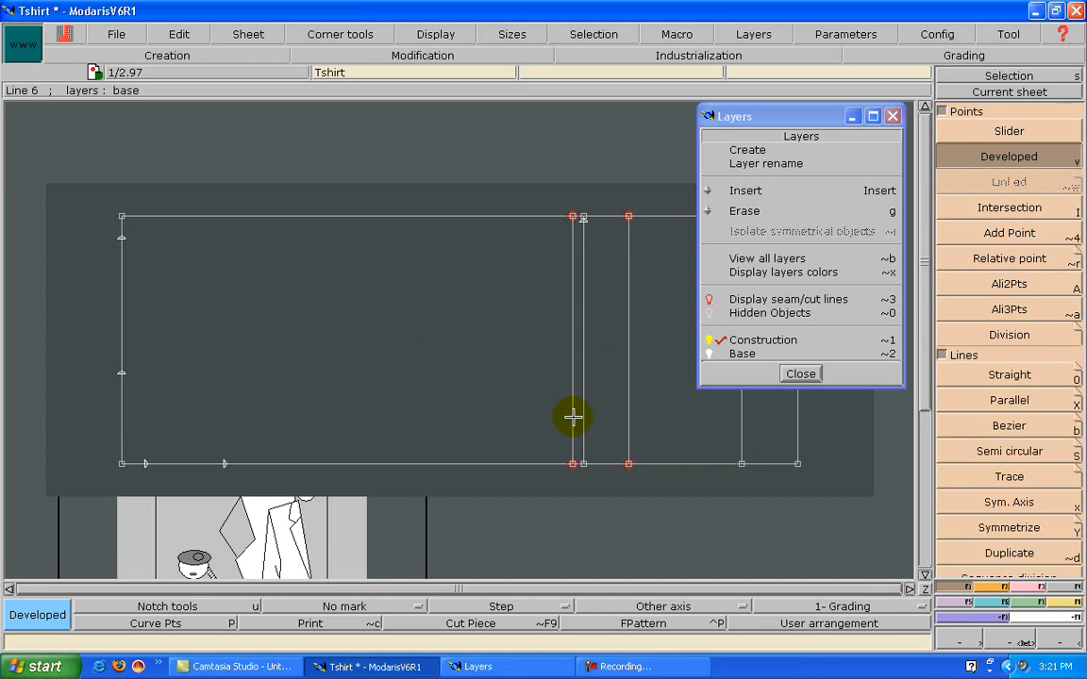
Create a relative point 3 cm to the right of the 20 cm point on the left edge.
left_click(1026, 256)
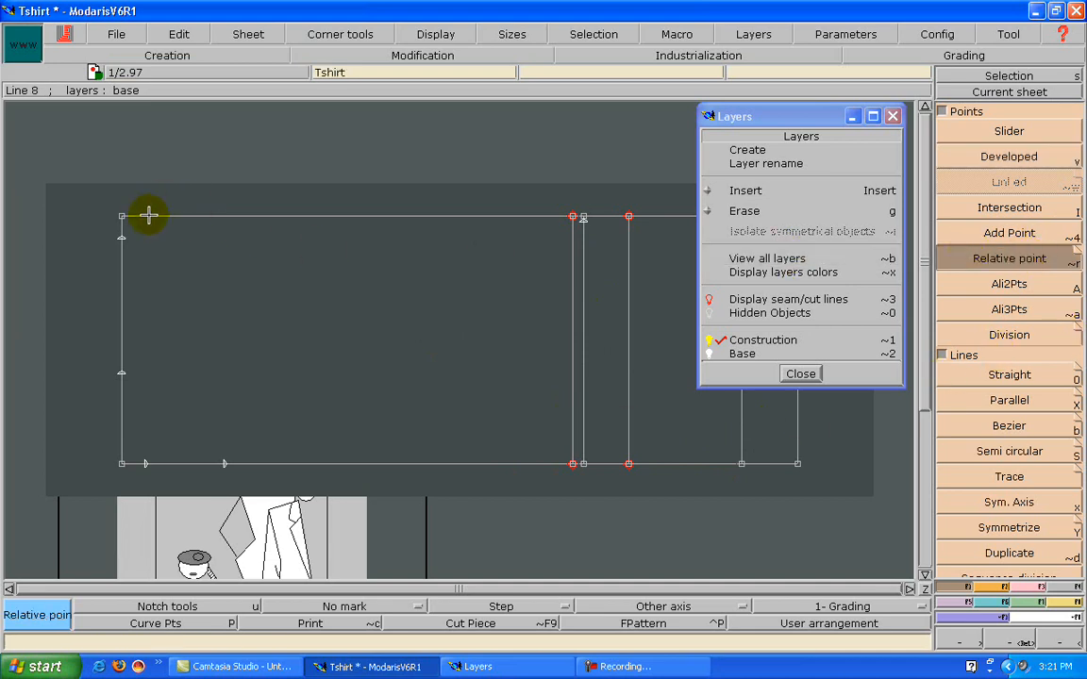
left_click(123, 234)
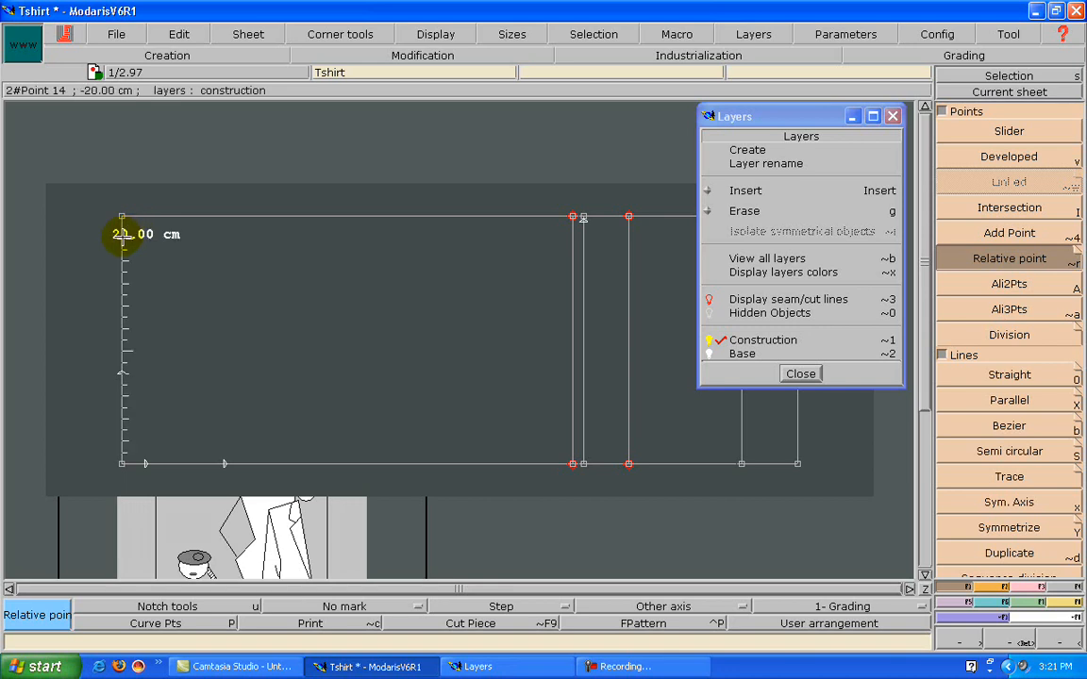
left_click(122, 236)
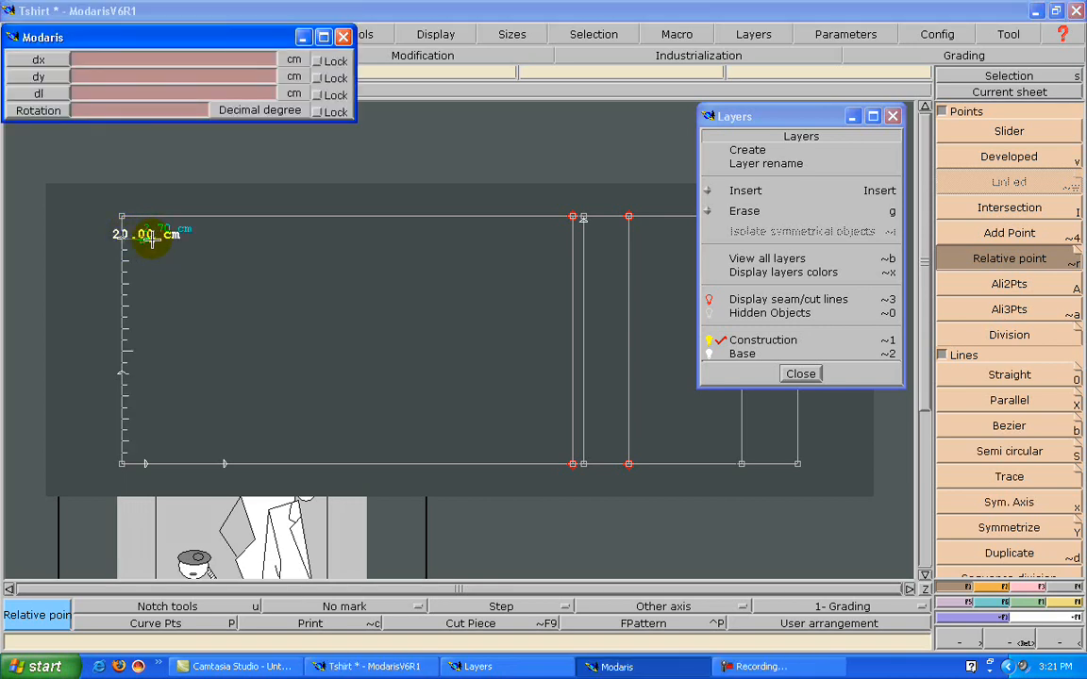
type("3")
key("Return")
key("Return")
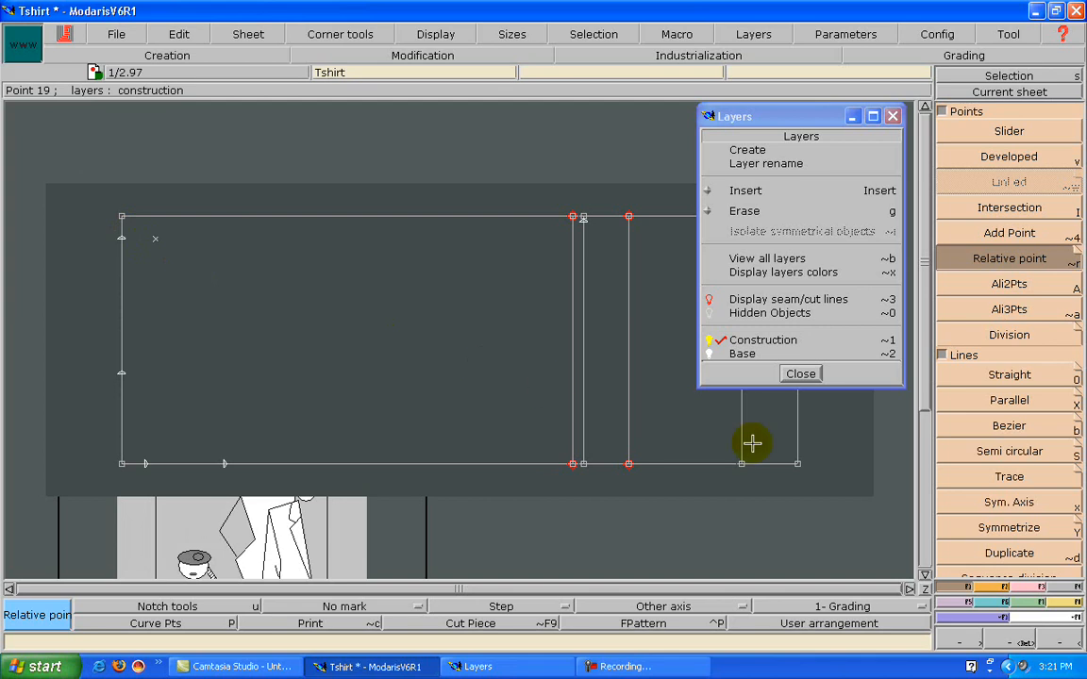
Draw Bezier lines from the left edge's 8 cm point to the bottom edge's 2 cm and 9 cm points and to the relative point.
left_click(973, 426)
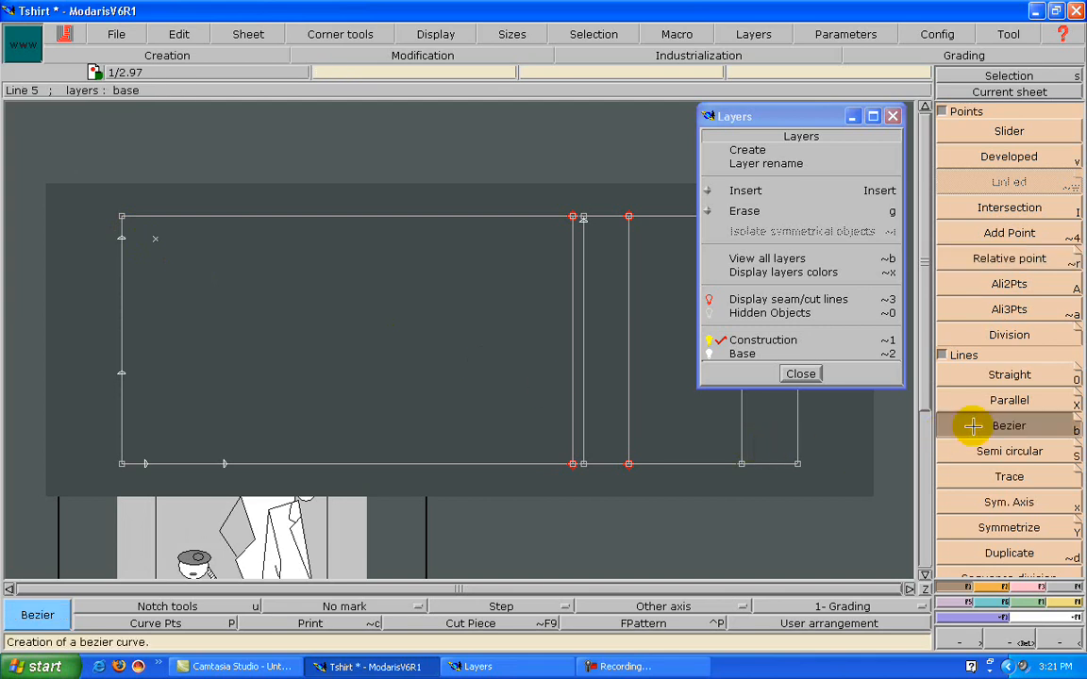
left_click(123, 369)
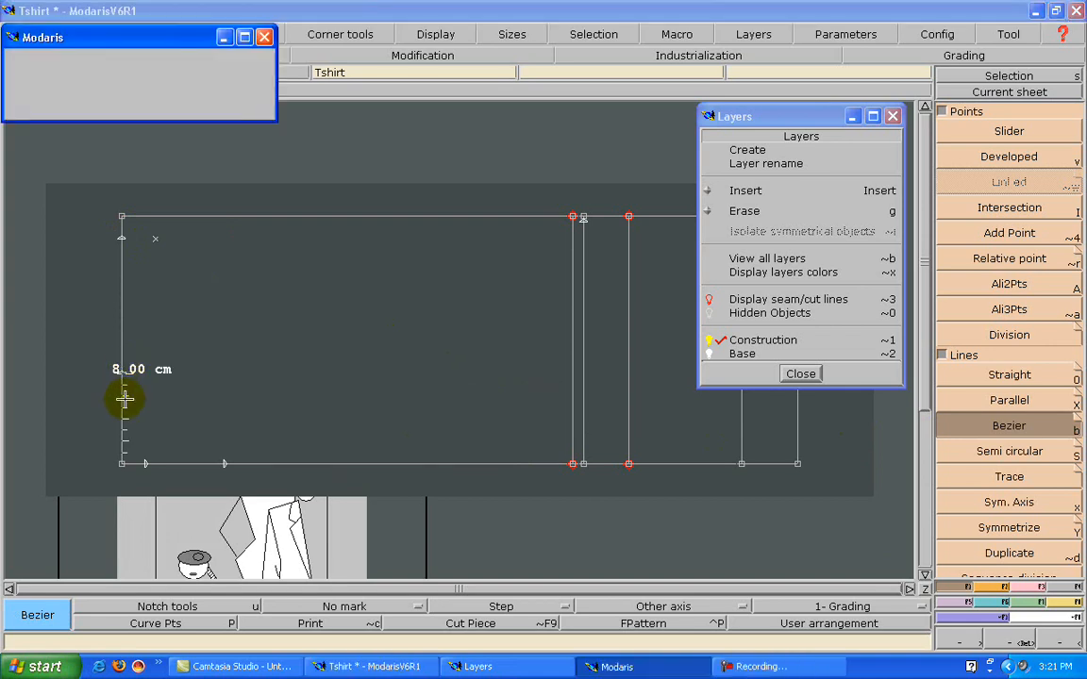
left_click(147, 462)
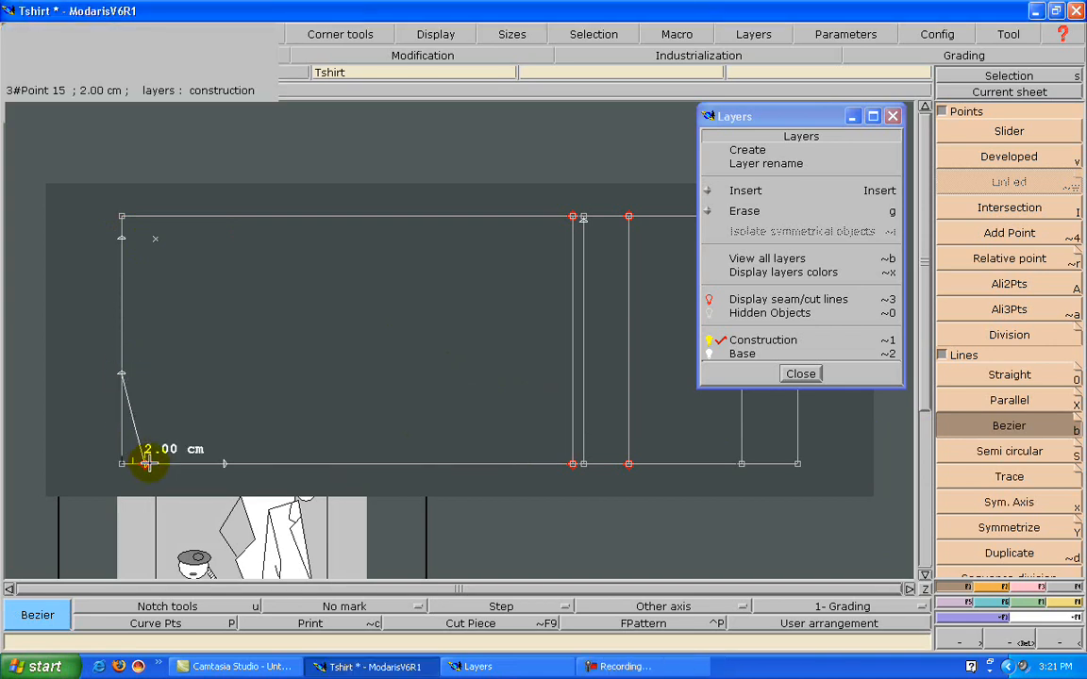
left_click(123, 369)
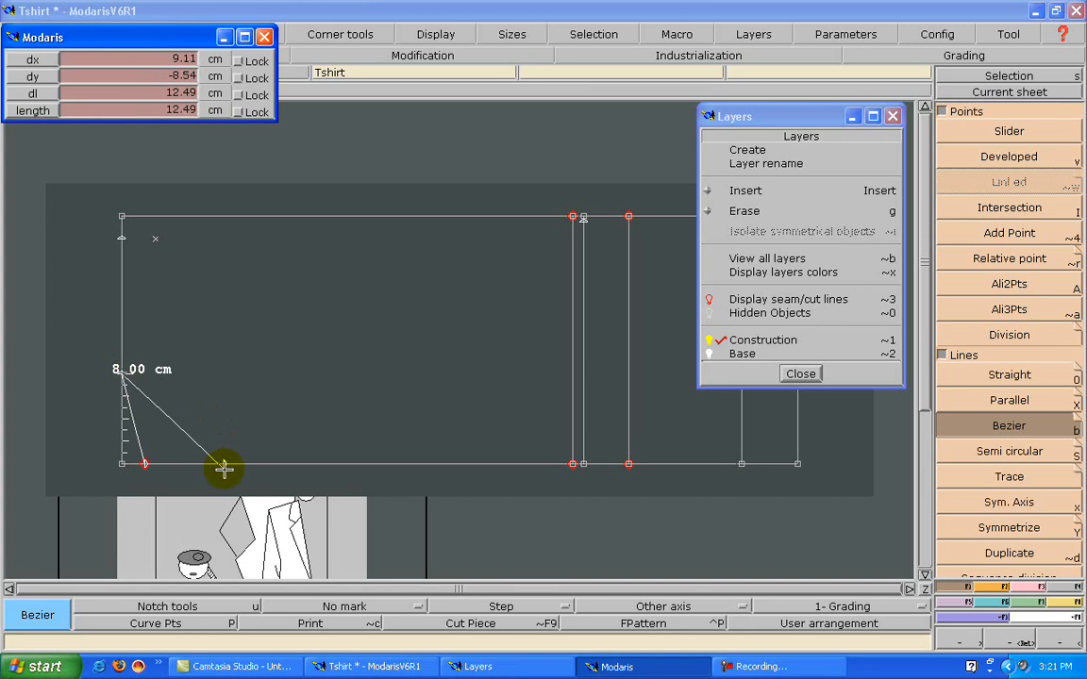
left_click(223, 466)
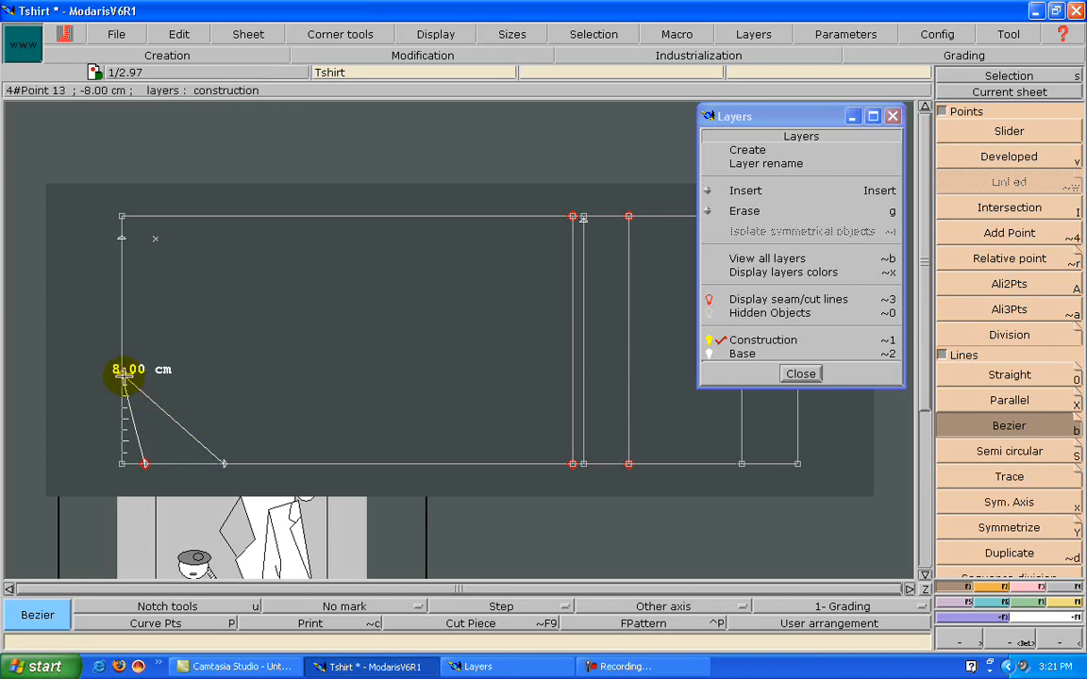
left_click(128, 370)
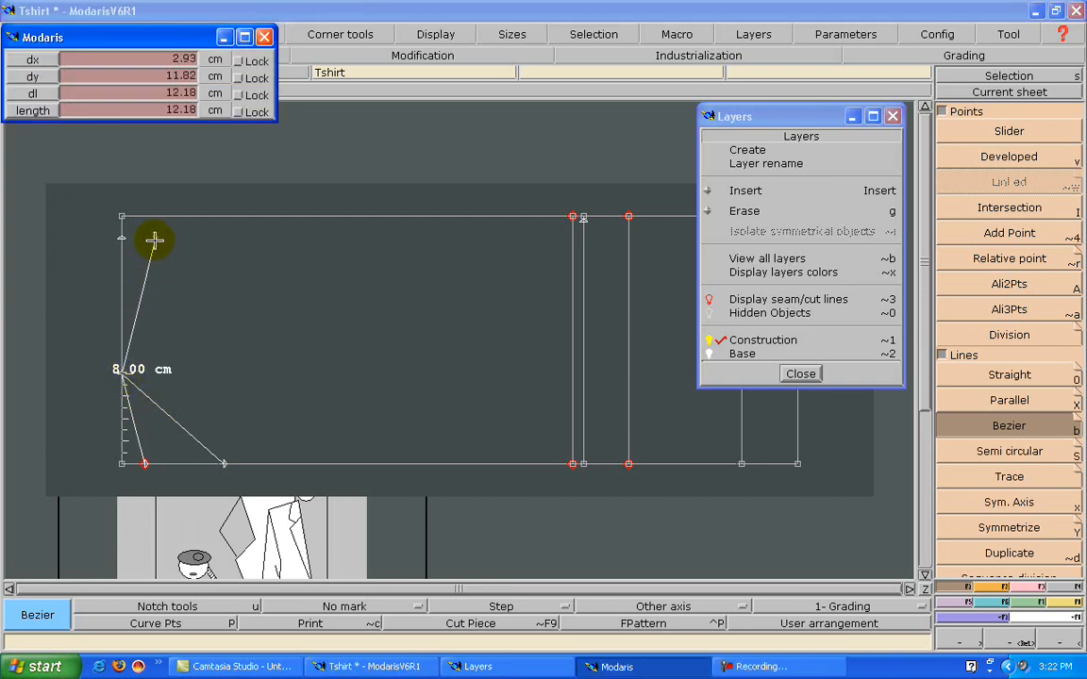
left_click(155, 239)
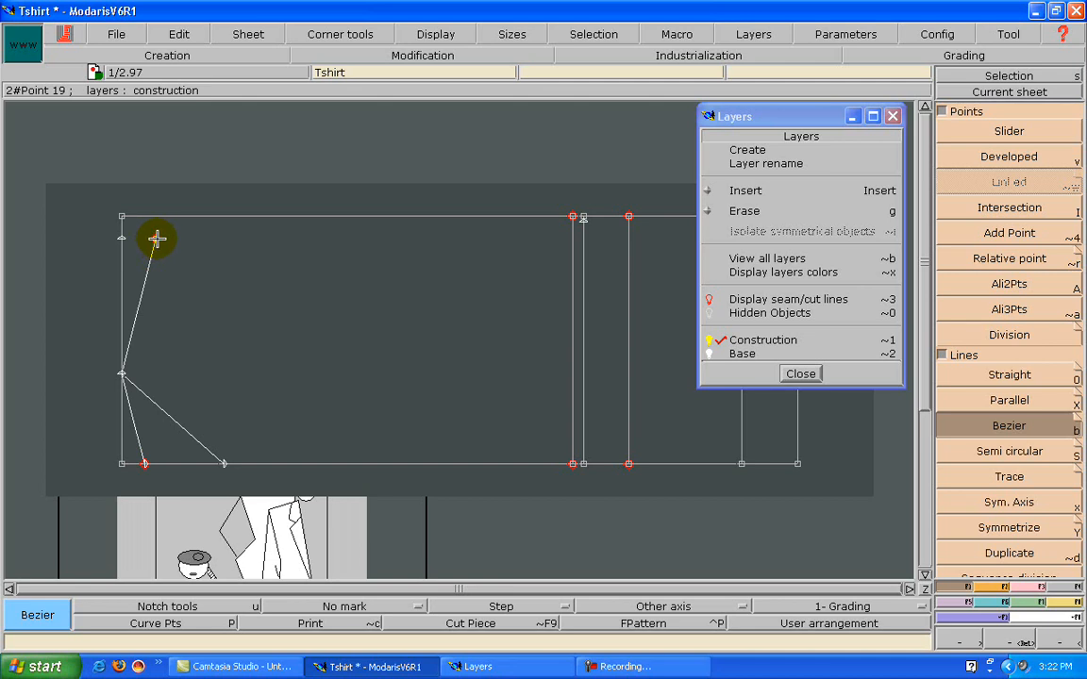
Draw a 23 cm long Bezier line from the relative point to the rectangle's top edge.
left_click(157, 238)
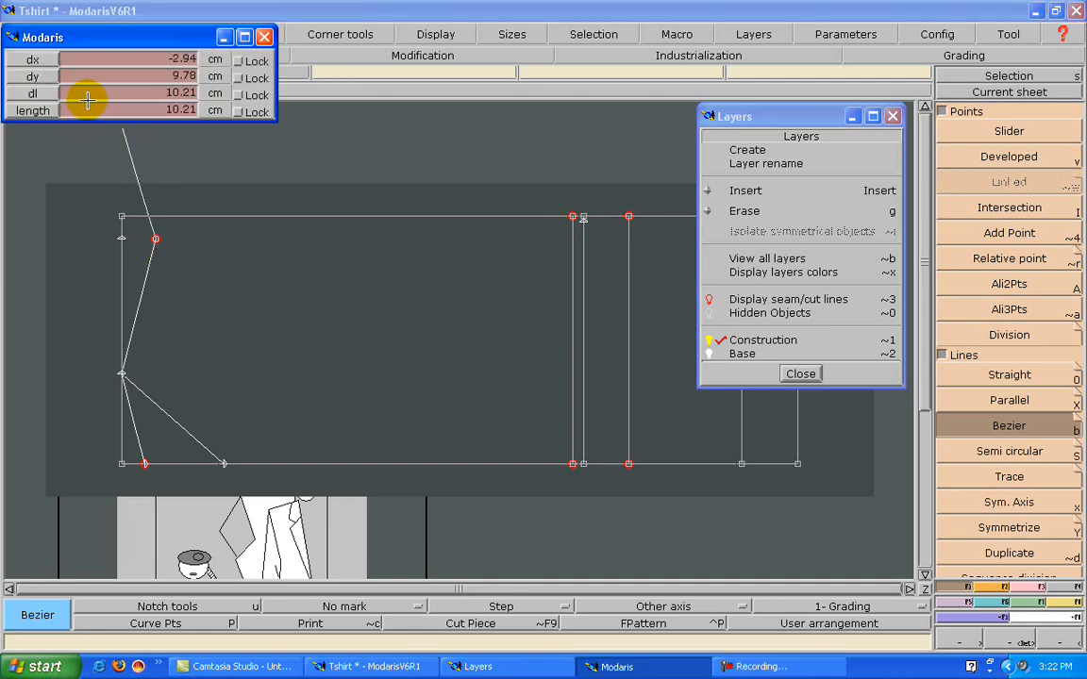
left_click(88, 98)
type("23.0")
key("Return")
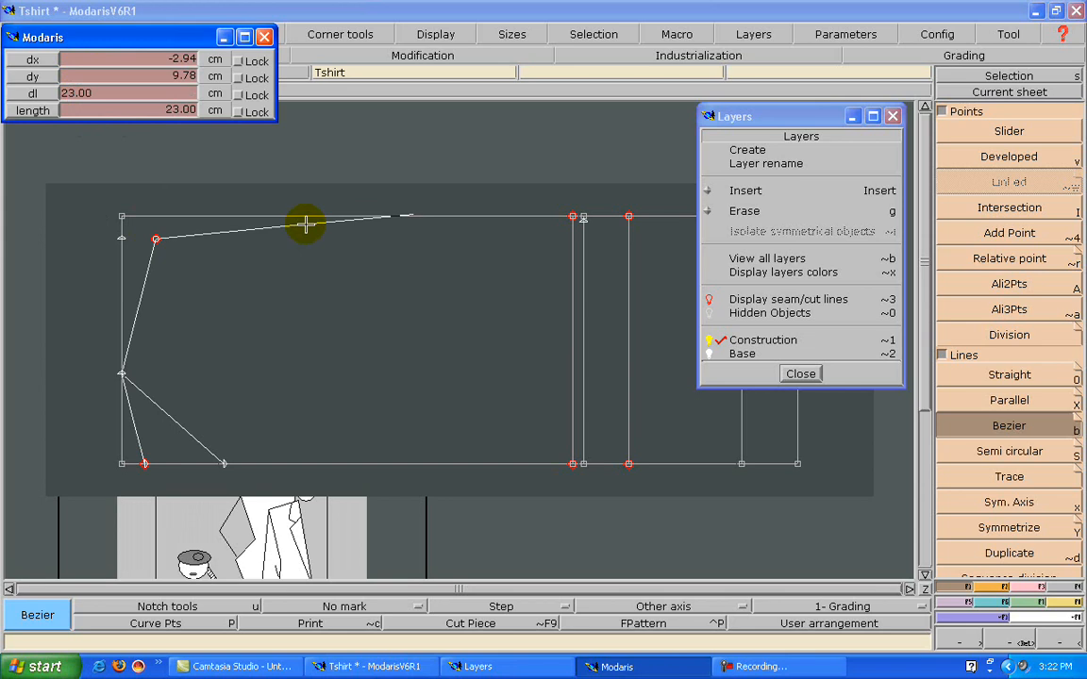
left_click(303, 224)
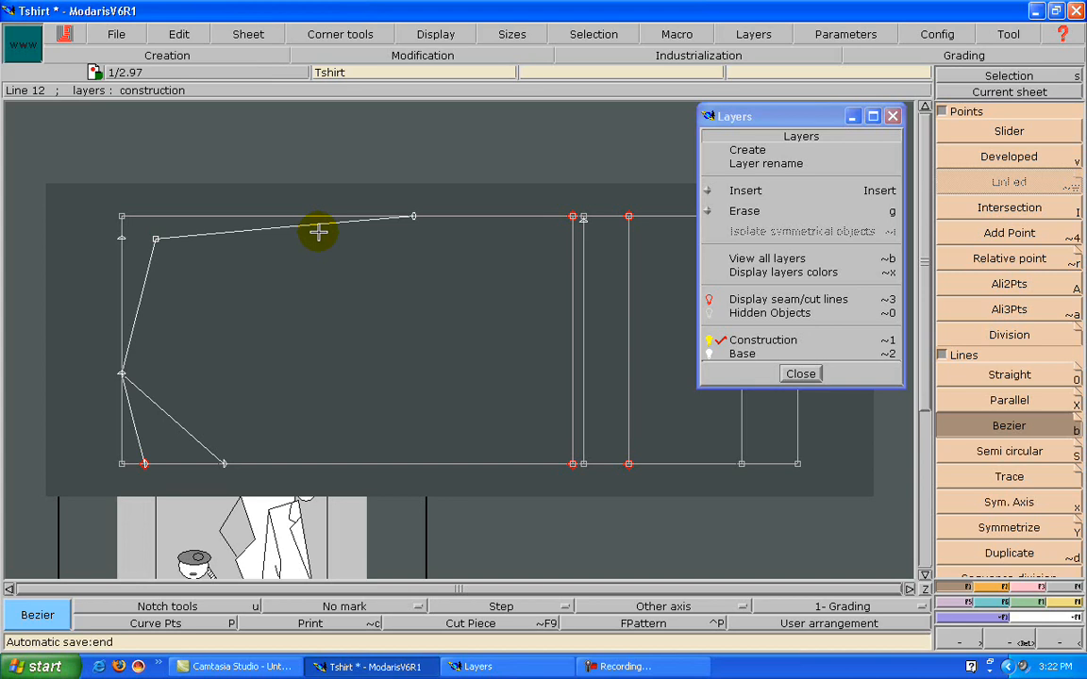
Display the curve handles and reshape the two lower neckline lines and the 23 cm armhole line into inward-bending curves.
left_click(406, 29)
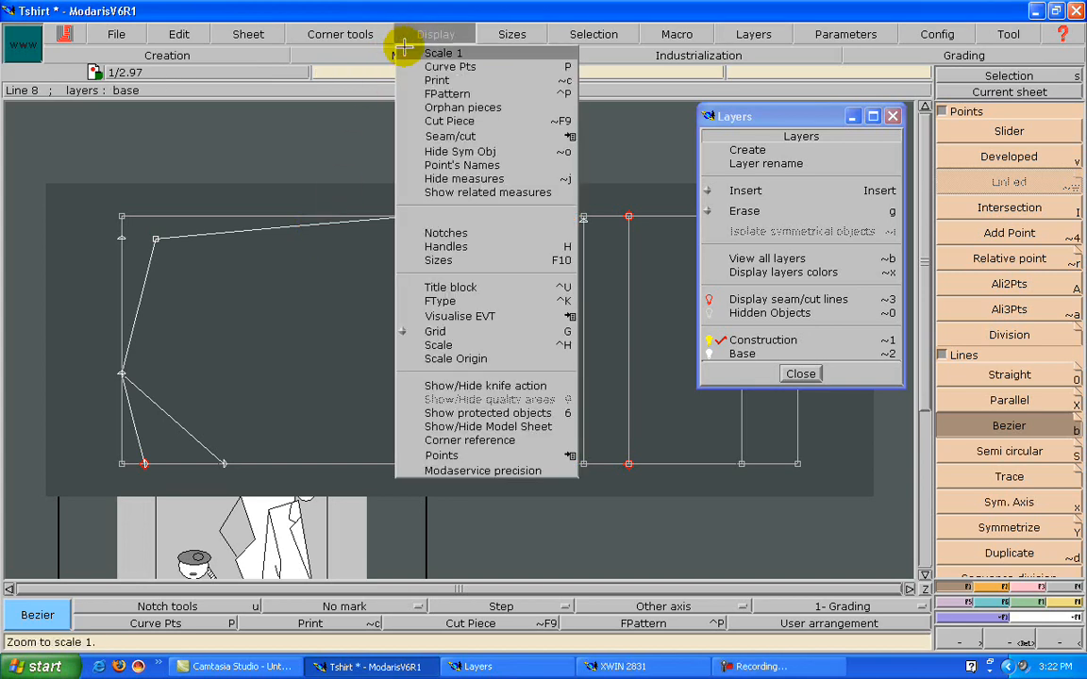
left_click(477, 247)
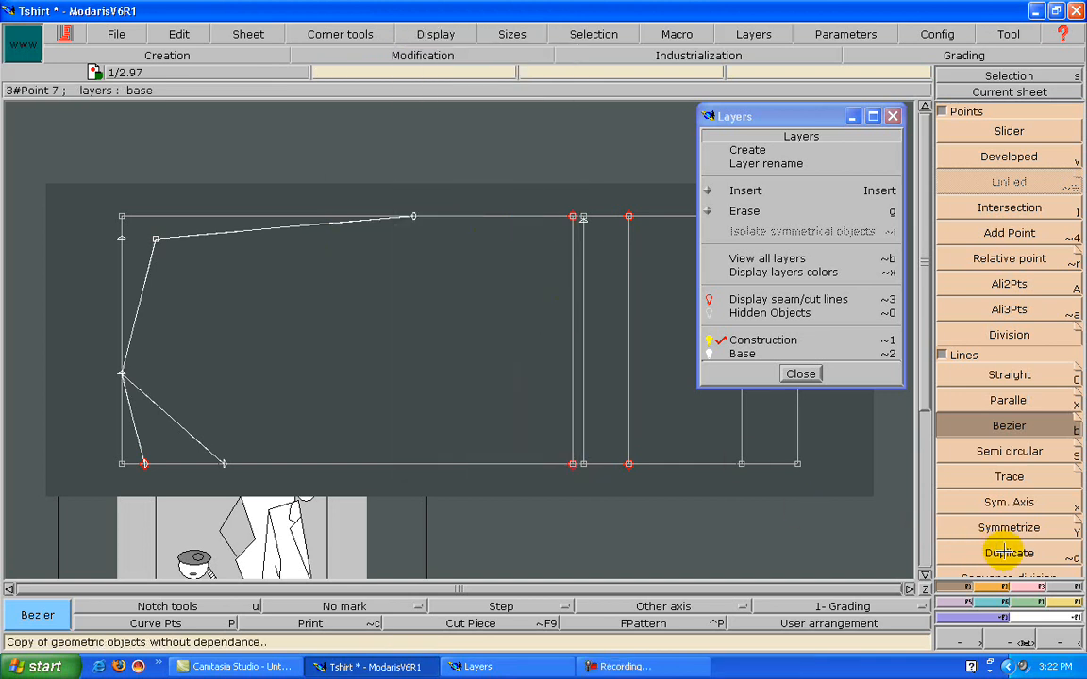
scroll(1008, 553, "down", 3)
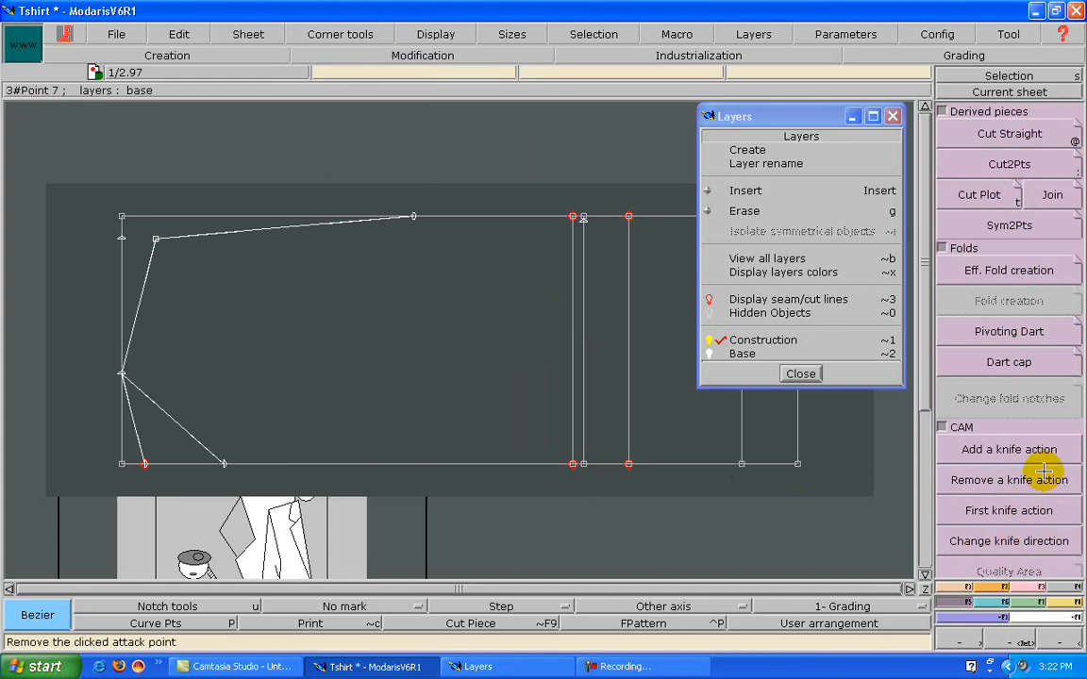
scroll(1042, 472, "up", 5)
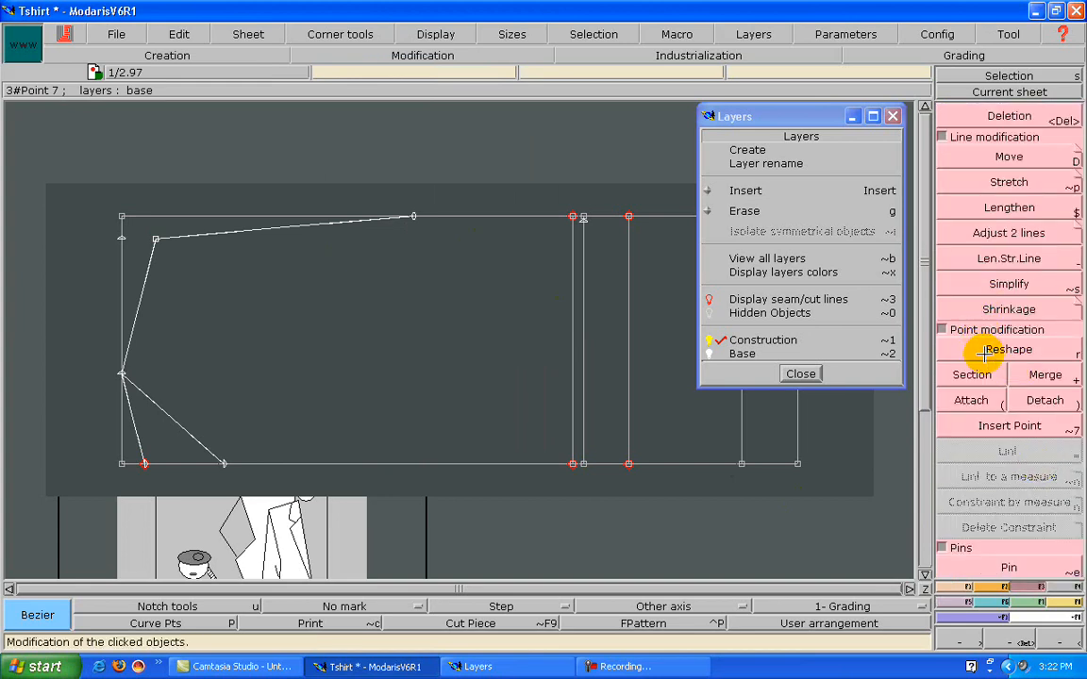
left_click(984, 352)
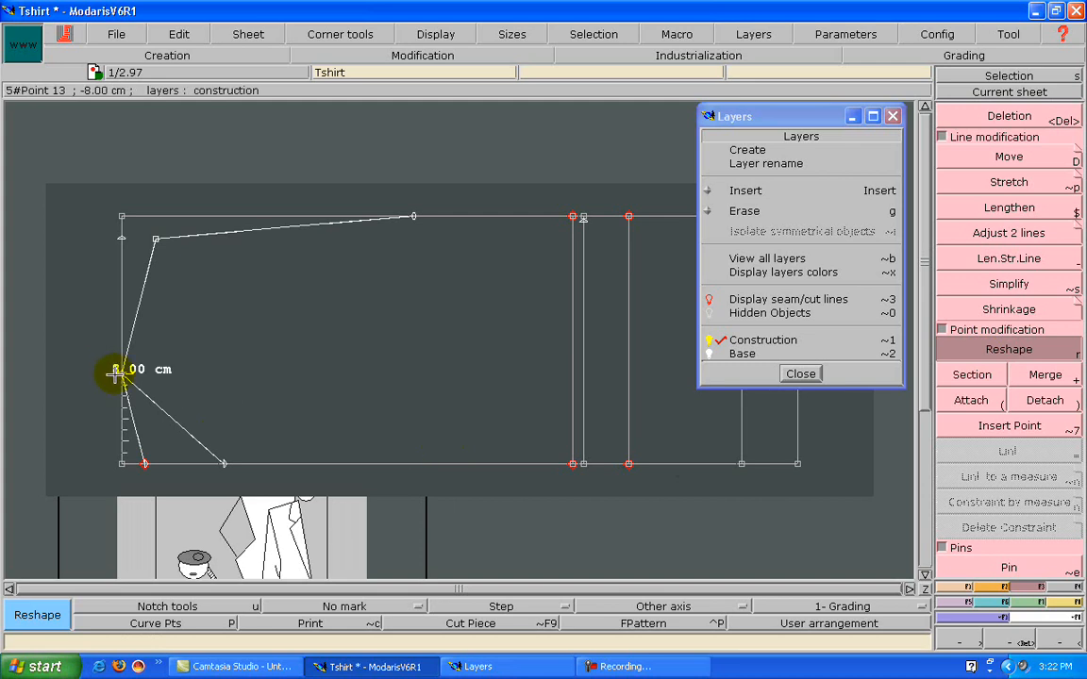
left_click_drag(136, 389, 191, 400)
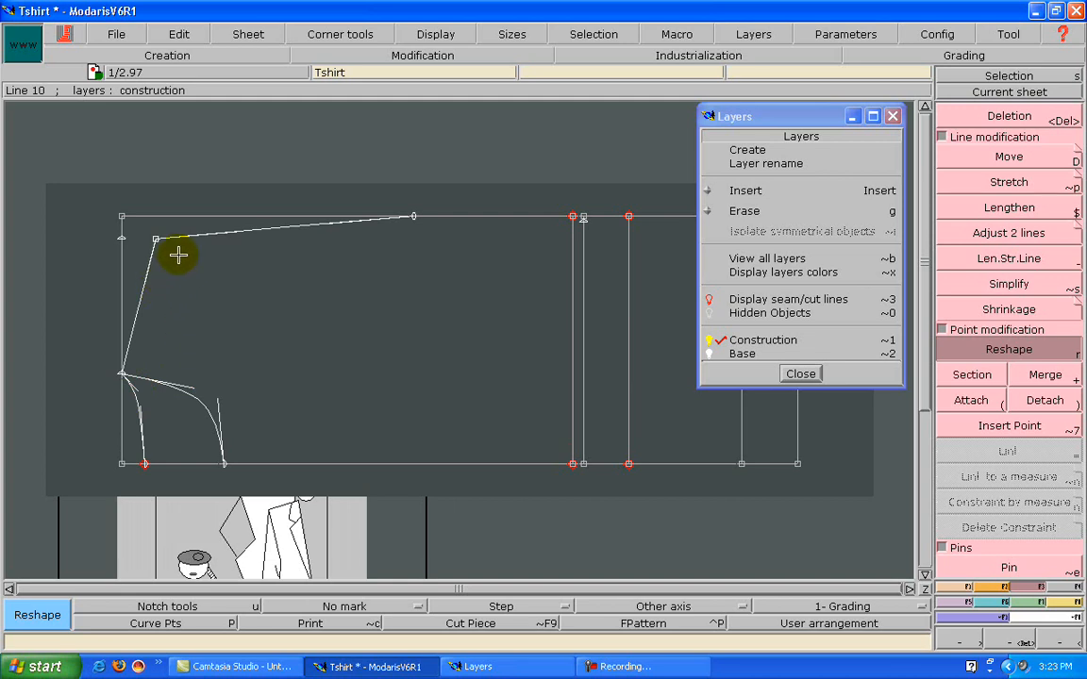
left_click_drag(188, 239, 382, 287)
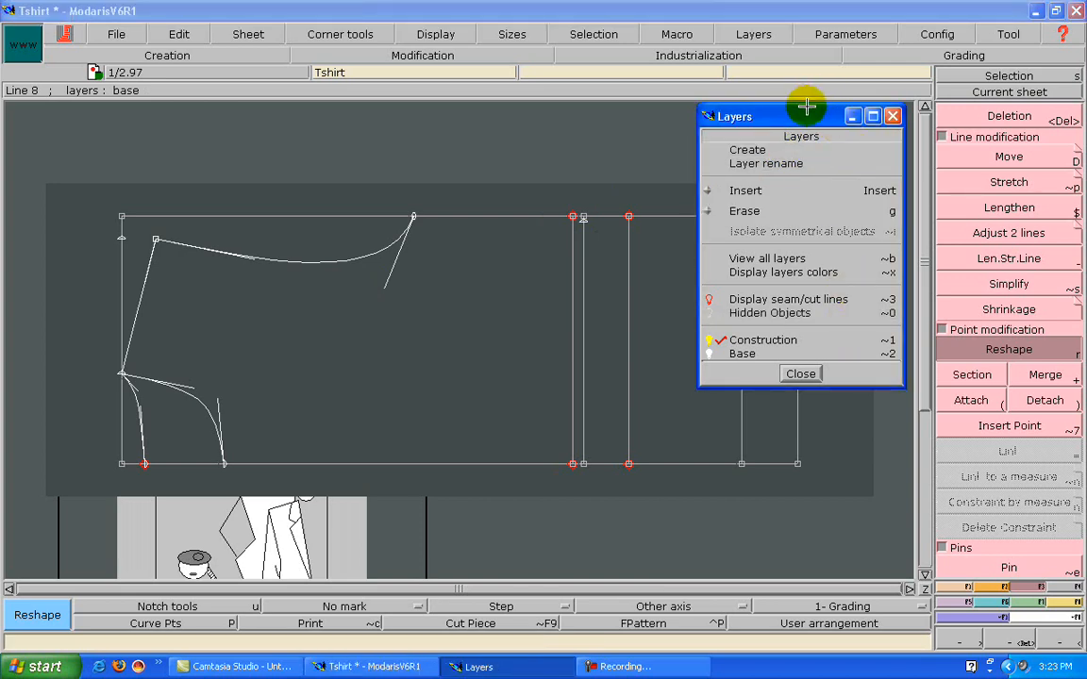
Draw a Bezier line from the armhole curve's end on the top edge through the inset waist point to the rectangle's upper-right corner.
left_click_drag(800, 110, 925, 376)
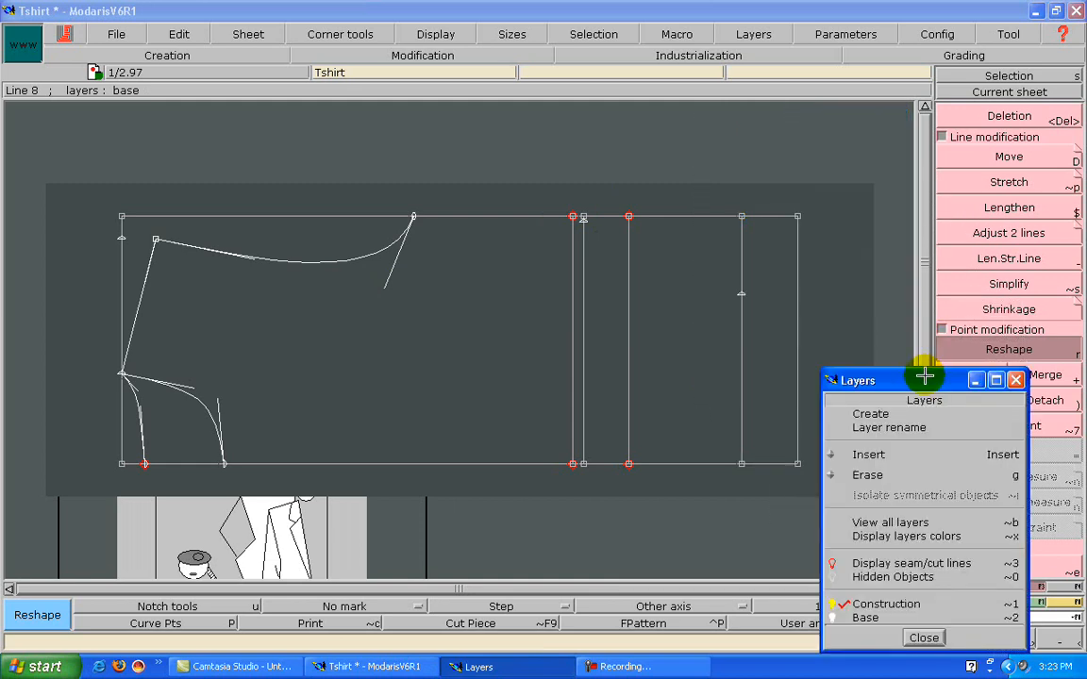
key("F1")
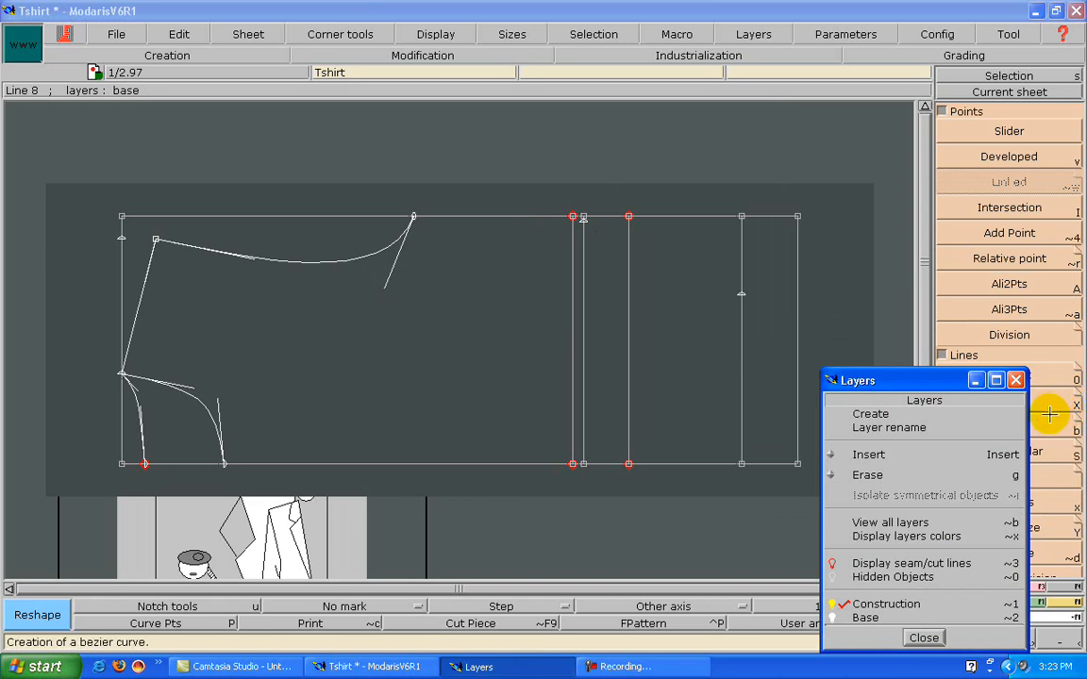
left_click(1045, 417)
left_click(397, 242)
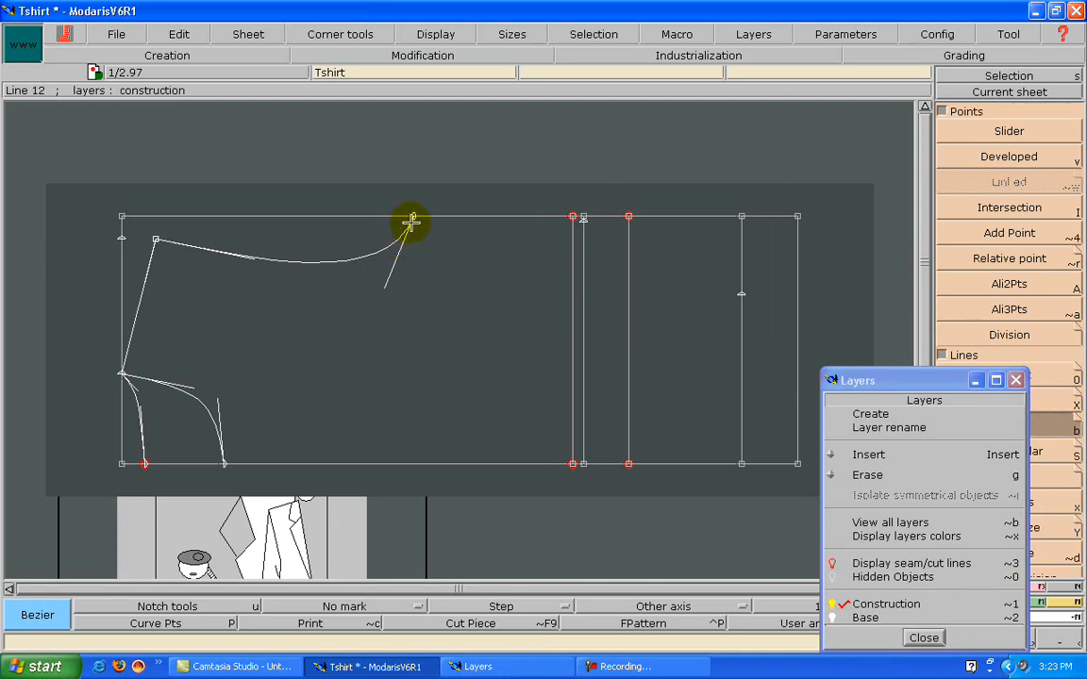
left_click(411, 218)
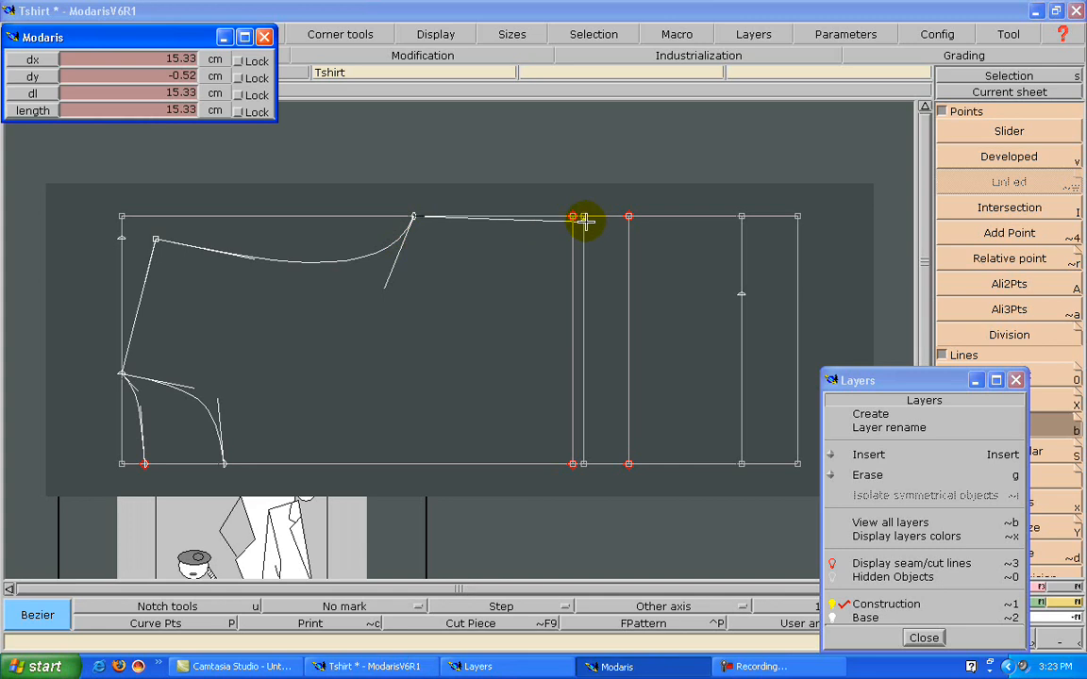
left_click(583, 218)
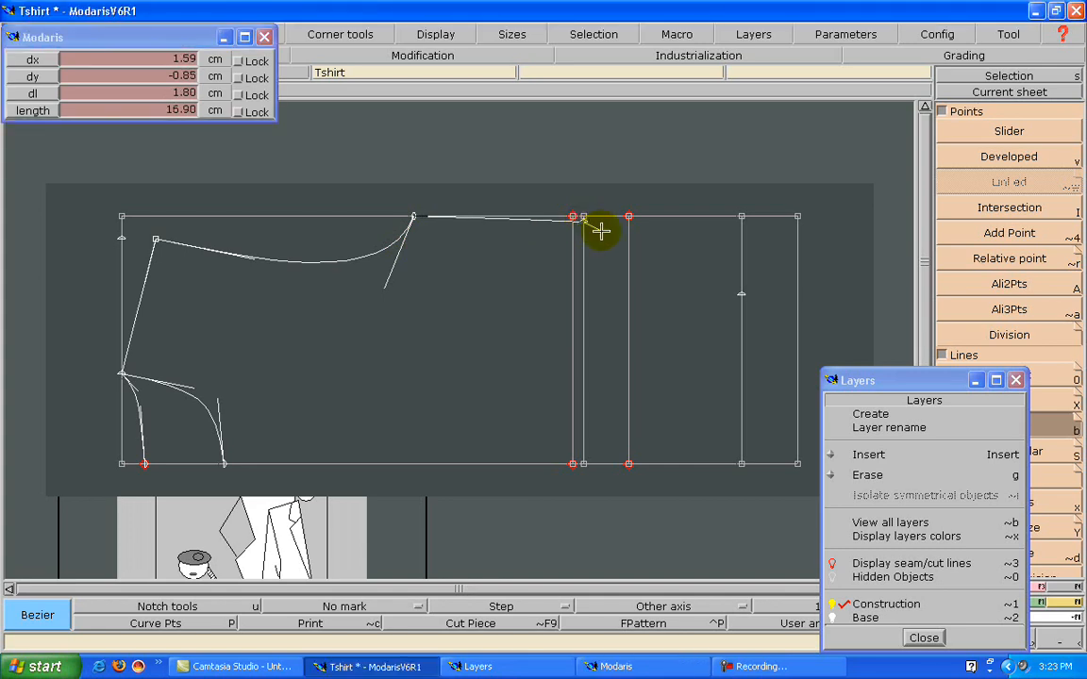
left_click(794, 217)
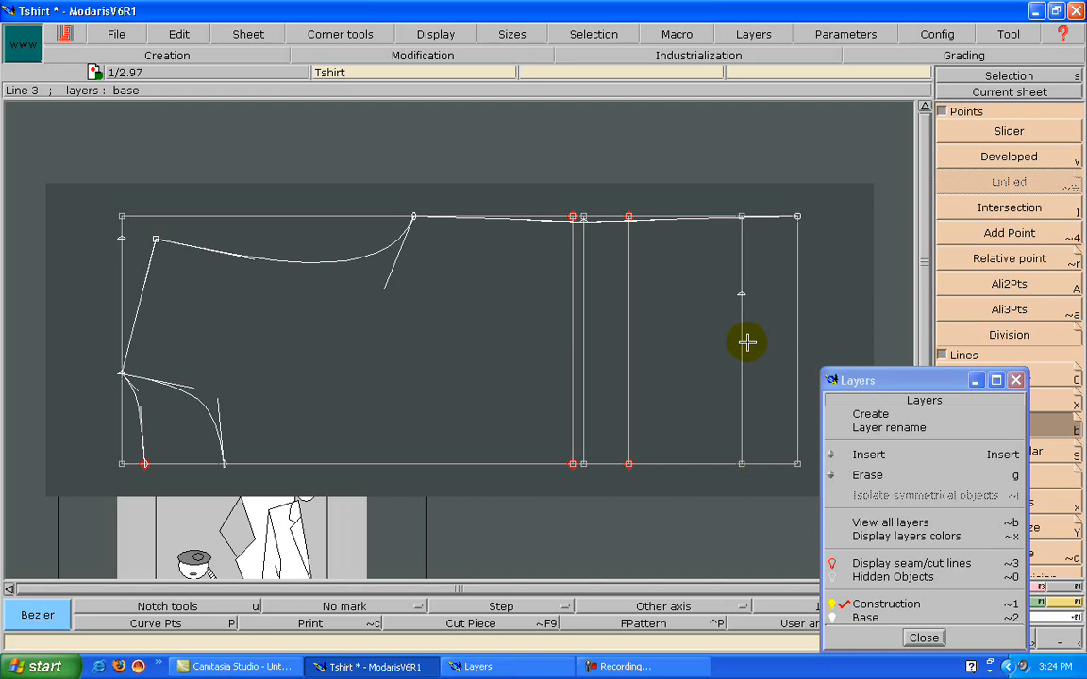
Lengthen the vertical guide just right of the waist guide upward past the rectangle's top edge with Len.Str.Line.
key("F2")
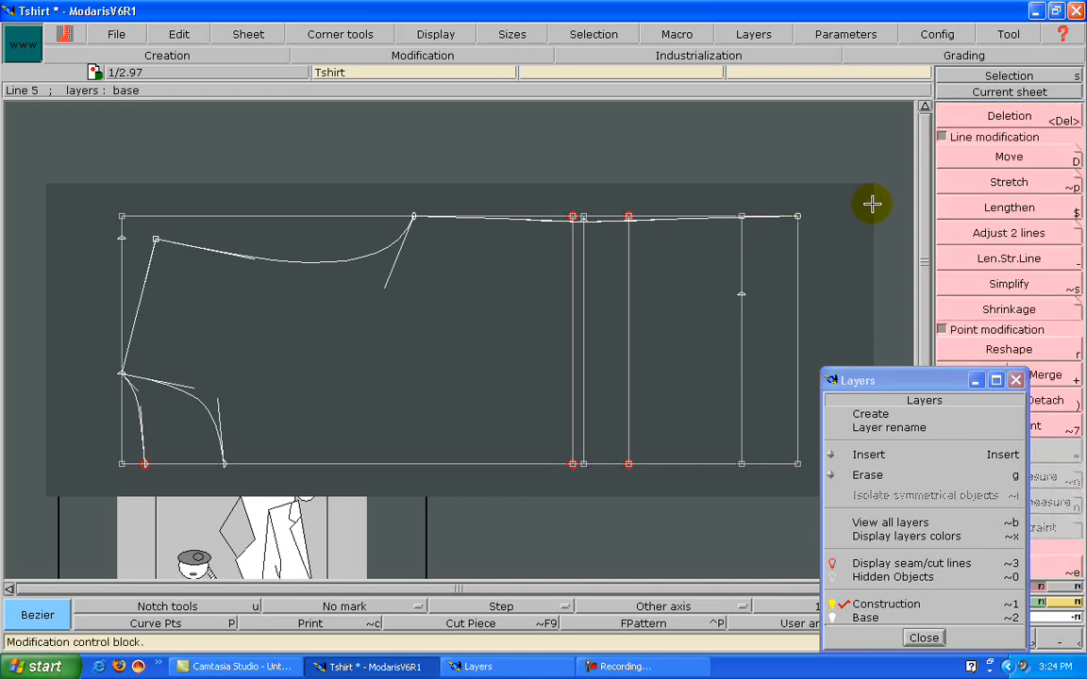
left_click(986, 258)
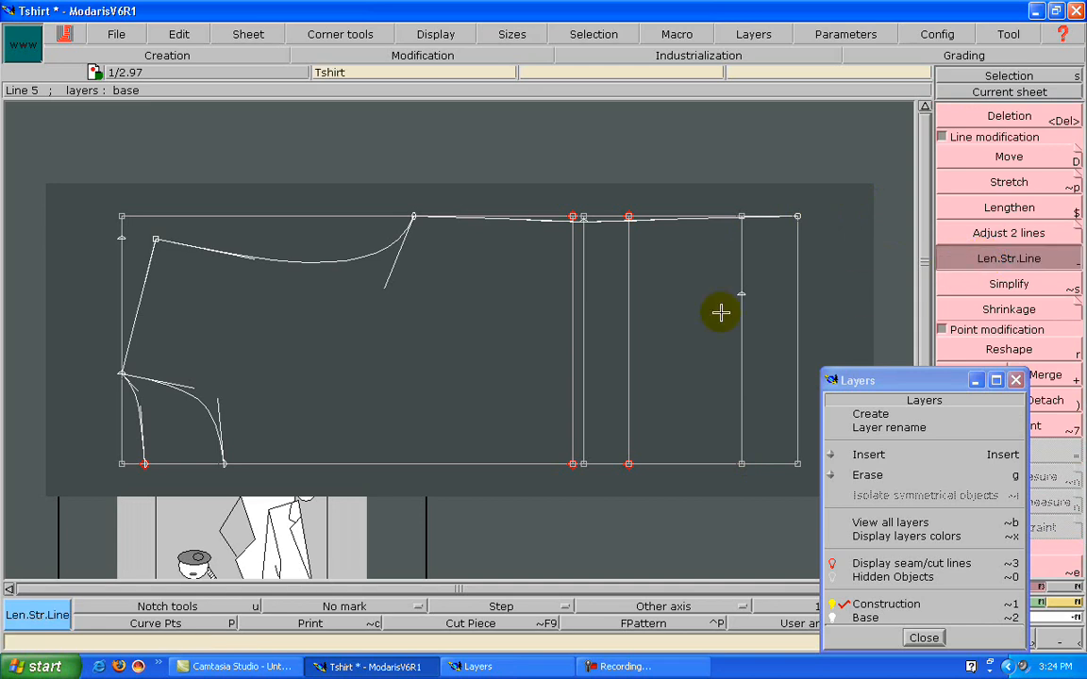
left_click(629, 323)
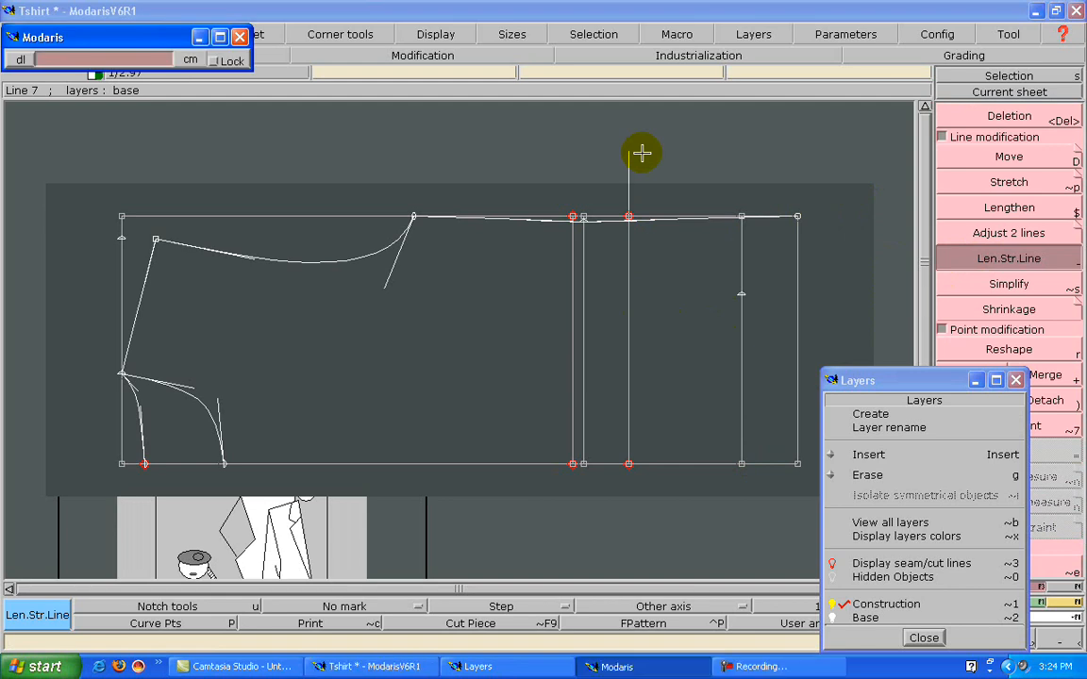
left_click(642, 152)
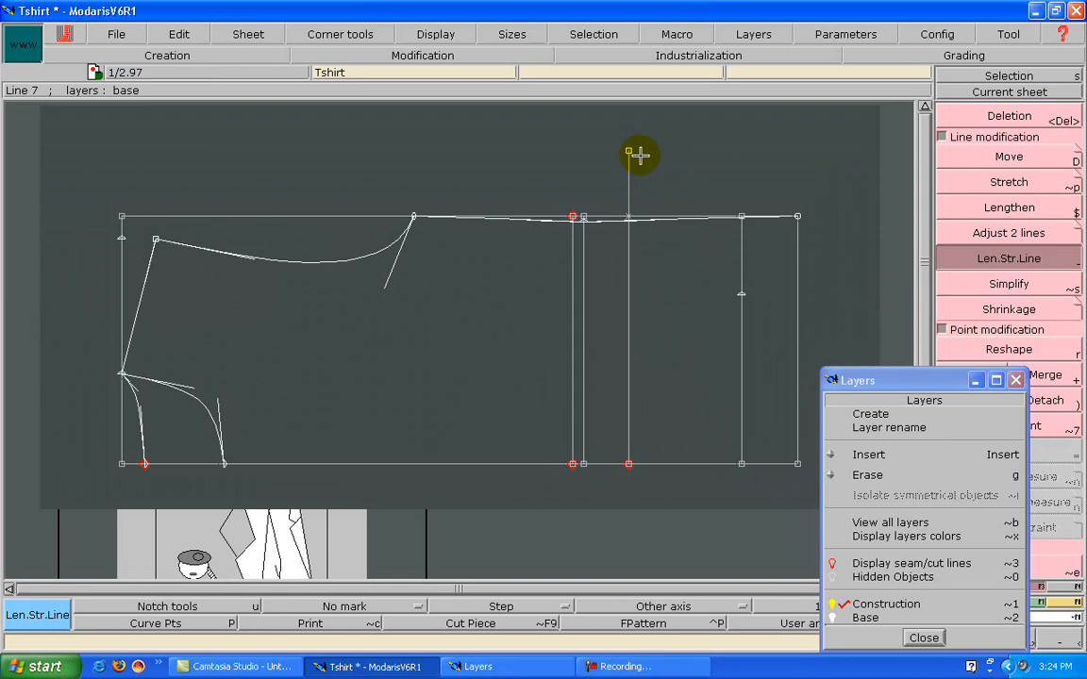
Draw a 23 cm Bezier line from the leftmost full-height guide's lower end up to the lengthened guide.
key("F1")
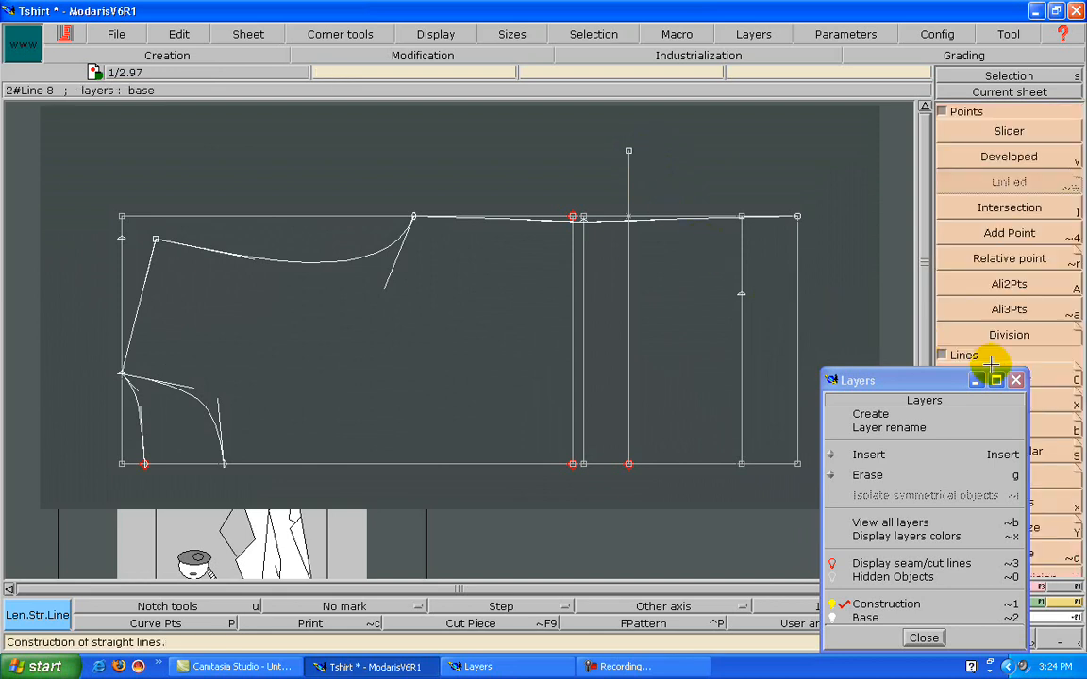
left_click(1066, 430)
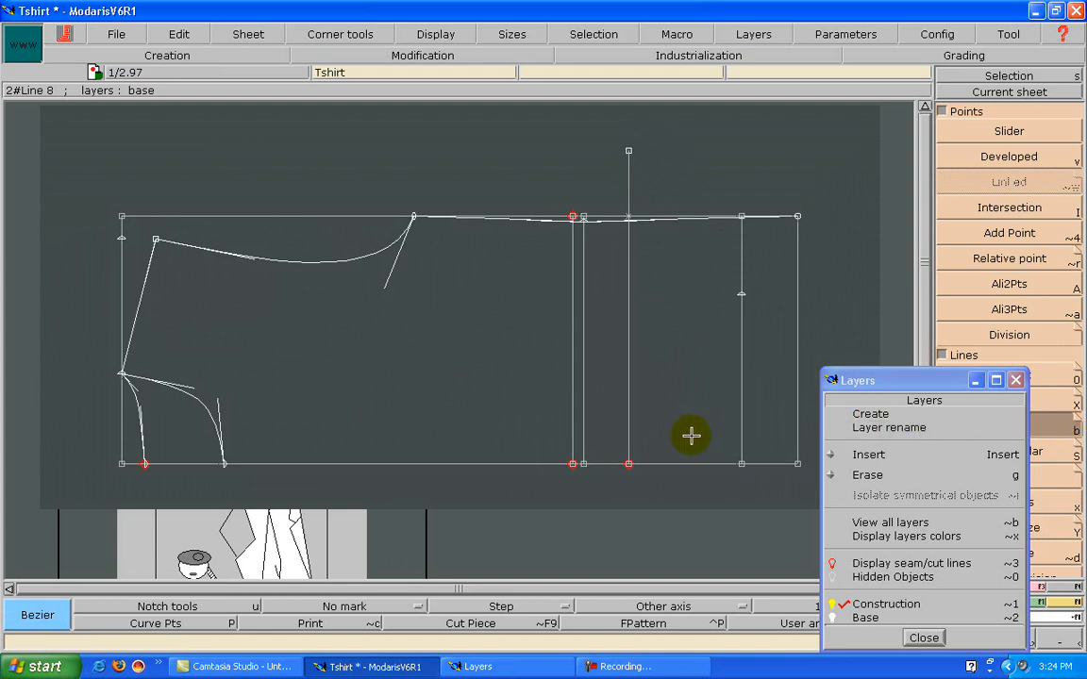
left_click(573, 462)
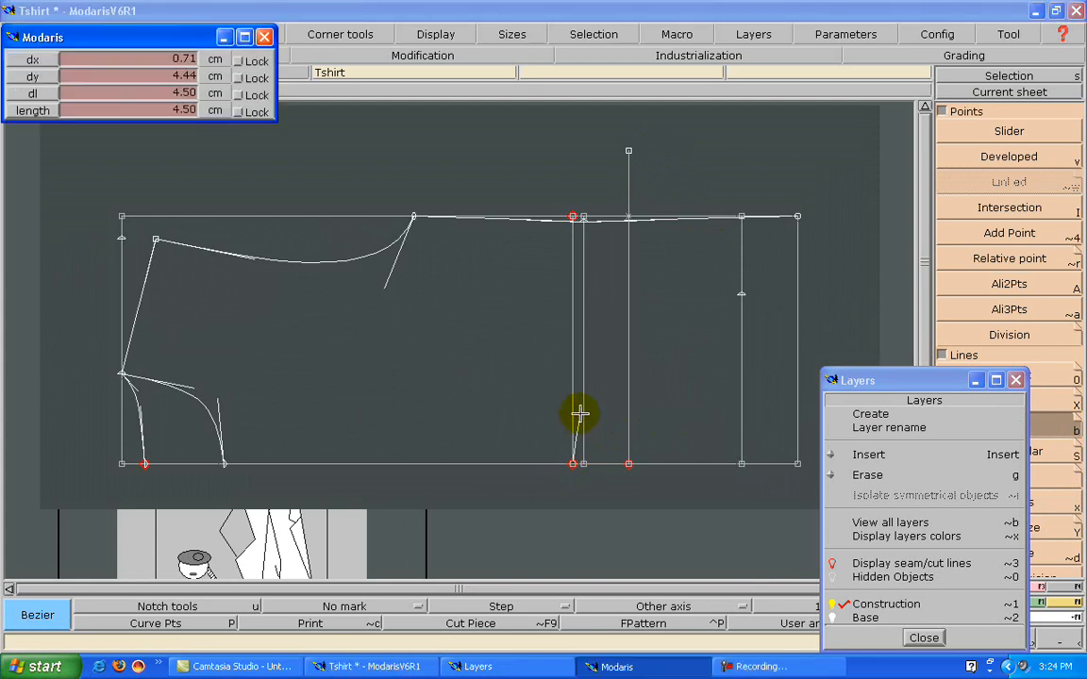
left_click(102, 87)
type("23")
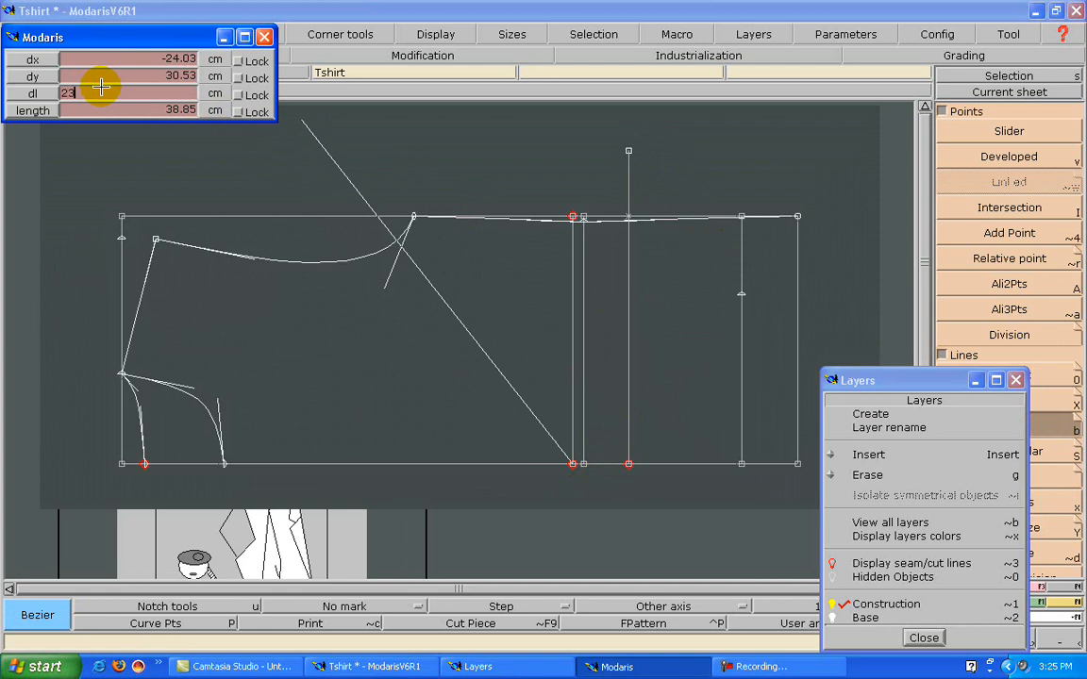
key("Return")
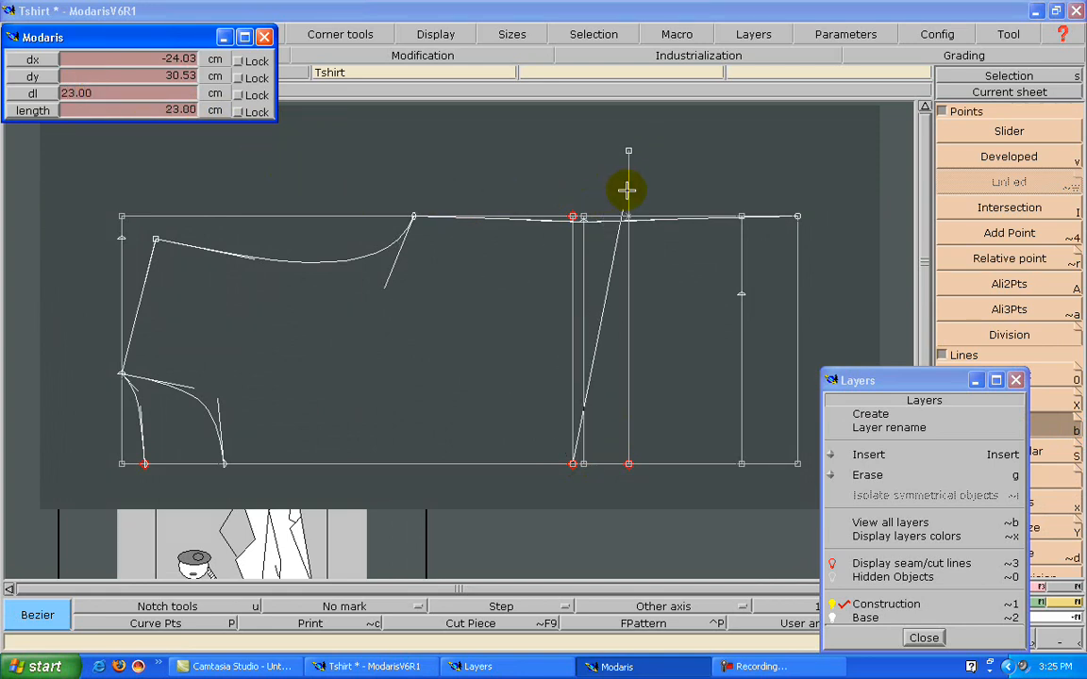
left_click(627, 185)
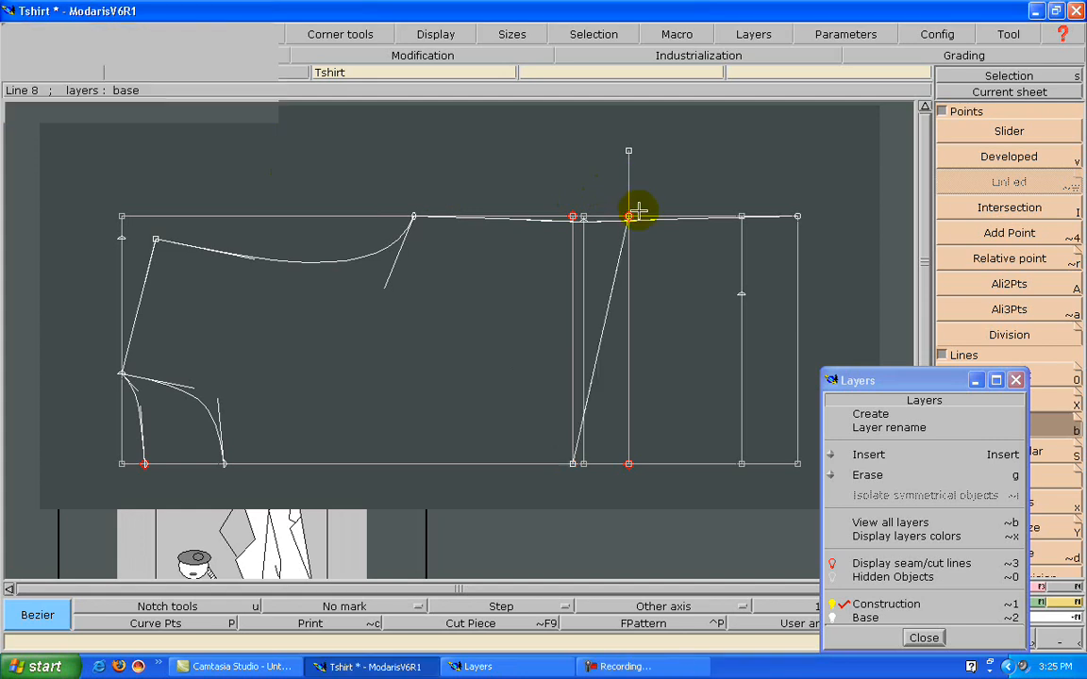
Draw a Bezier line from the 23 cm line's upper end to the marked point on the next vertical guide to the right.
left_click(896, 484)
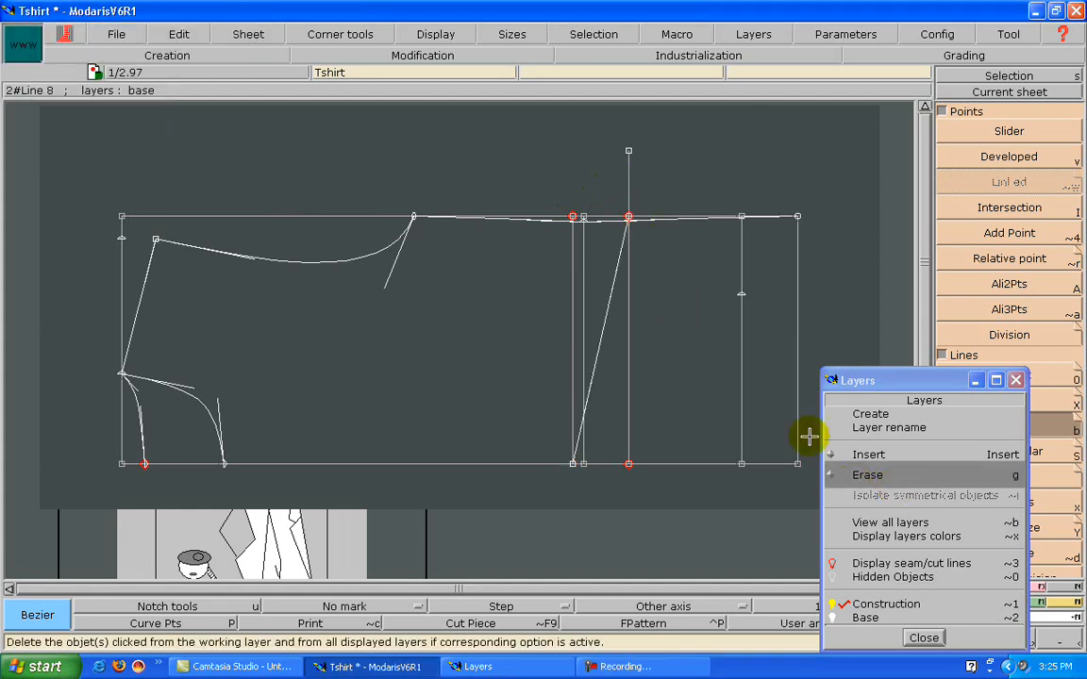
left_click(627, 218)
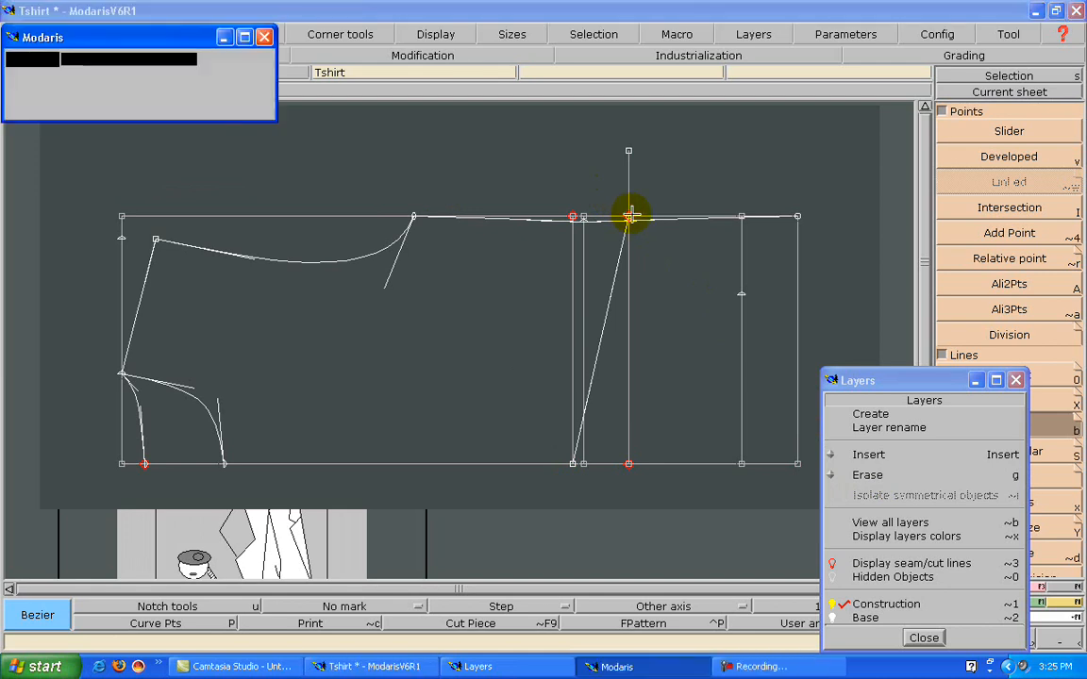
left_click(740, 298)
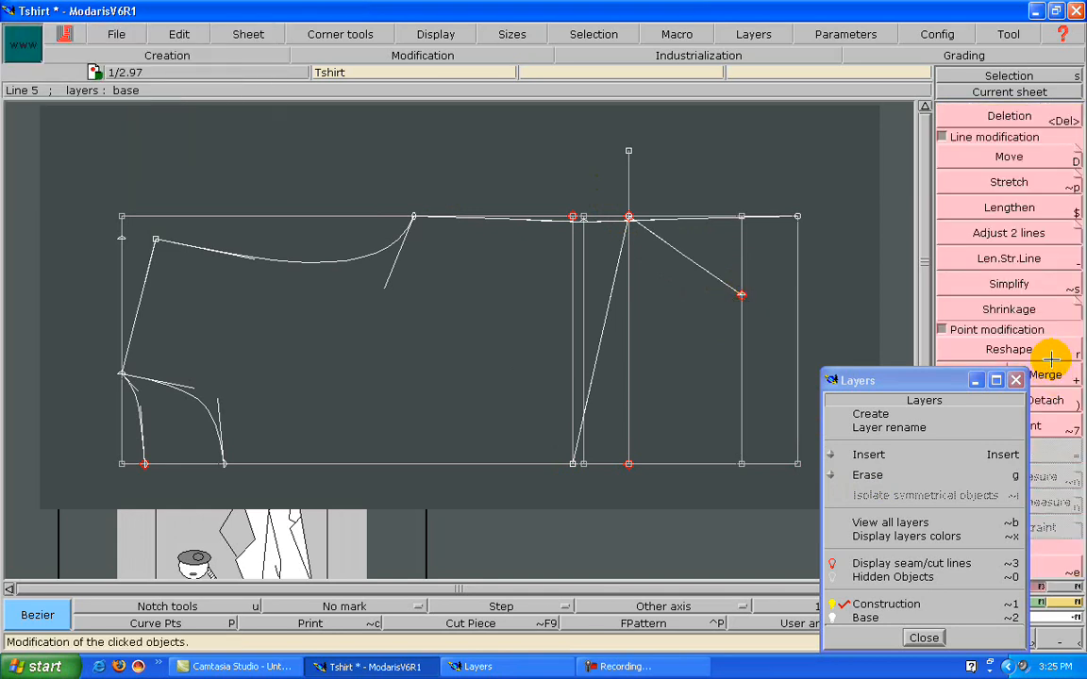
Reshape the new 23 cm sleeve line into a smooth S-curve by adjusting its lower and upper tangent handles.
left_click(1050, 355)
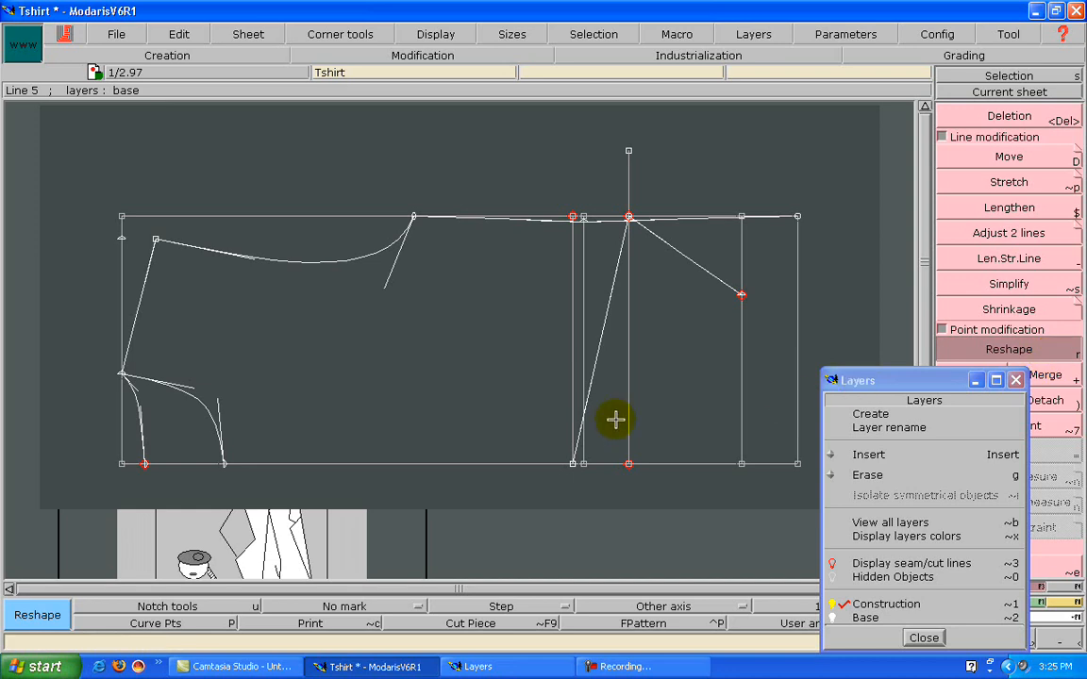
left_click(576, 426)
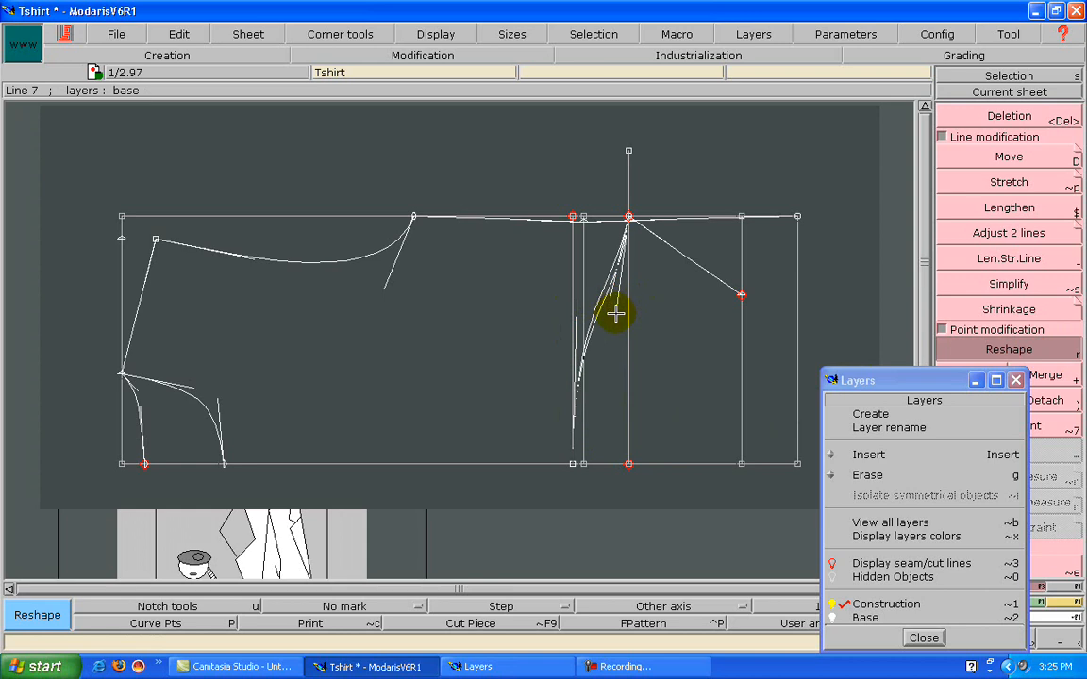
left_click(602, 318)
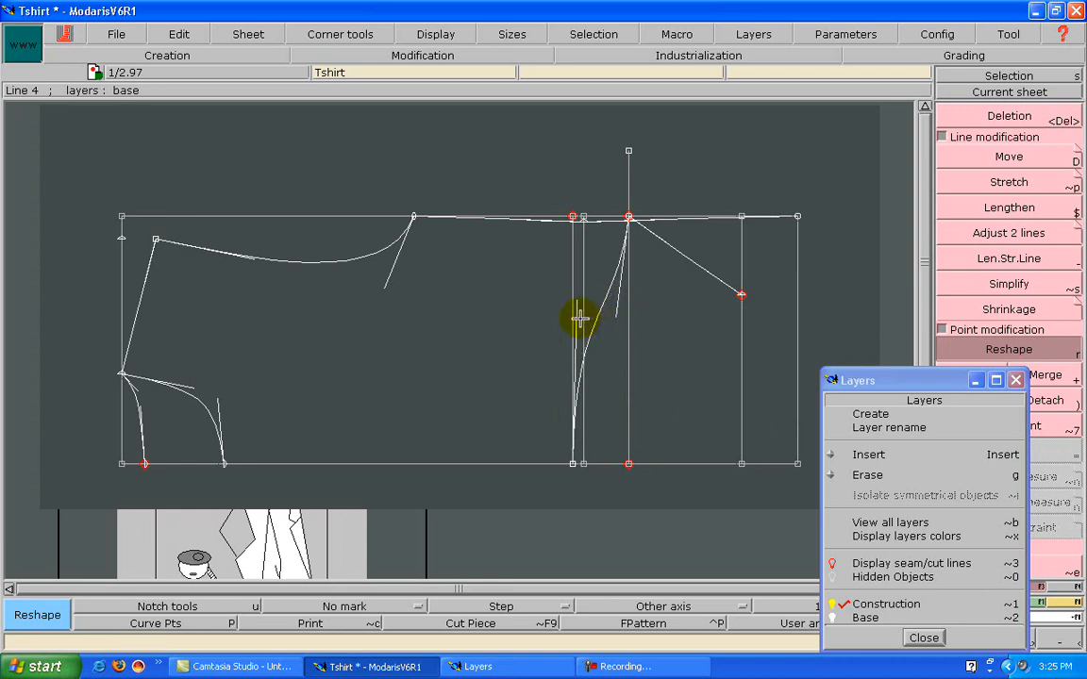
left_click(579, 319)
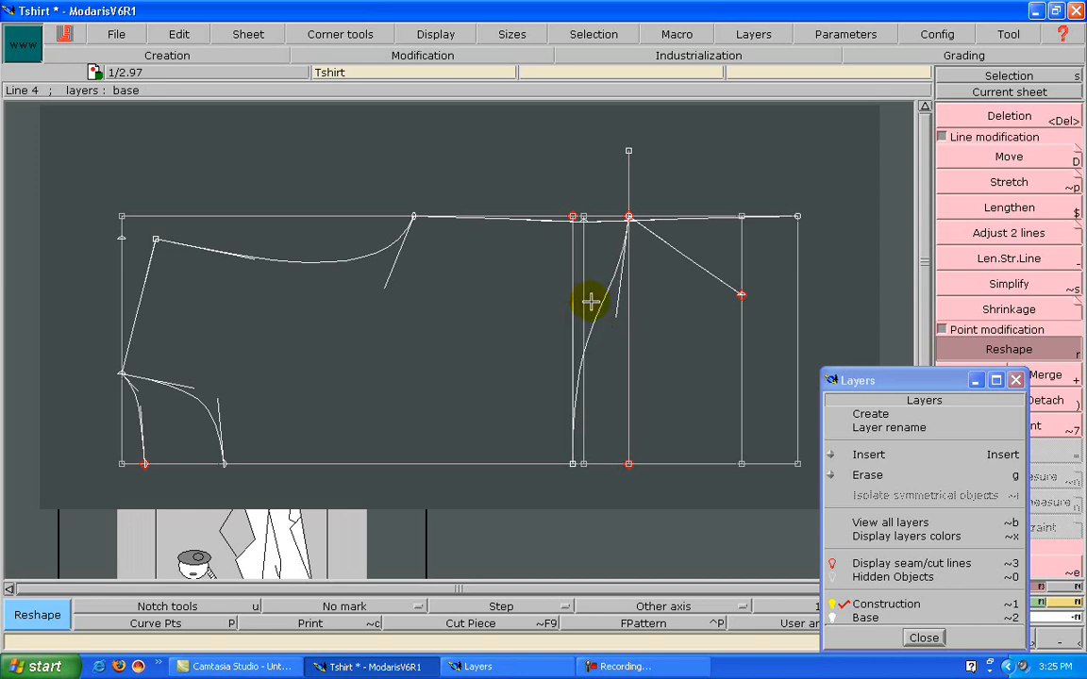
left_click(611, 308)
left_click(616, 309)
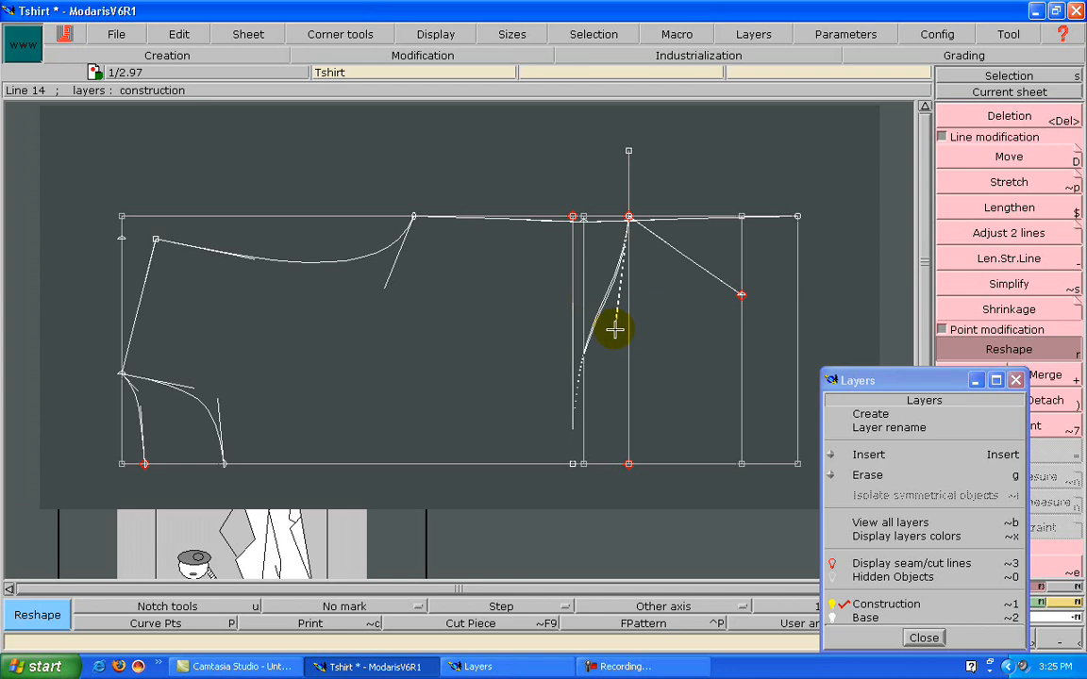
left_click(614, 328)
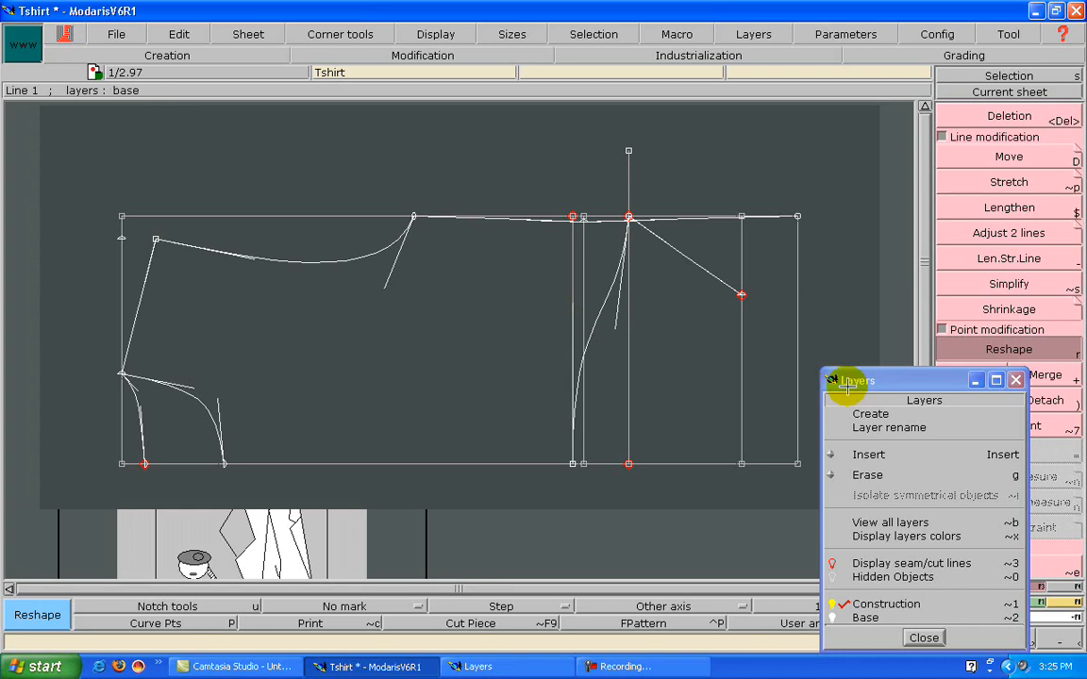
Insert the construction points at the armhole end, shoulder-neck corner, front neckline base, waist and sleeve hem into their curves.
left_click(885, 381)
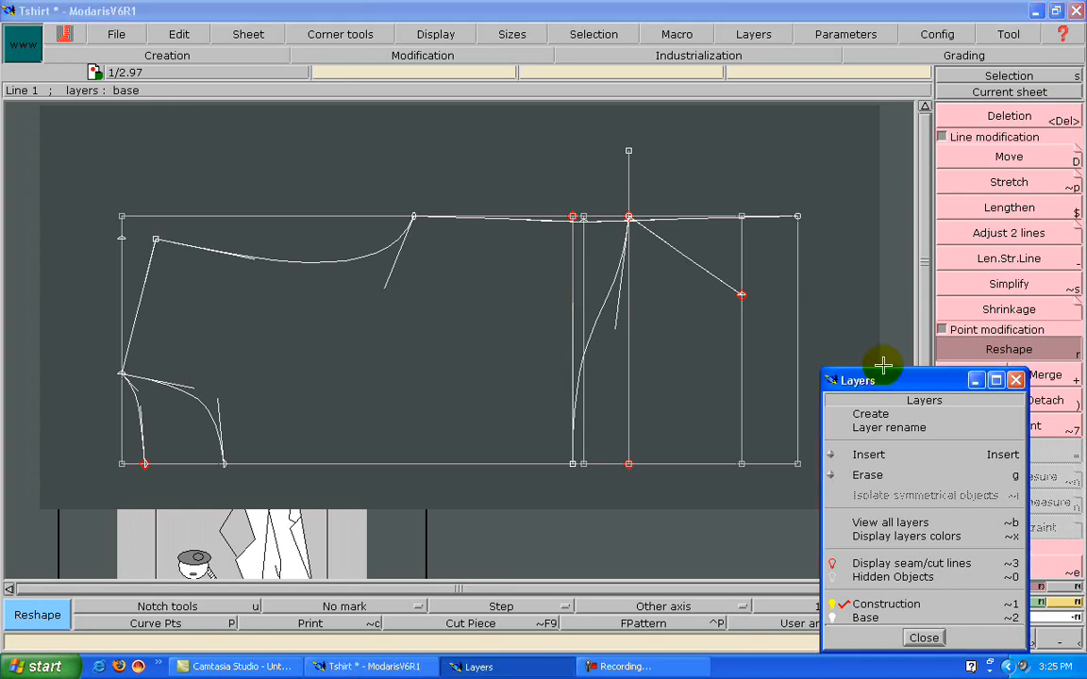
left_click_drag(929, 381, 876, 148)
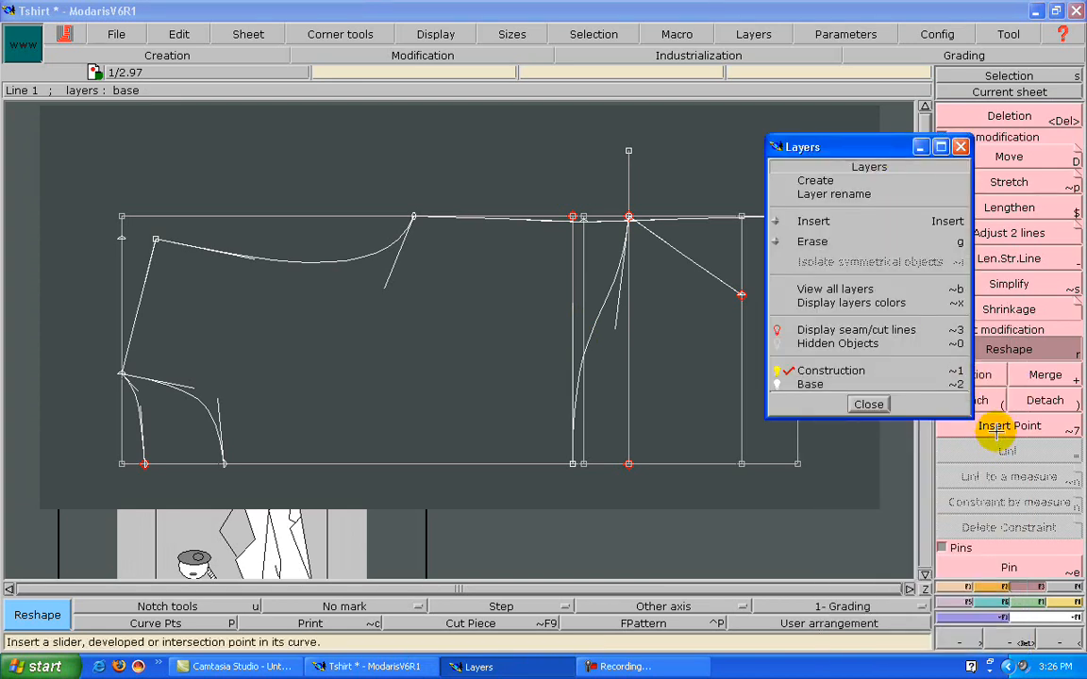
left_click(996, 430)
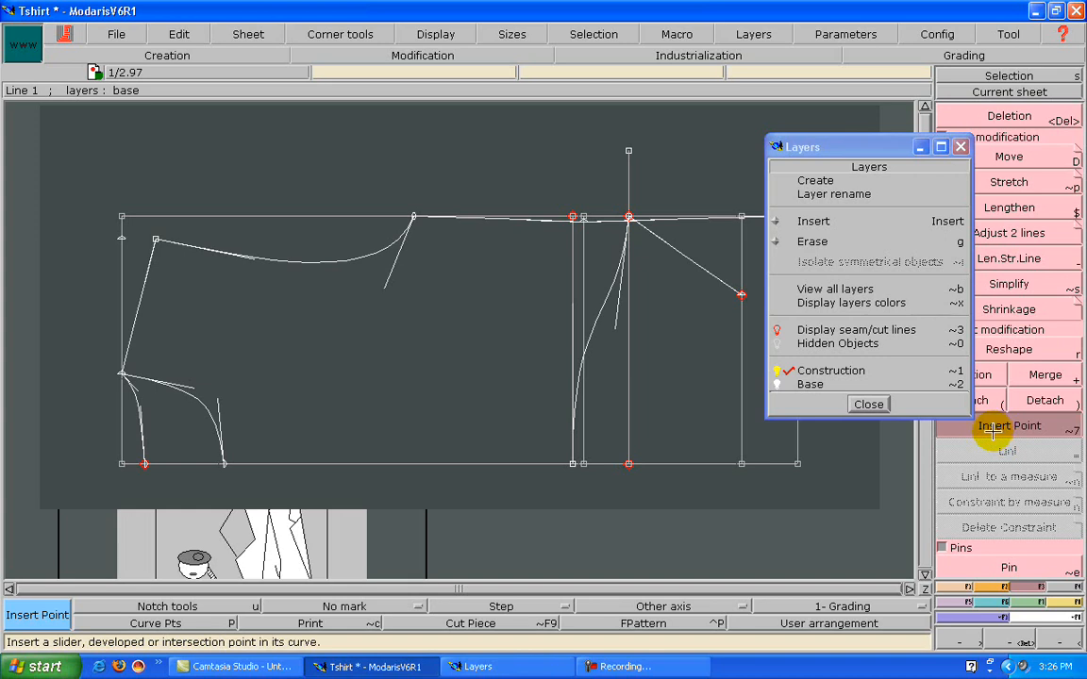
left_click(866, 371)
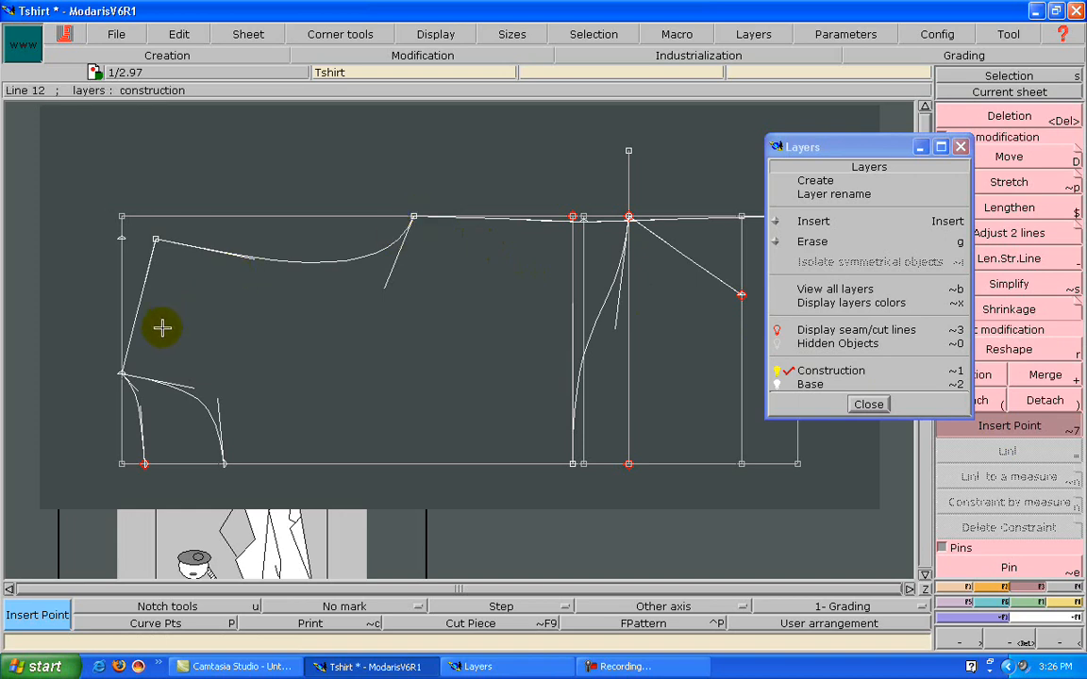
left_click(126, 368)
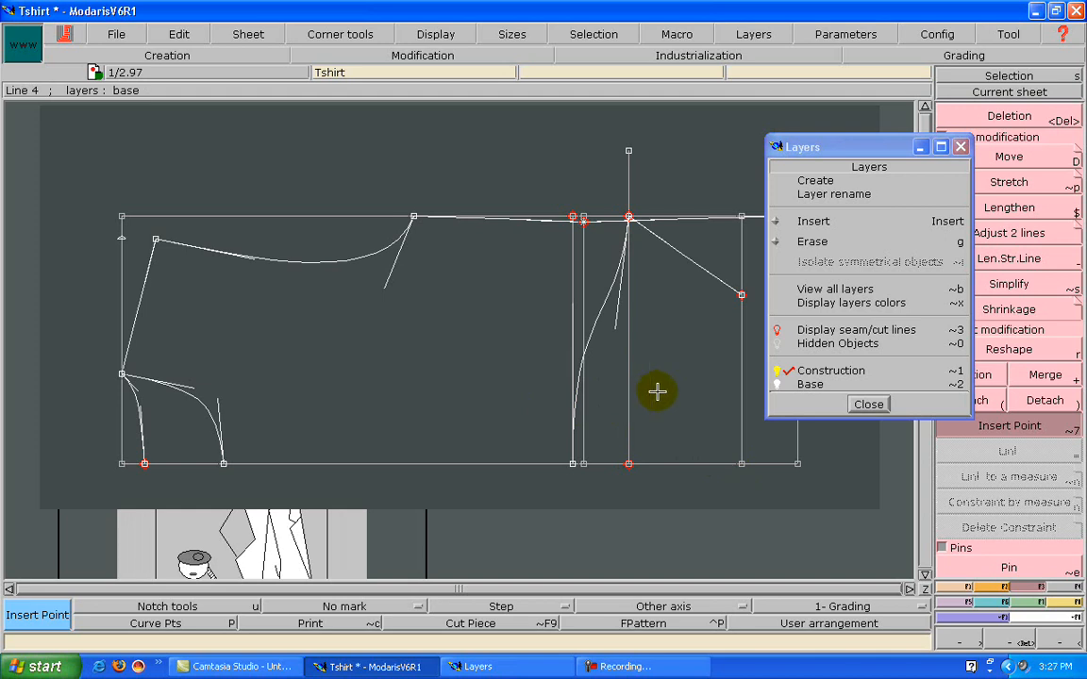
Create a new layer named Front.
left_click(800, 180)
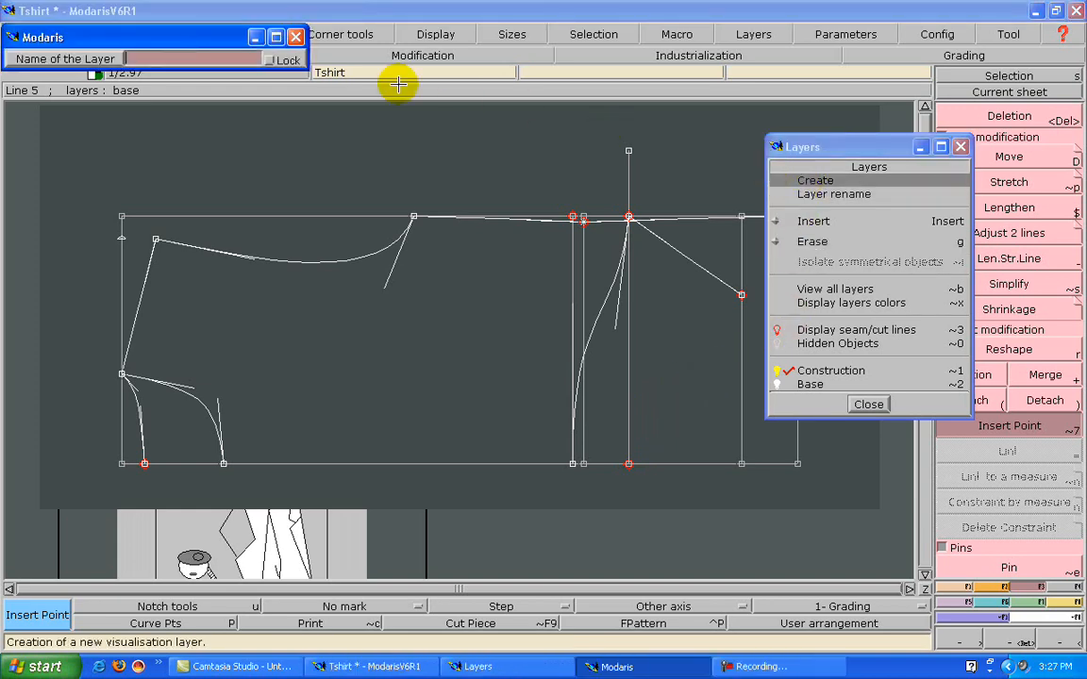
left_click(174, 62)
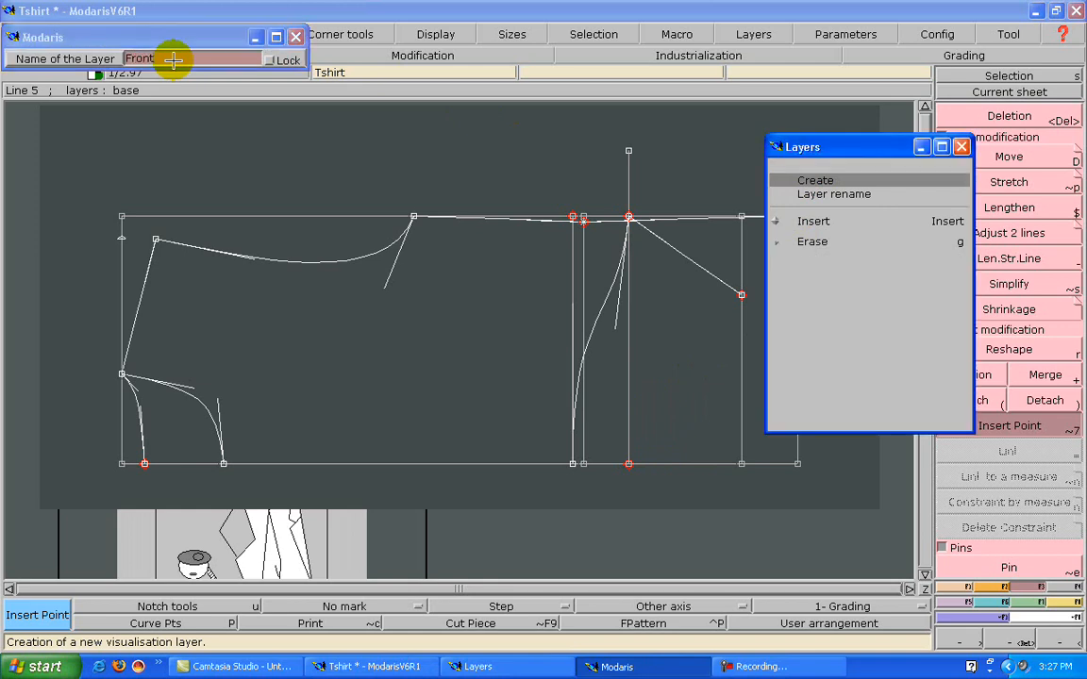
key("Return")
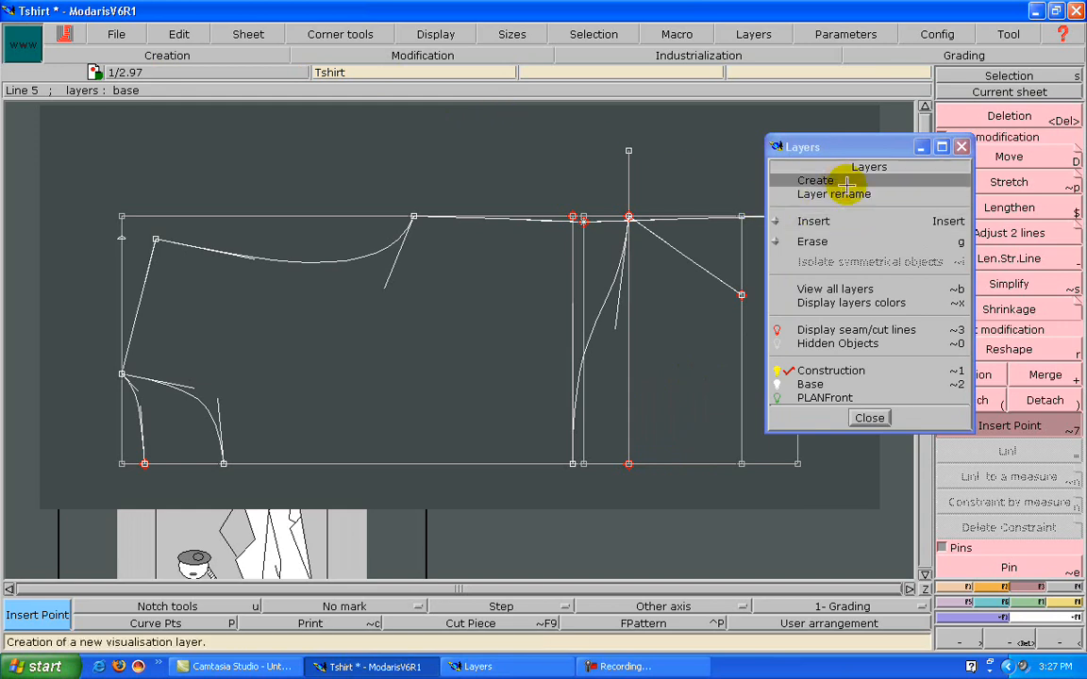
Create two more layers named Back and Sleeve.
left_click(809, 179)
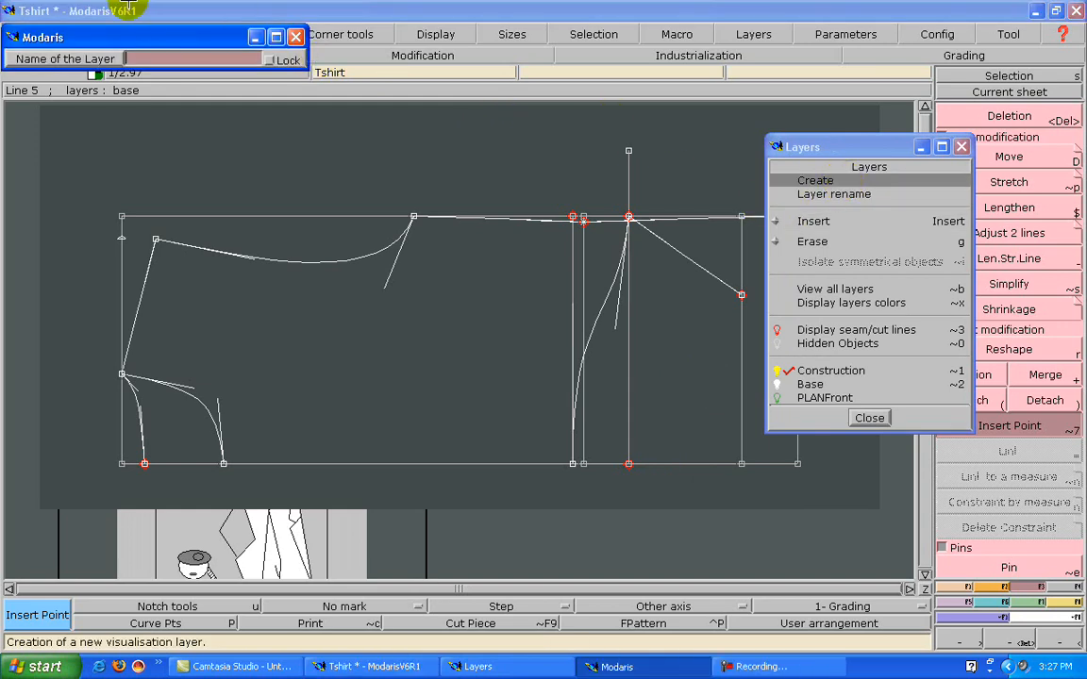
left_click(172, 53)
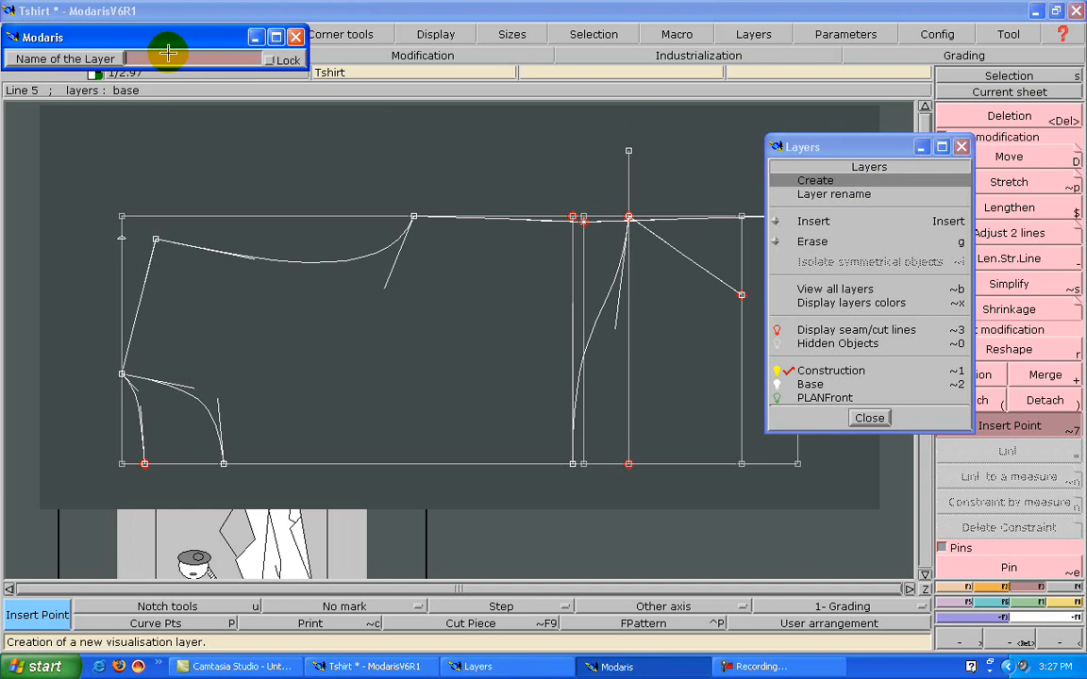
type("Ba")
key("Return")
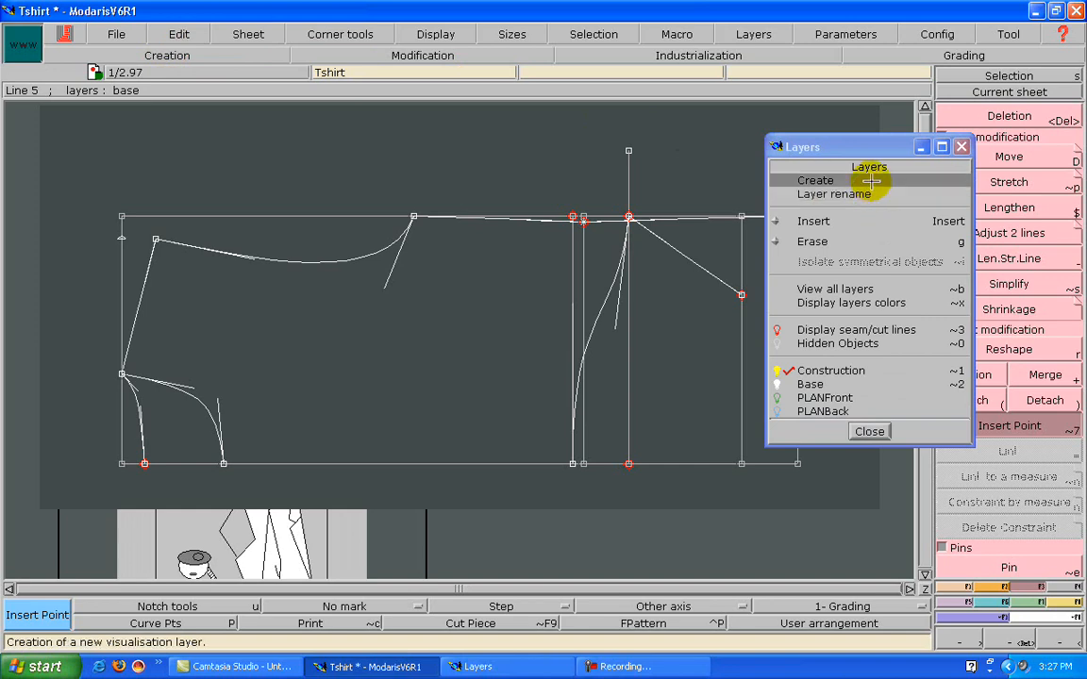
left_click(870, 180)
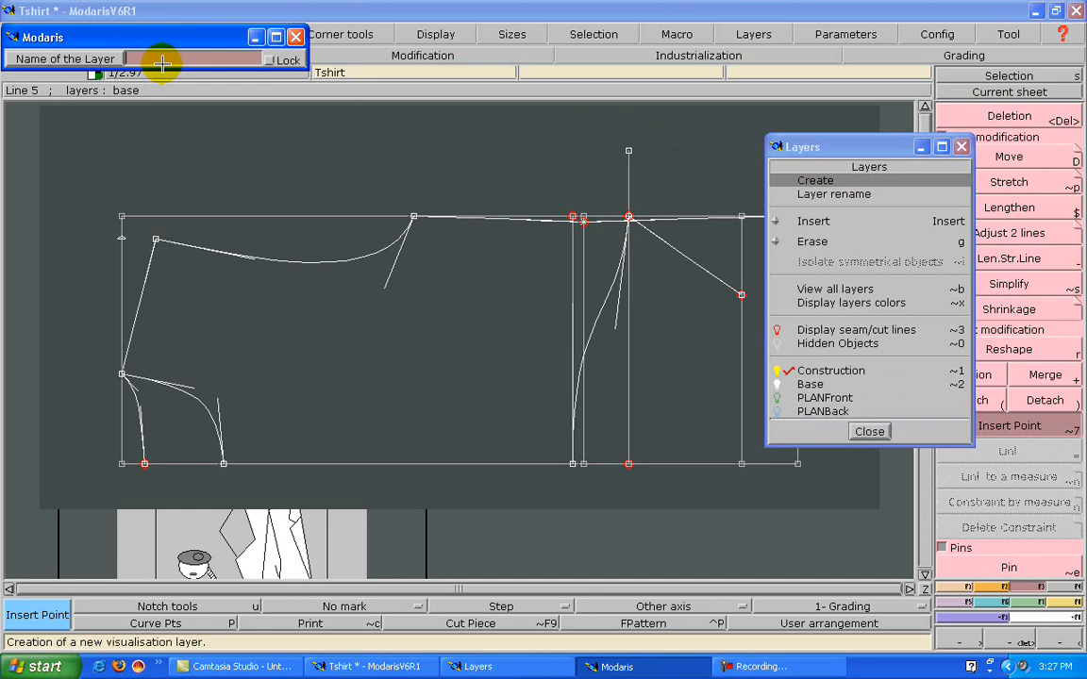
type("Sleeve")
key("Return")
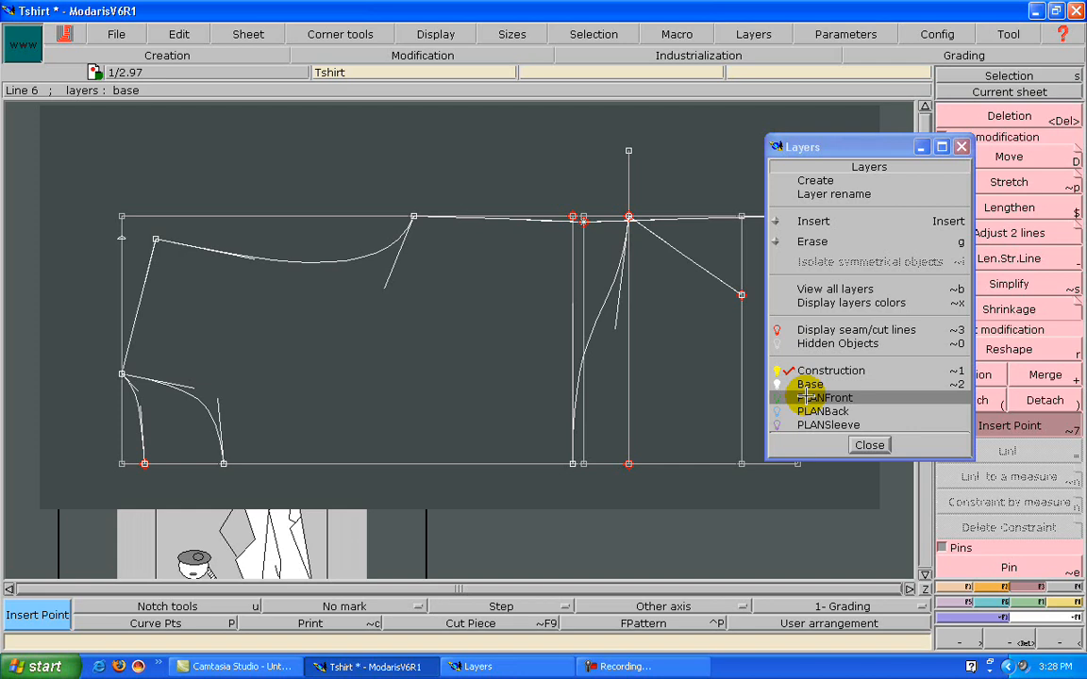
With Base and Construction displayed, insert the front neckline, shoulder, armhole, side seam, centre line, waistline and hem into the Front layer.
left_click(807, 397)
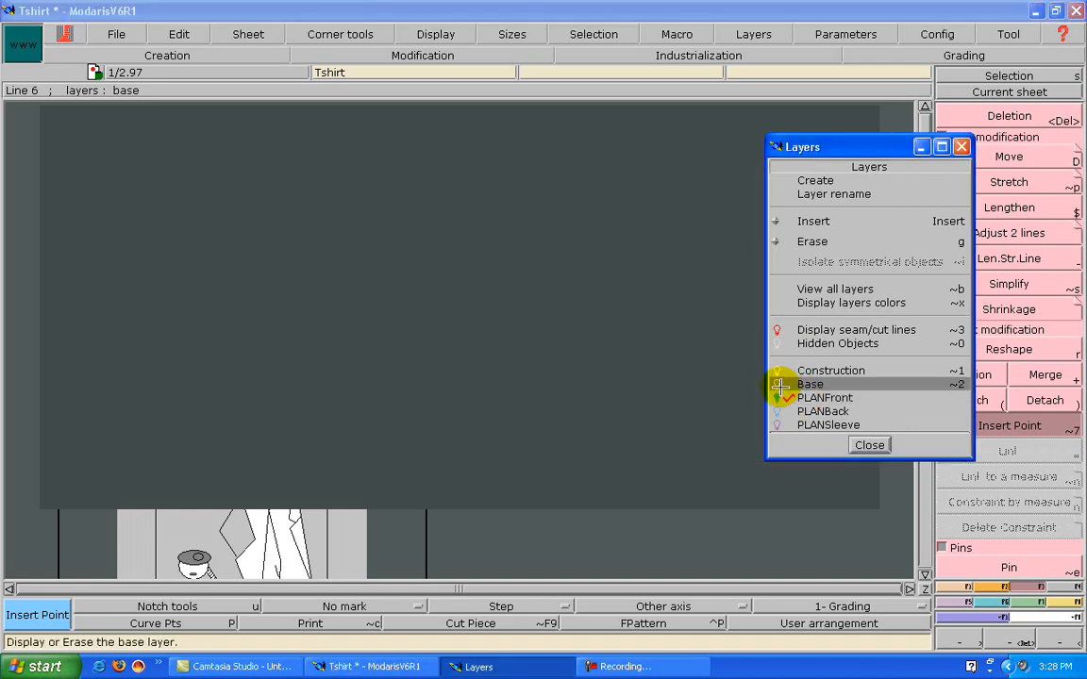
left_click(776, 383)
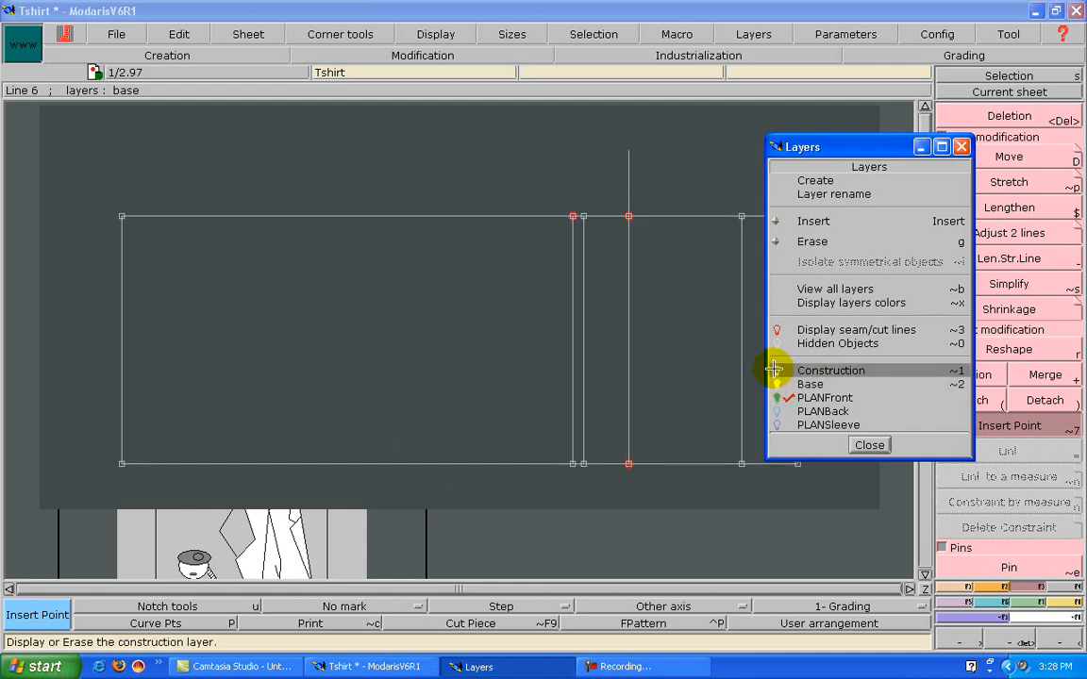
left_click(774, 370)
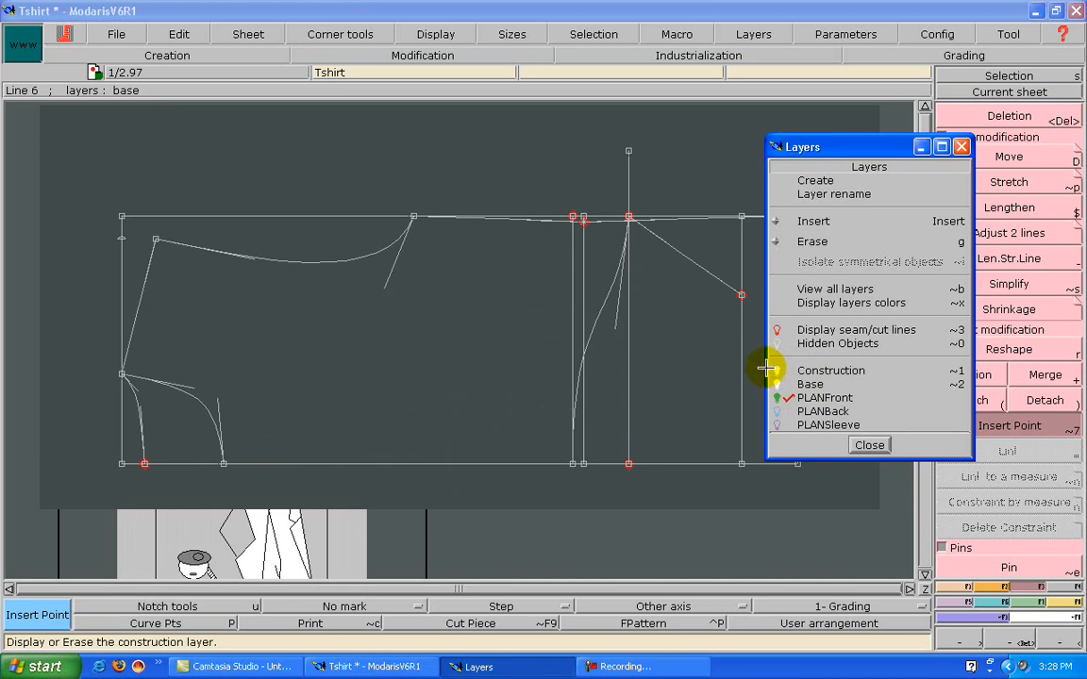
left_click(820, 221)
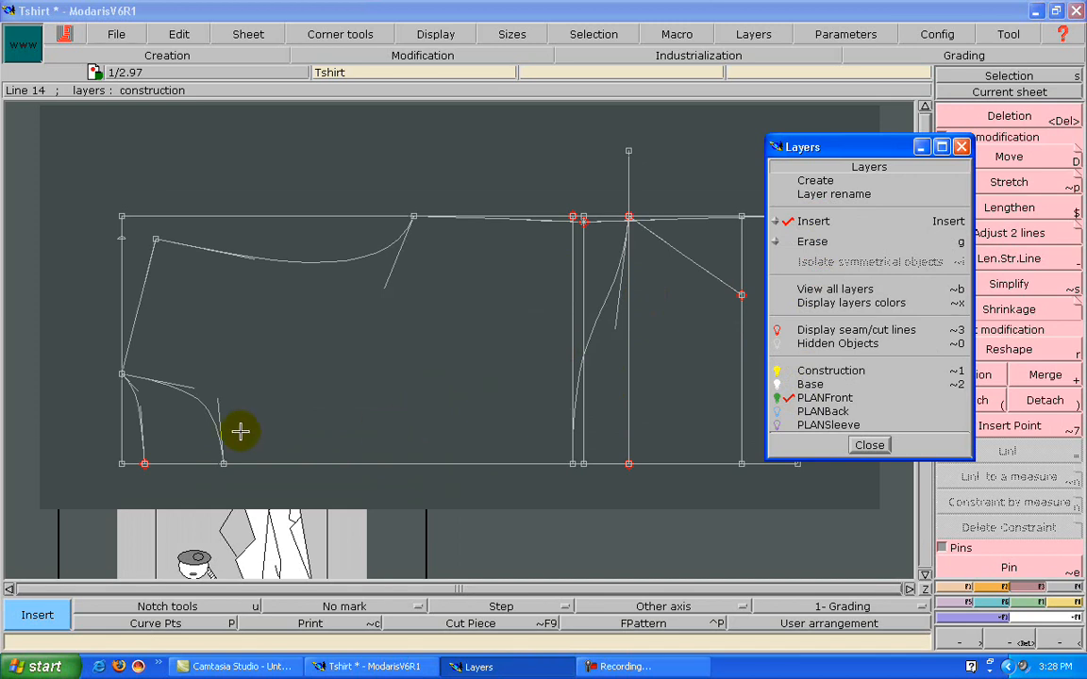
left_click(194, 394)
left_click(138, 314)
left_click(301, 260)
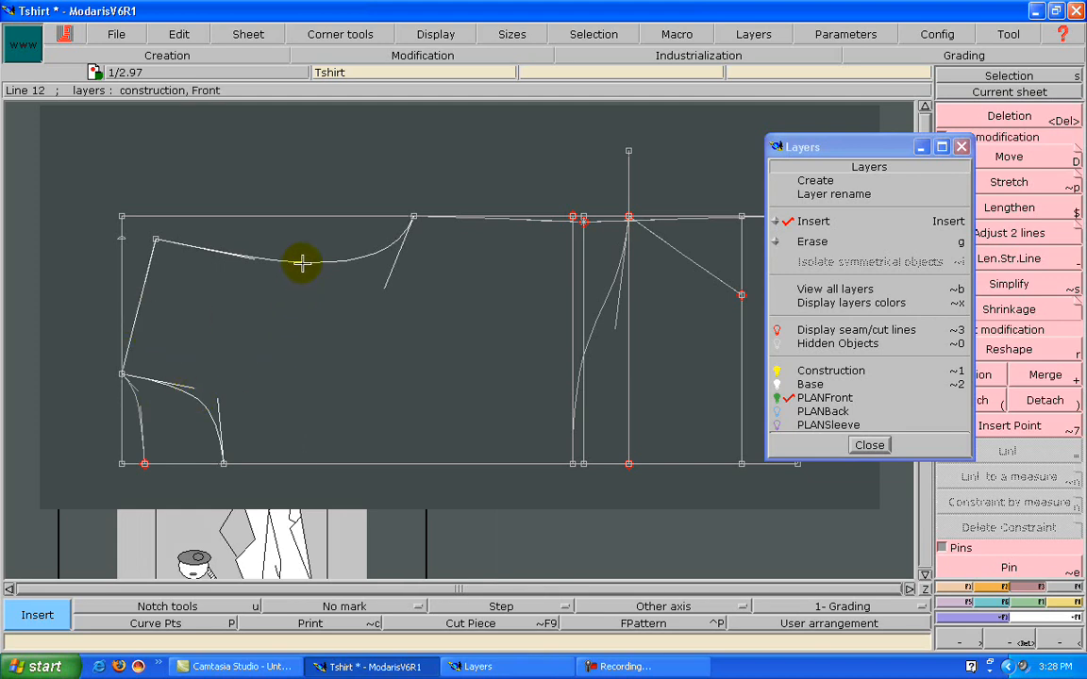
left_click(549, 225)
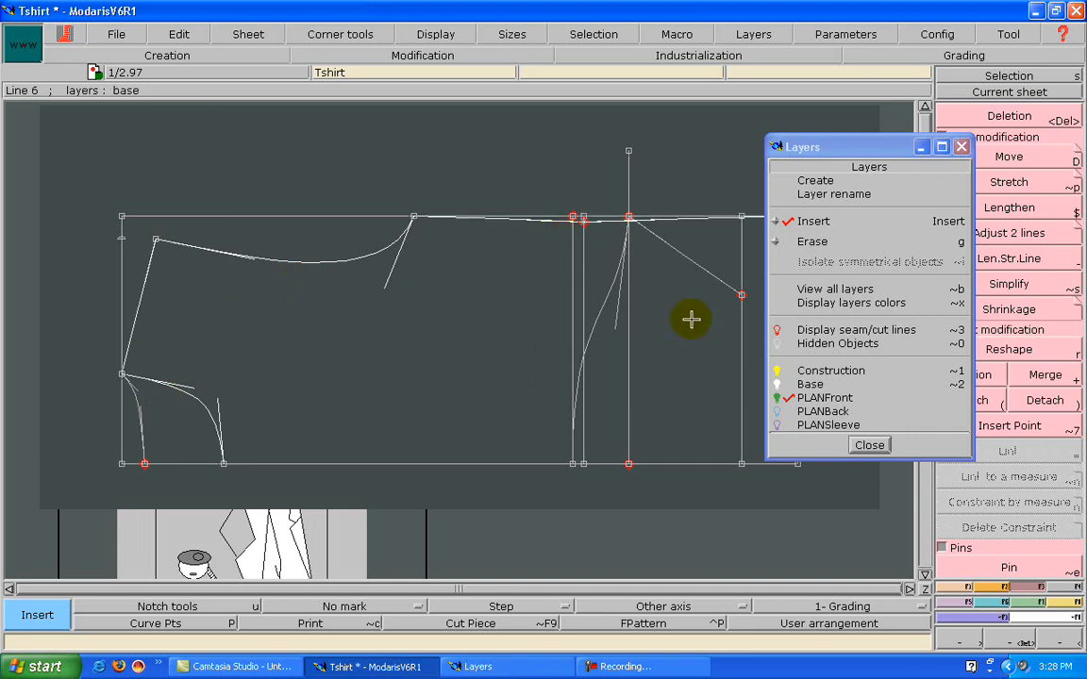
left_click(658, 462)
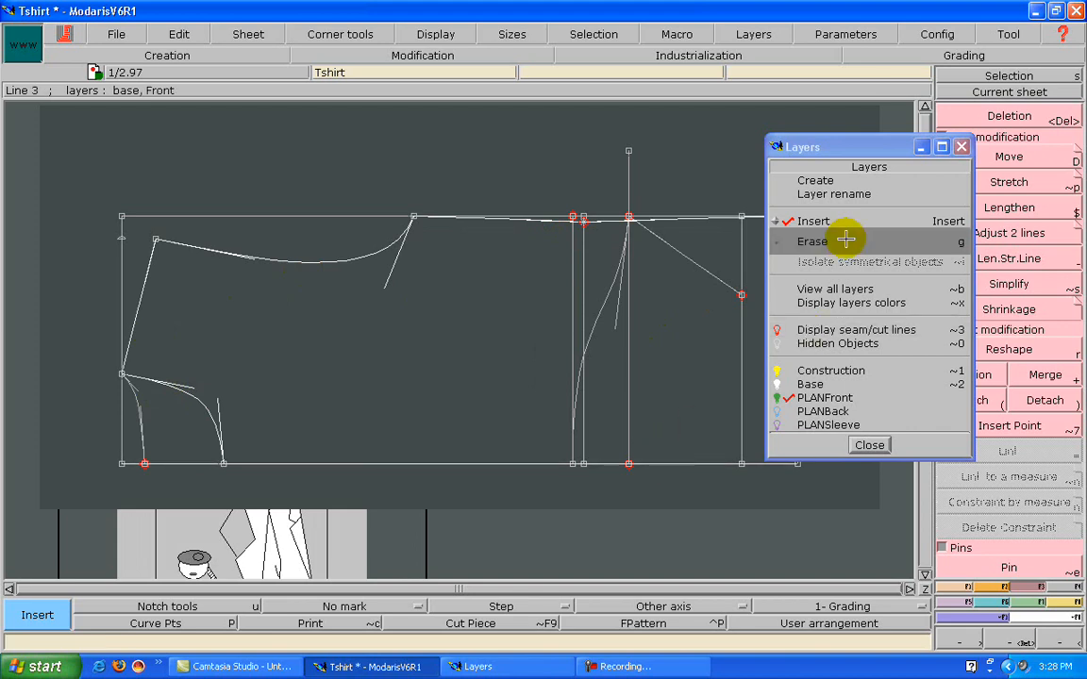
left_click(861, 147)
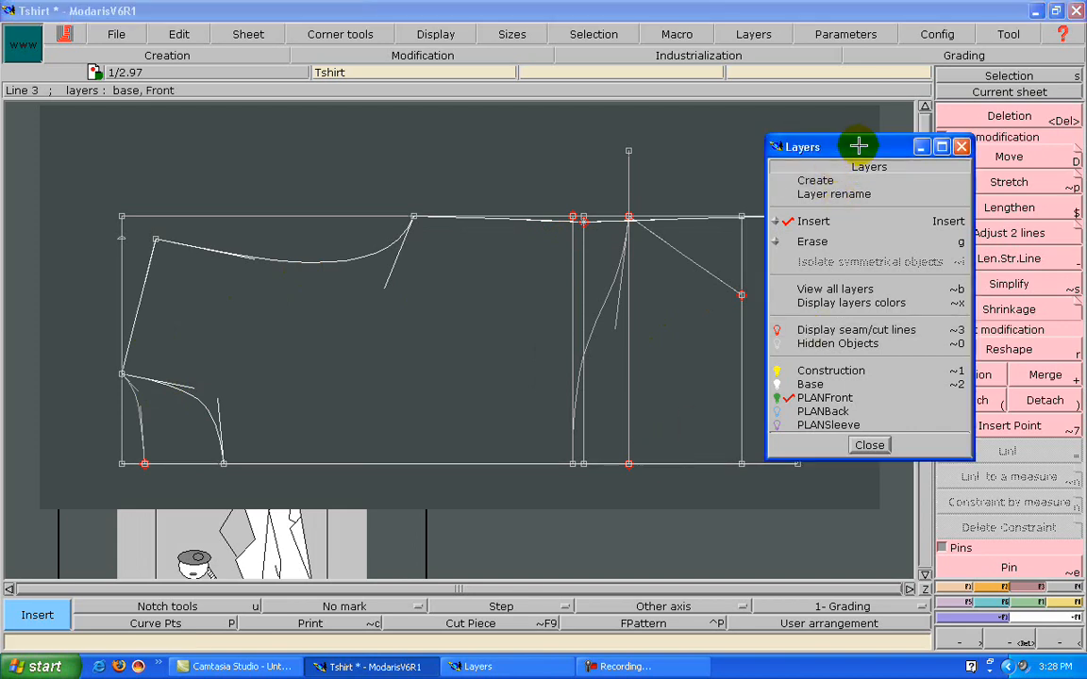
left_click_drag(897, 141, 944, 143)
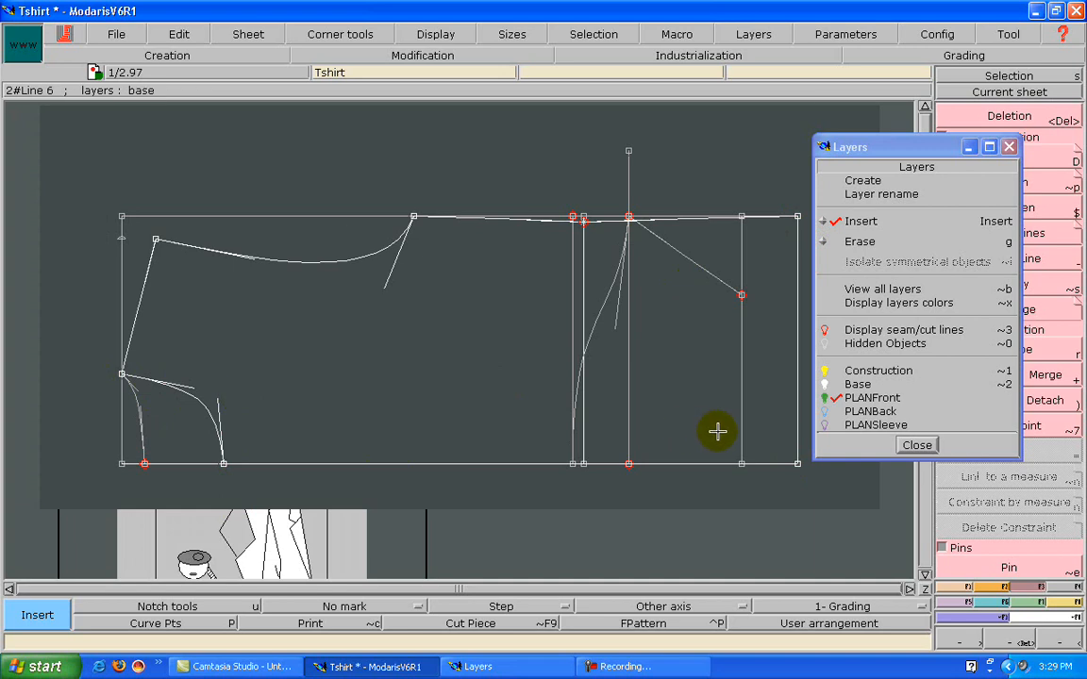
With Base and Construction displayed, insert the shallow back neckline, shoulder, armhole, side seam, centre line and hem into the Back layer.
left_click(857, 413)
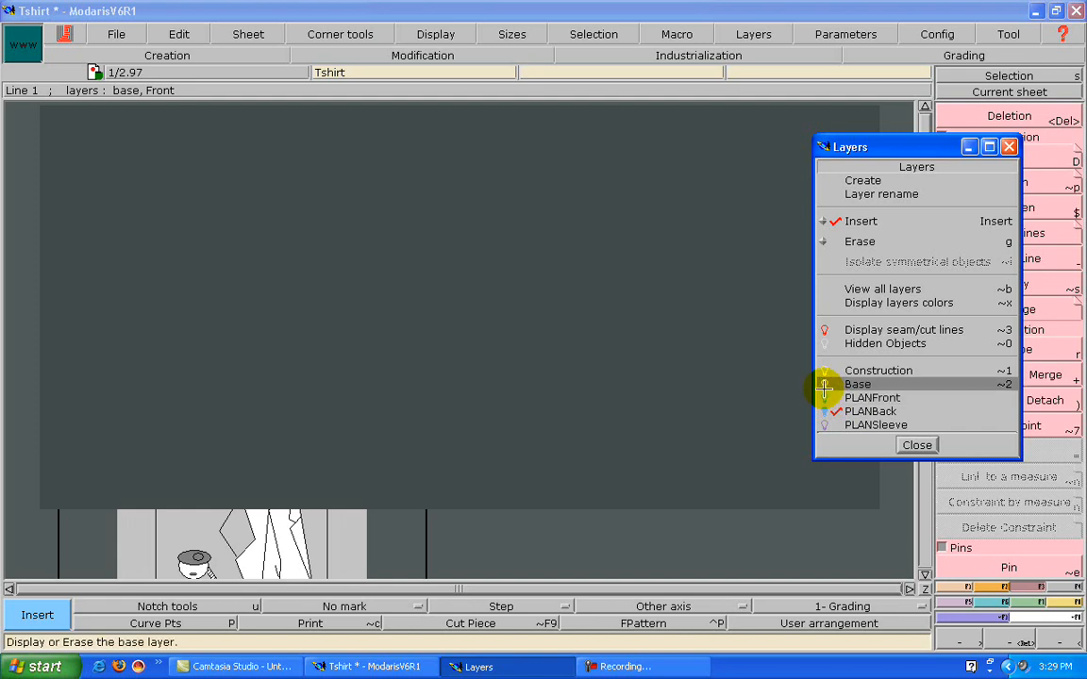
left_click(824, 385)
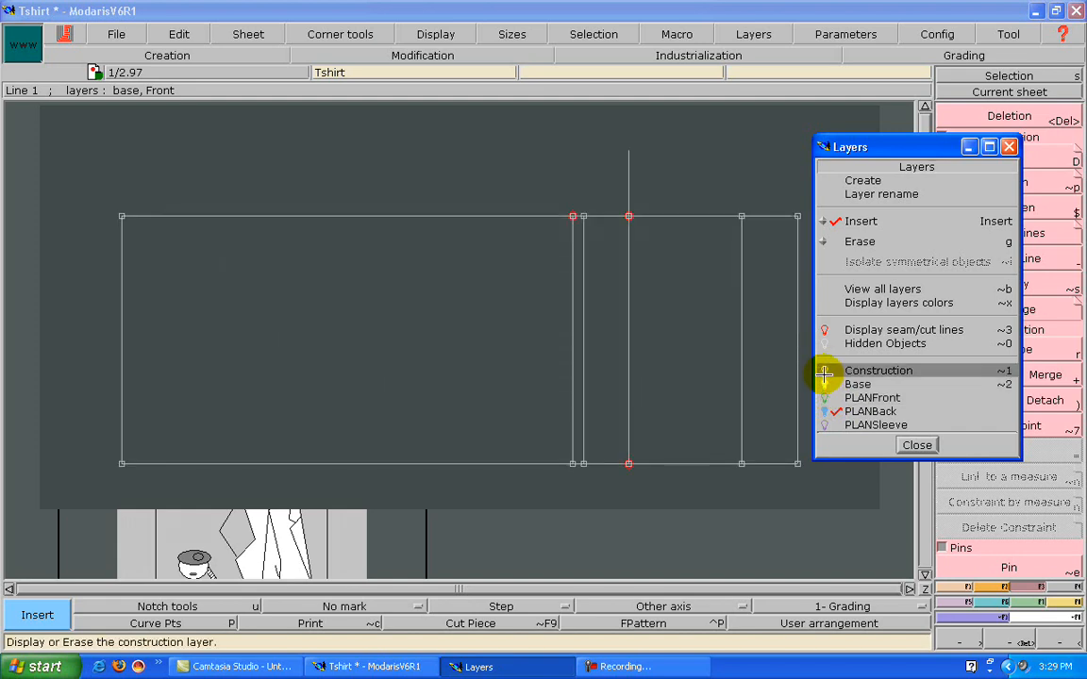
left_click(823, 371)
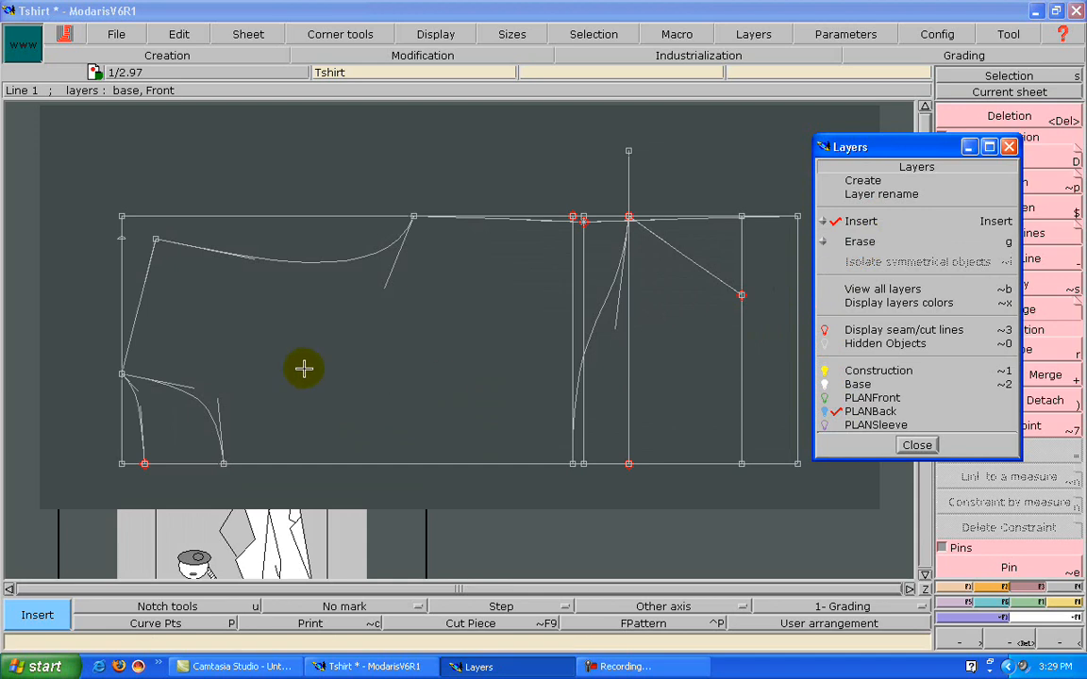
left_click(140, 439)
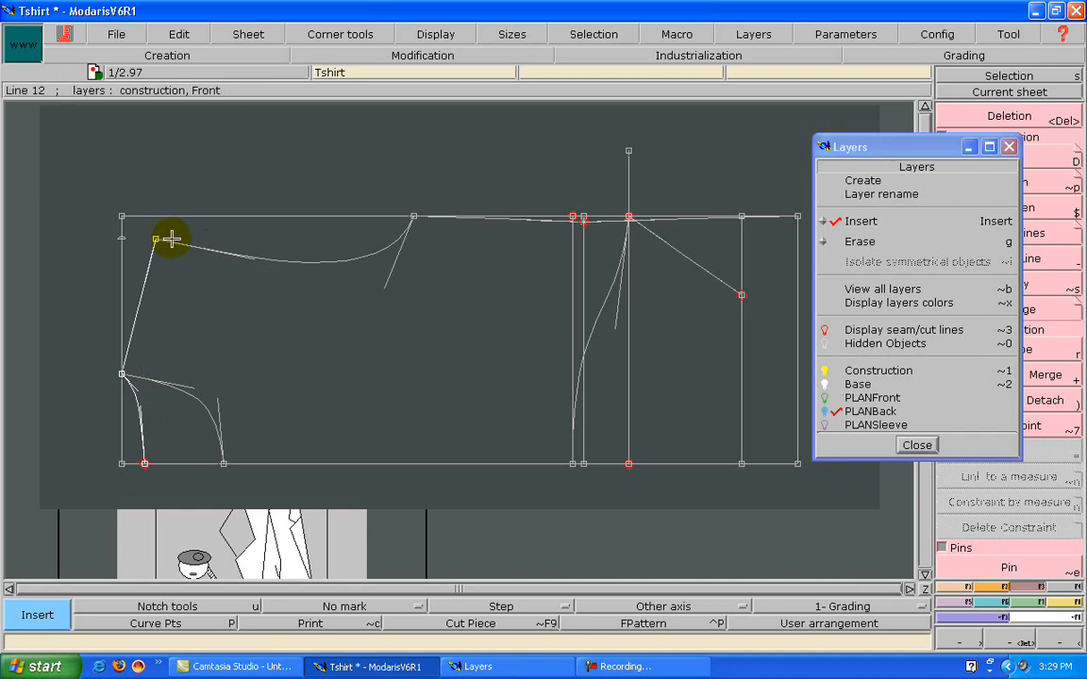
left_click(412, 218)
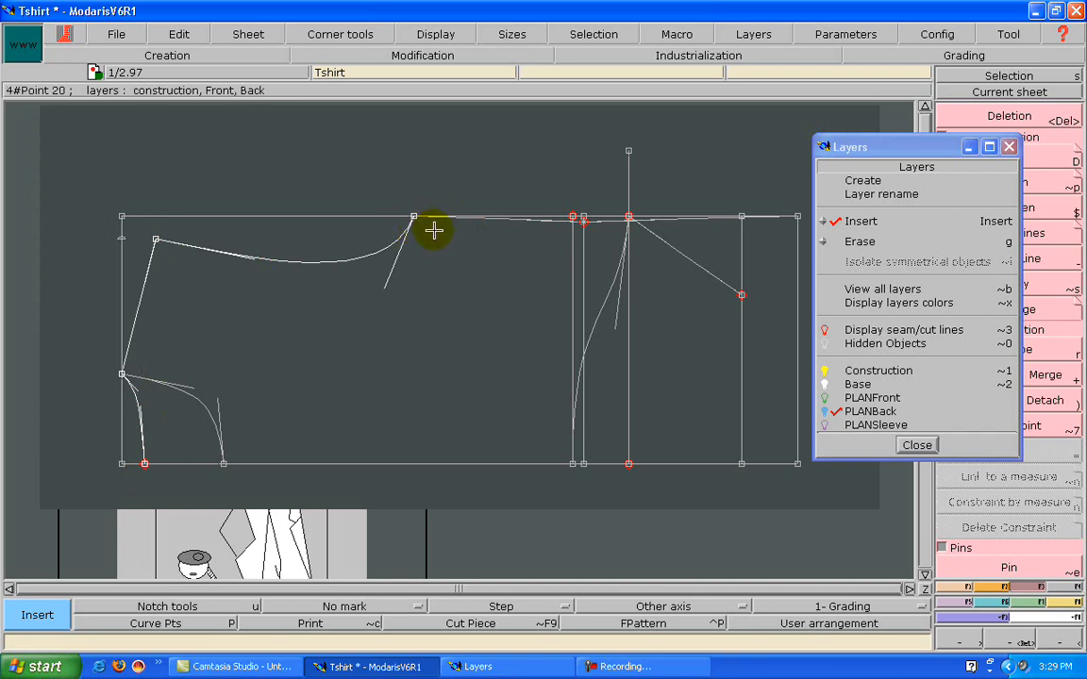
left_click(559, 225)
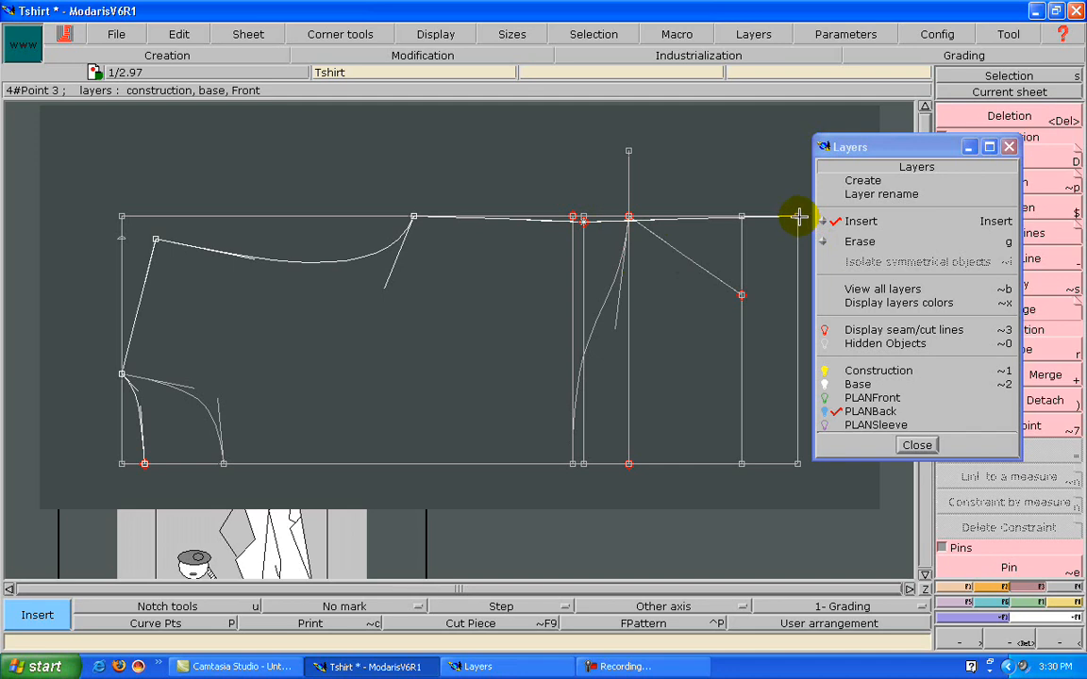
left_click(779, 460)
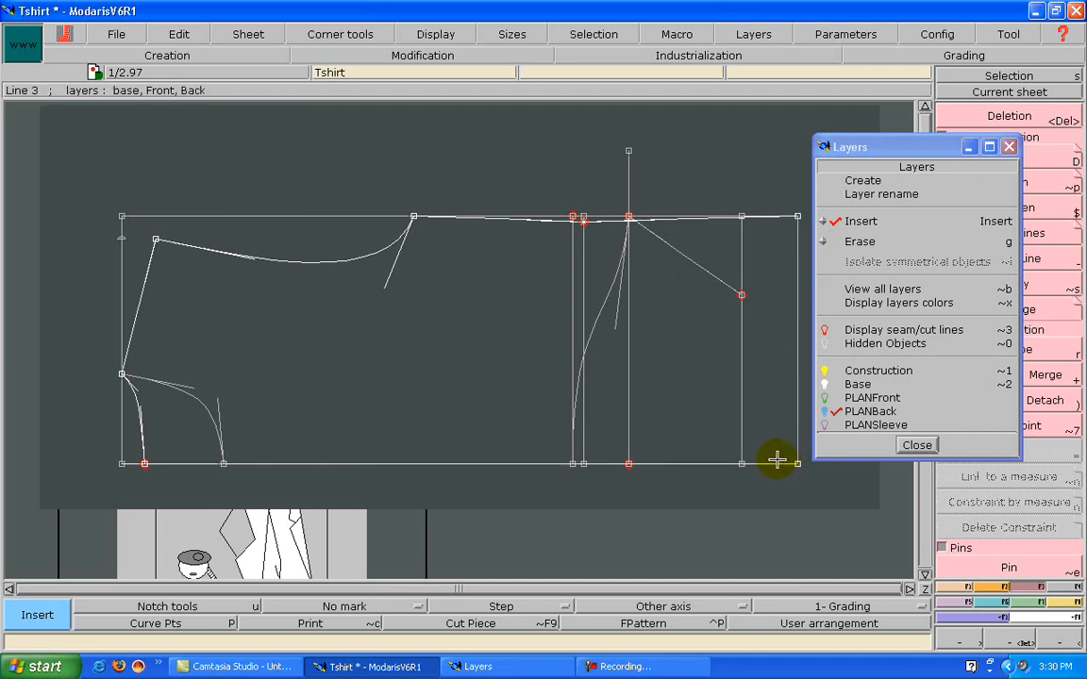
With Base and Construction displayed, insert the sleeve cap curve, slanted underarm line and vertical sleeve hem line into the Sleeve layer.
left_click(870, 427)
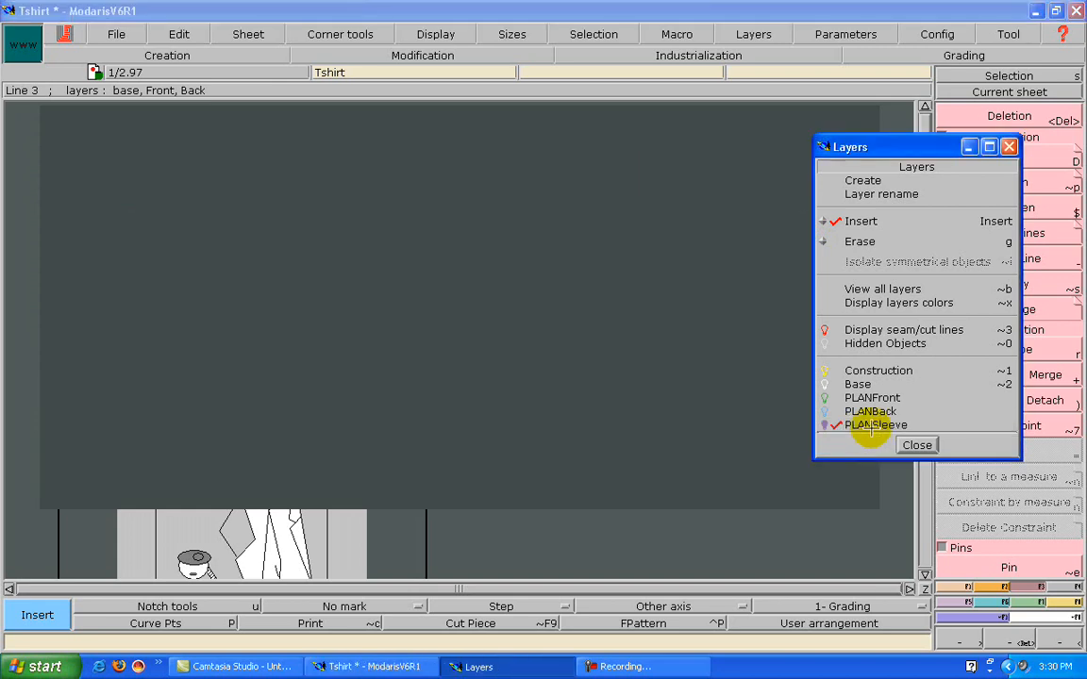
left_click(825, 385)
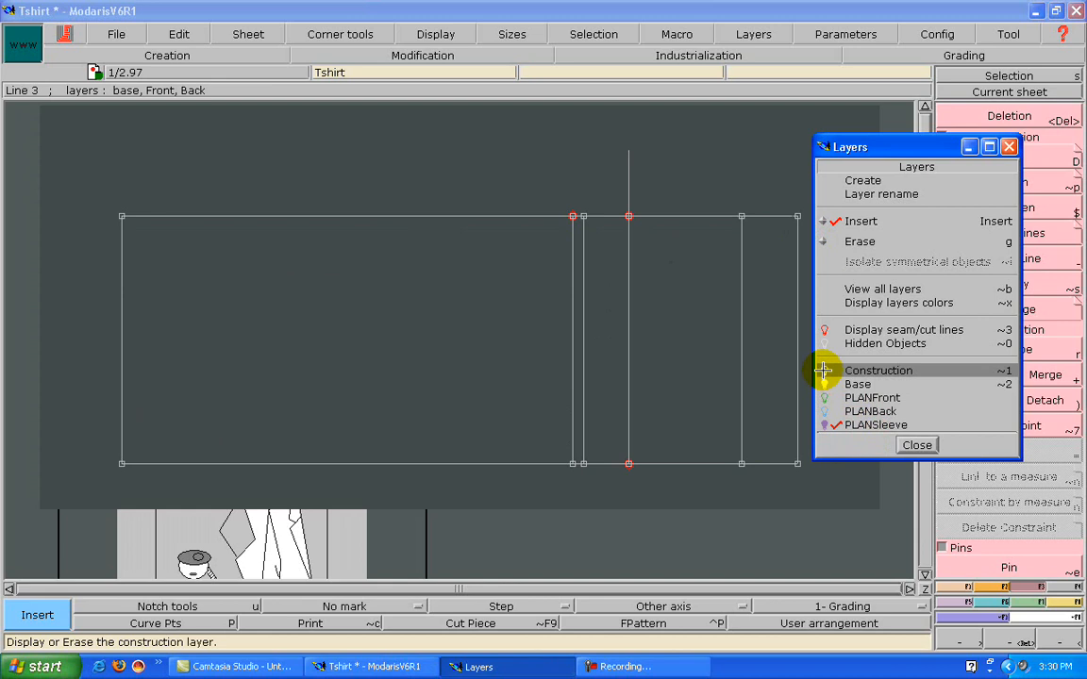
left_click(822, 371)
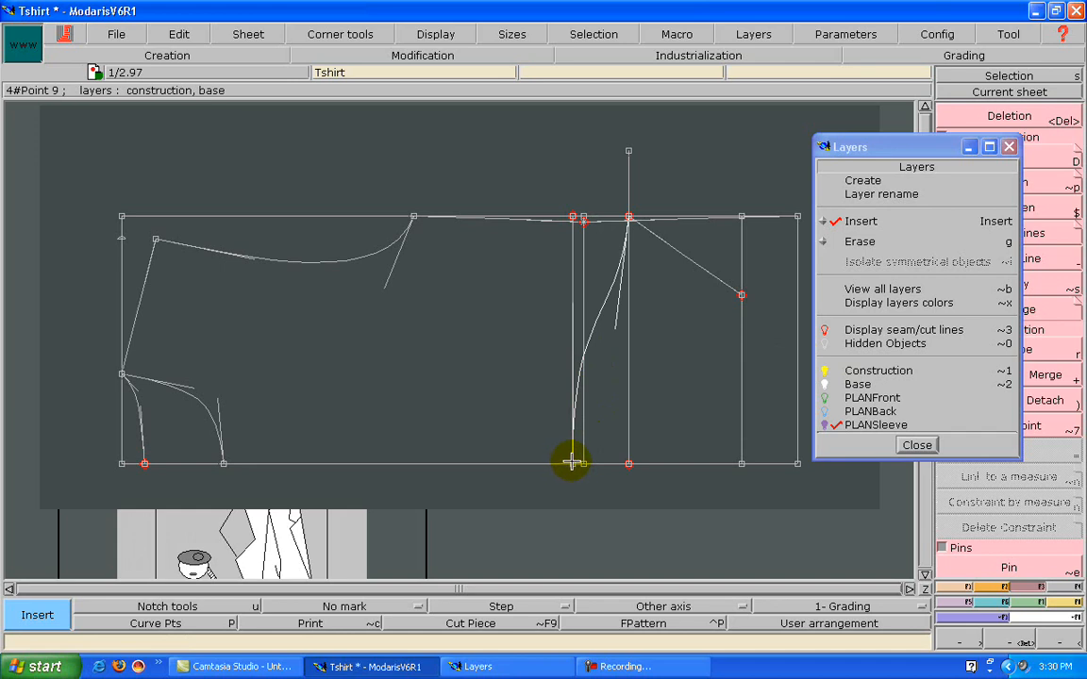
left_click(631, 217)
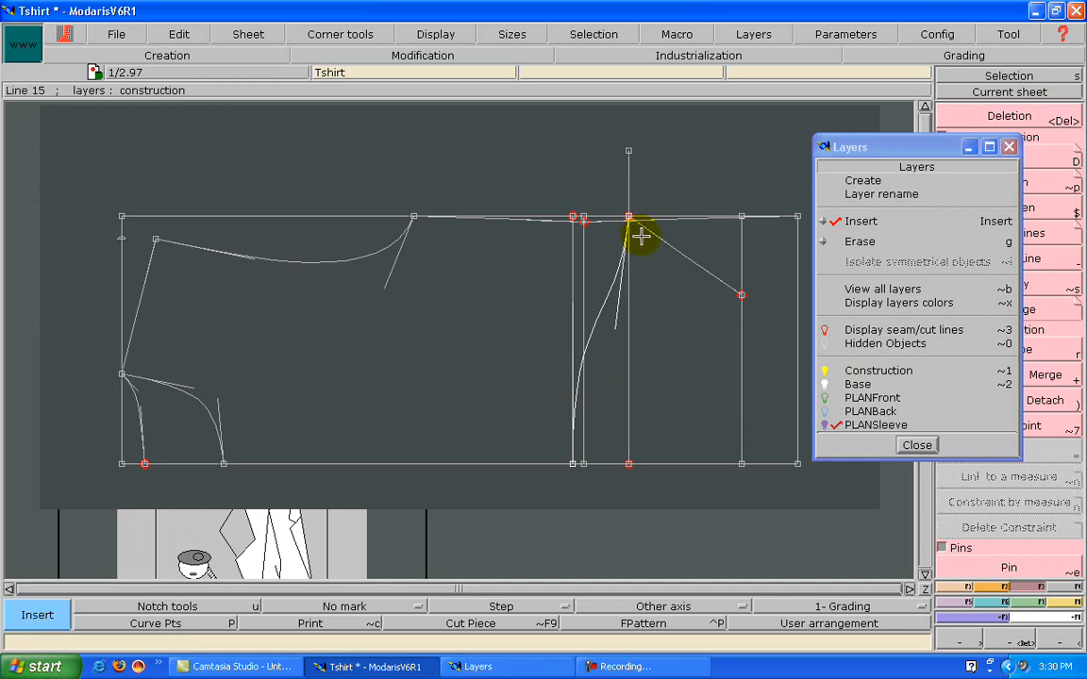
left_click(739, 311)
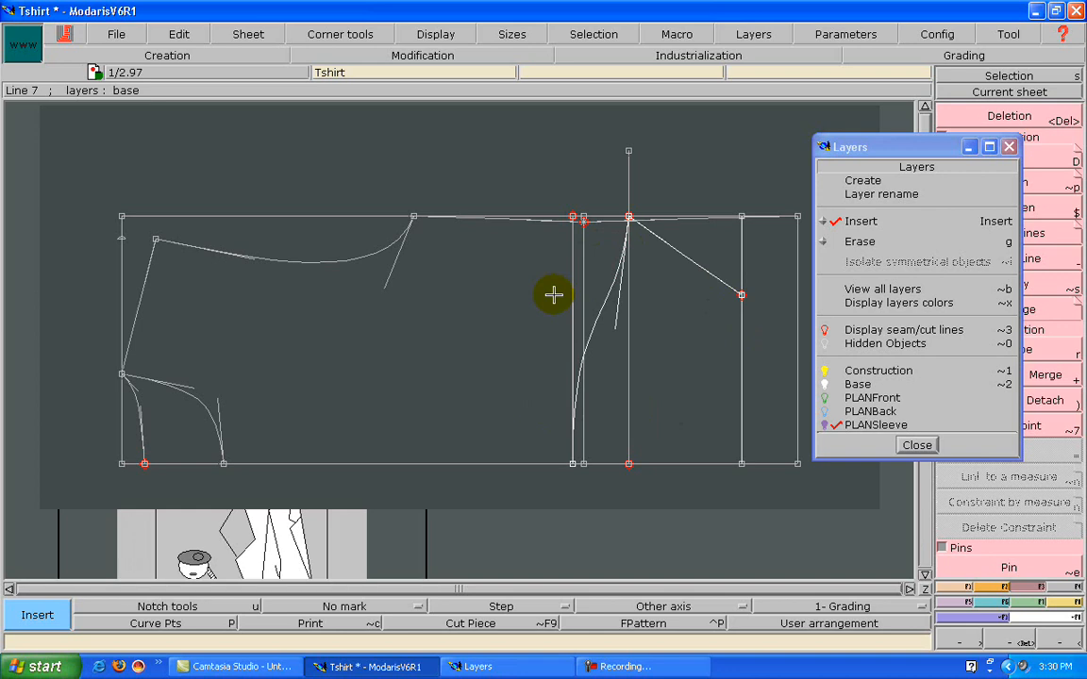
Display the Front layer on its own, hiding Base, Construction and the other piece layers, to inspect the front outline.
left_click(826, 380)
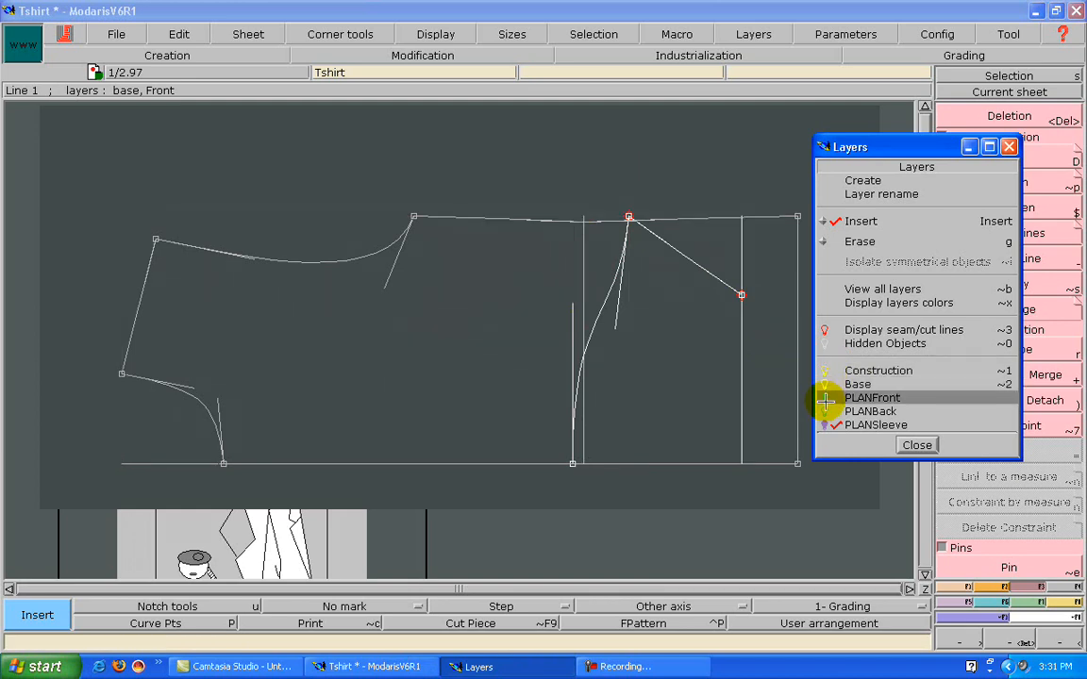
left_click(830, 397)
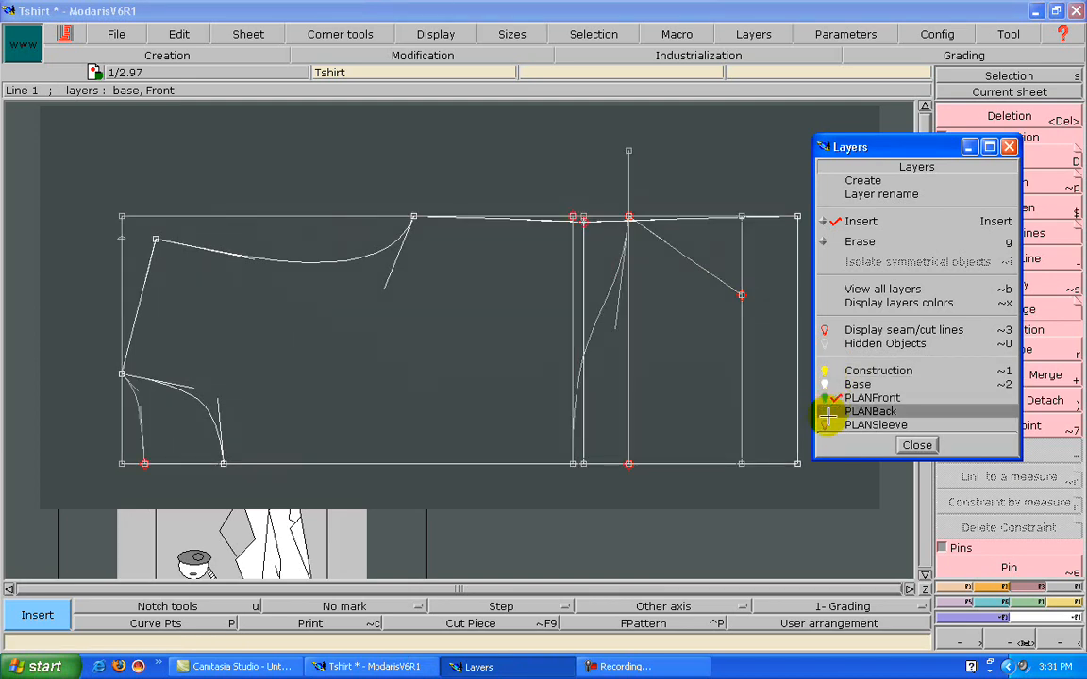
left_click(826, 368)
left_click(826, 367)
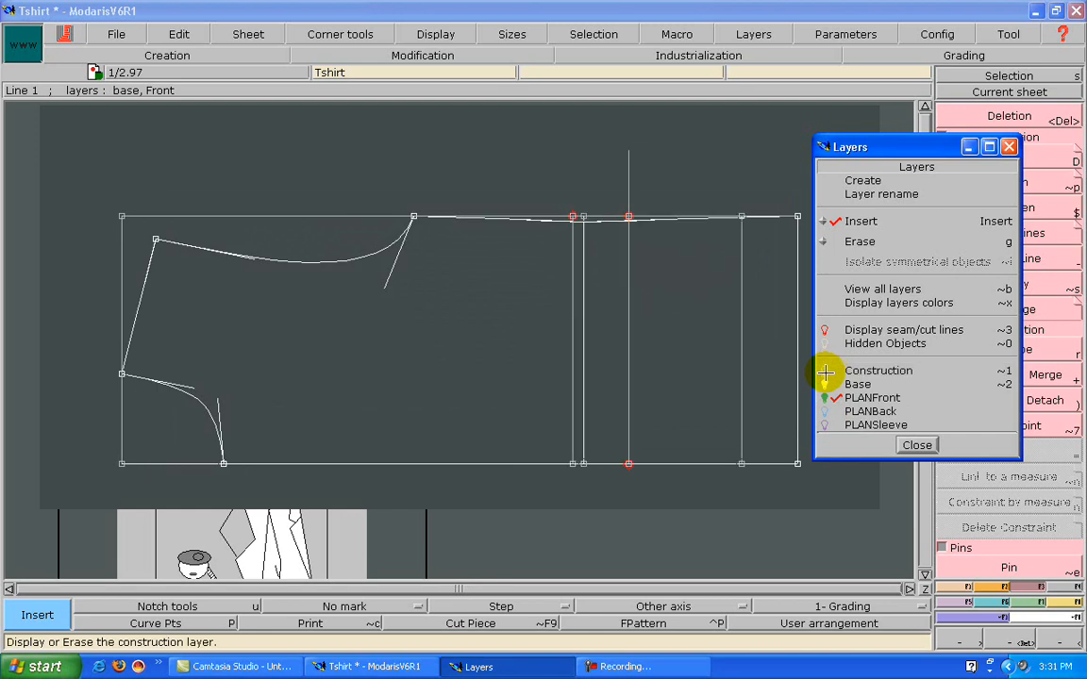
left_click(826, 380)
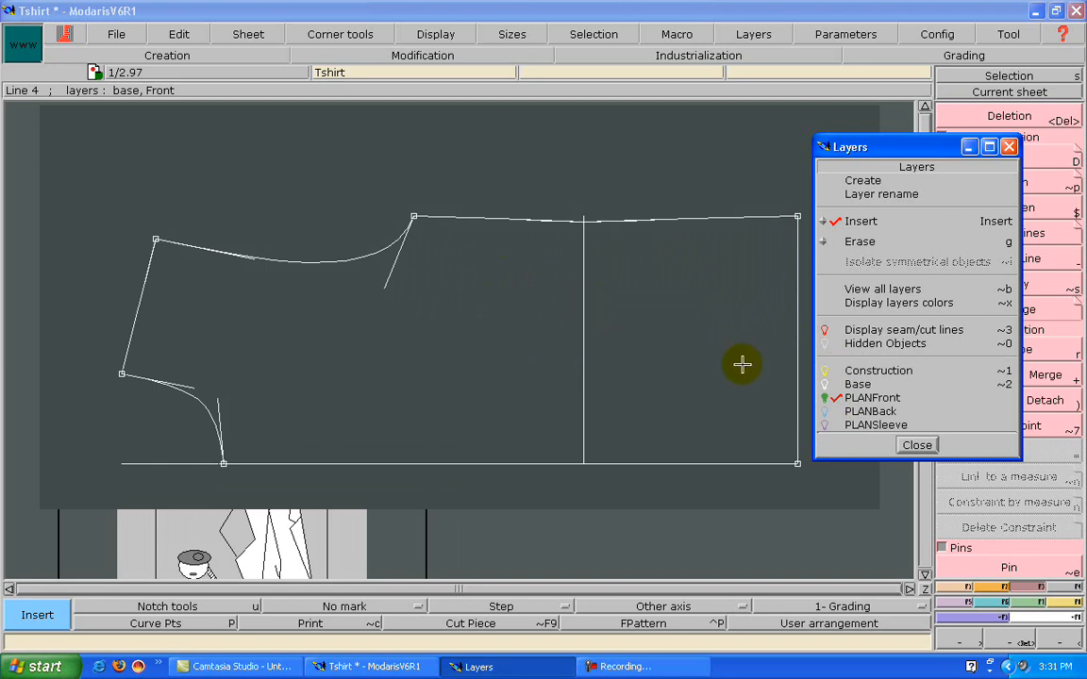
Display the Back layer and the Sleeve layer each in turn, hiding all other layers, to inspect their outlines.
left_click(841, 399)
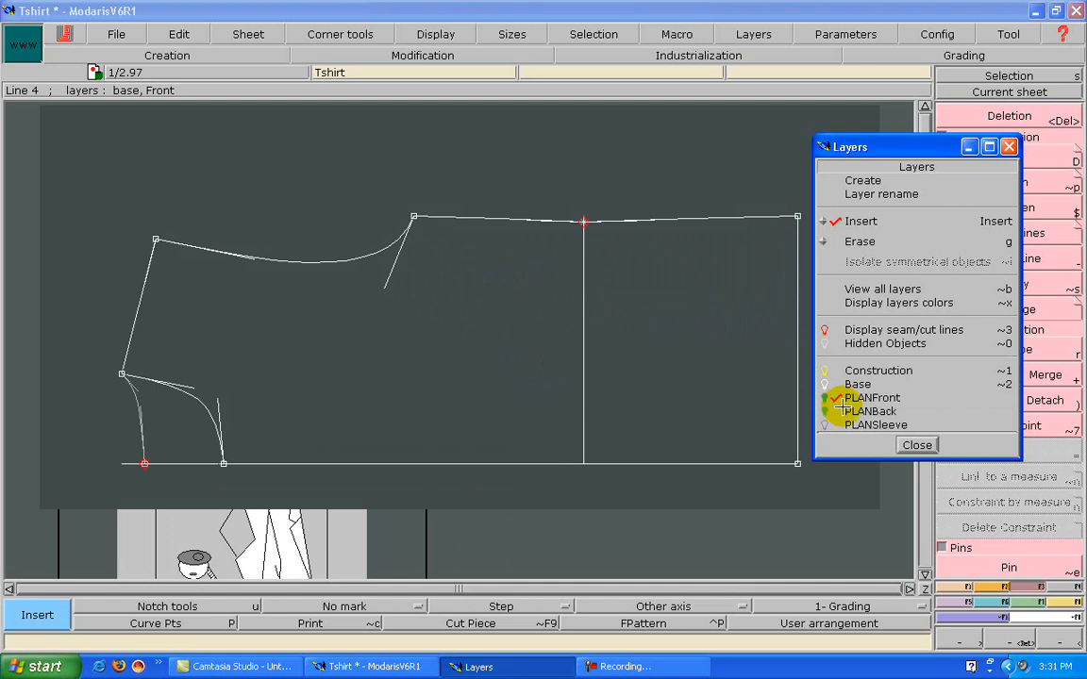
left_click(831, 413)
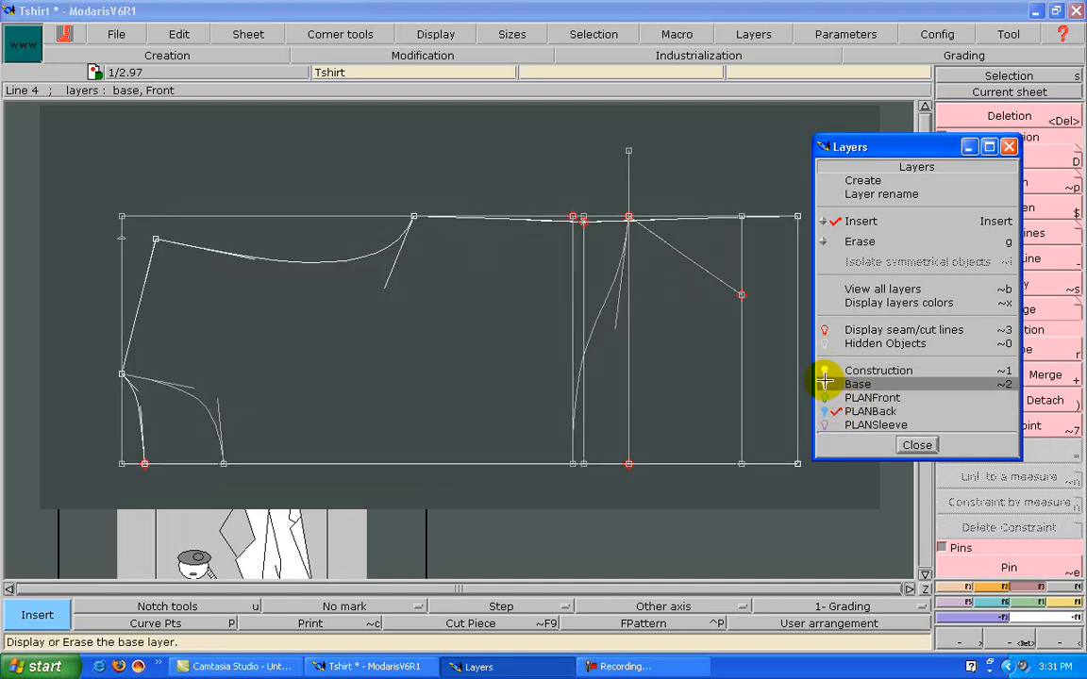
left_click(825, 373)
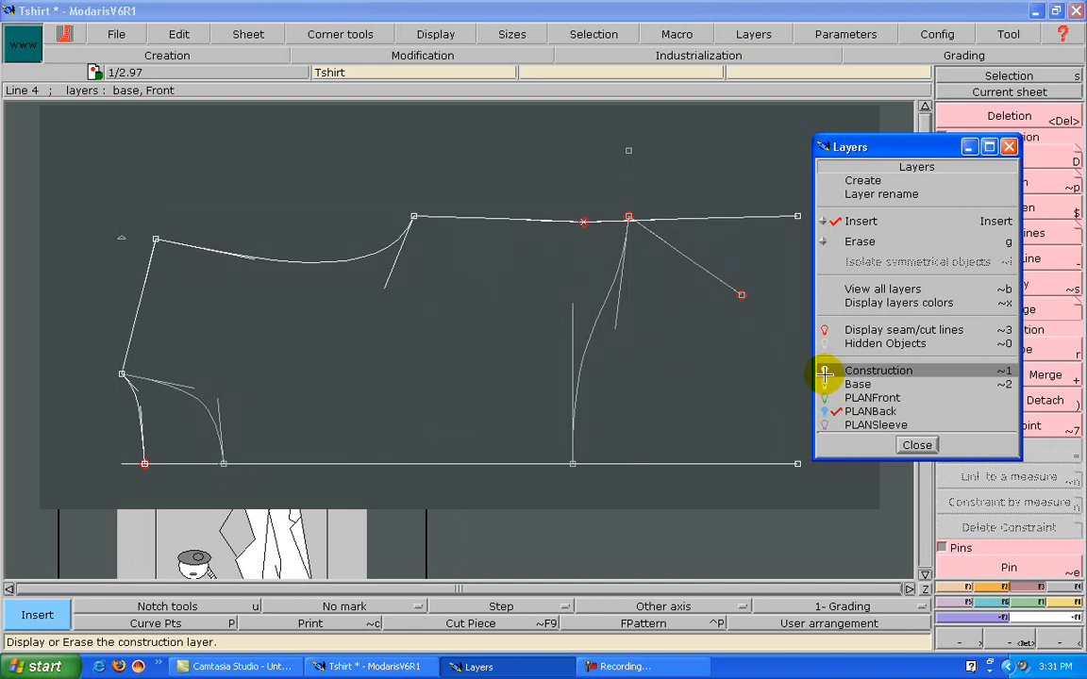
left_click(825, 373)
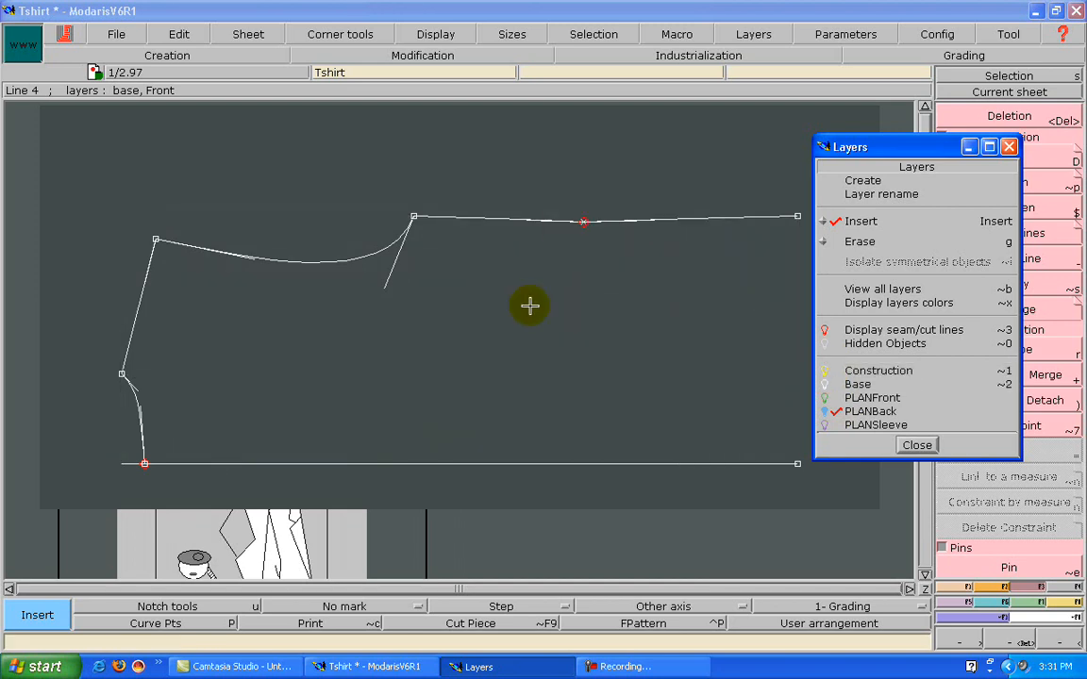
left_click(852, 425)
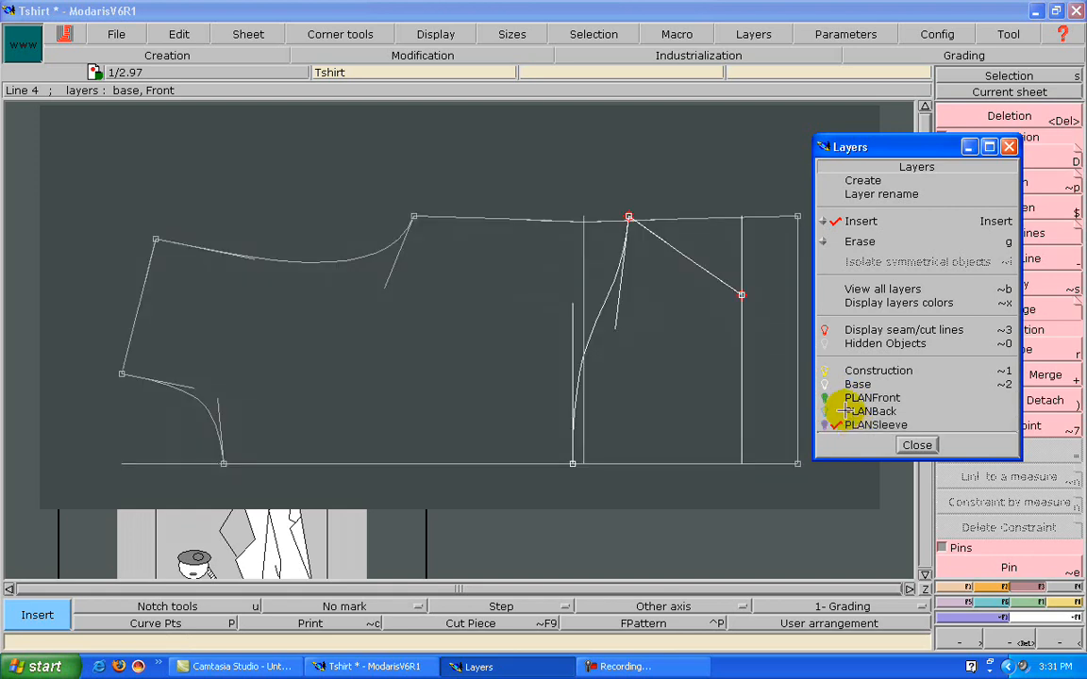
left_click(822, 392)
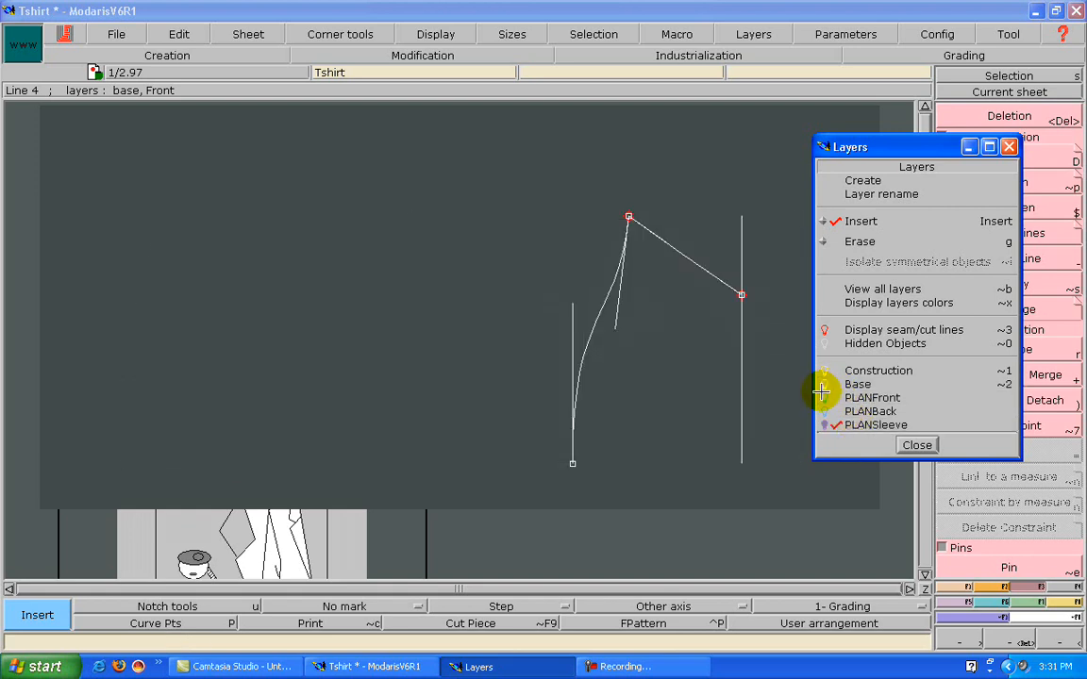